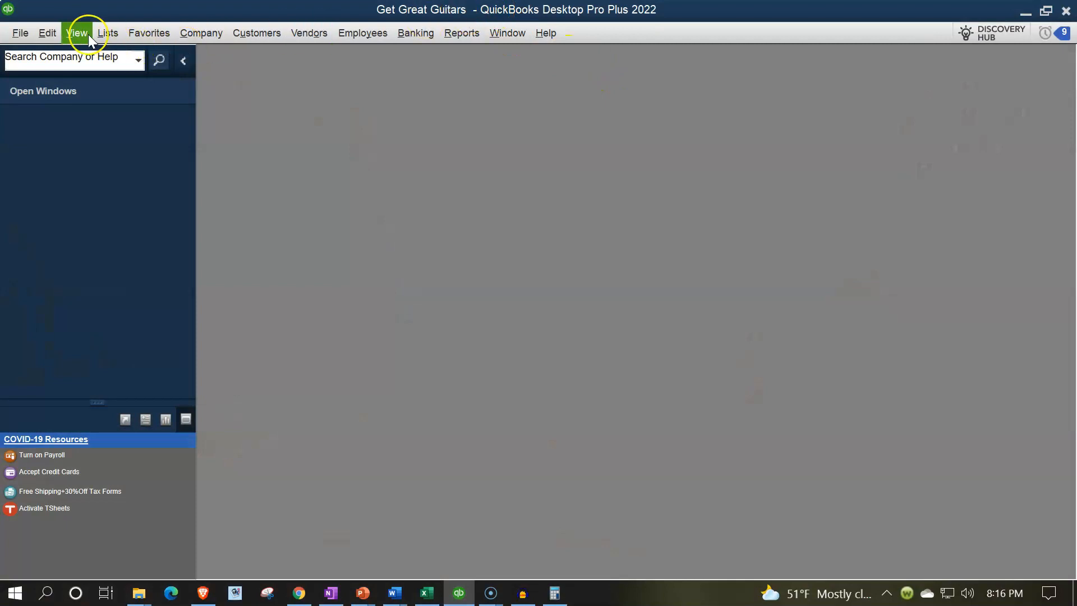
- Open the Get Great Guitars company Home page from the Company menu
left_click(79, 33)
left_click(93, 54)
left_click(206, 32)
left_click(206, 33)
left_click(210, 51)
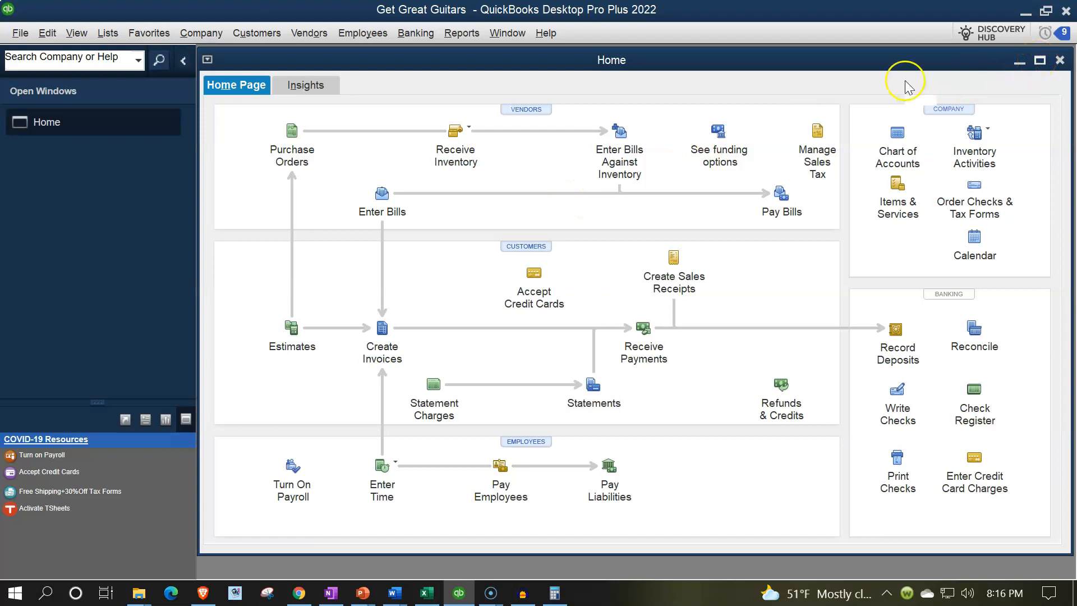
- Run the Profit & Loss Standard report dated 01/01/2022 to 02/28/2022
left_click(469, 33)
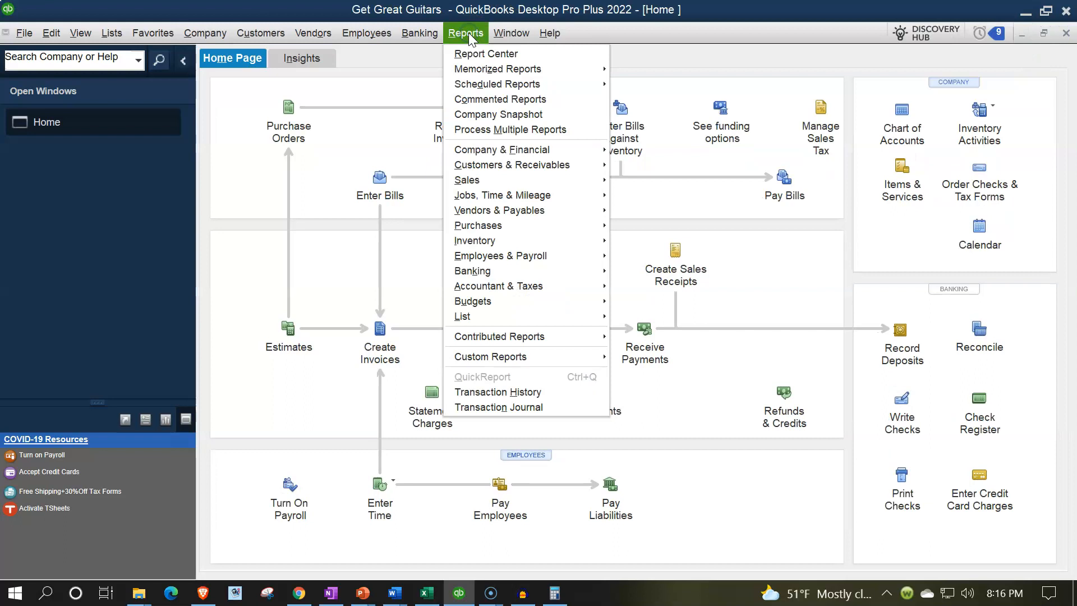
mouse_move(501, 152)
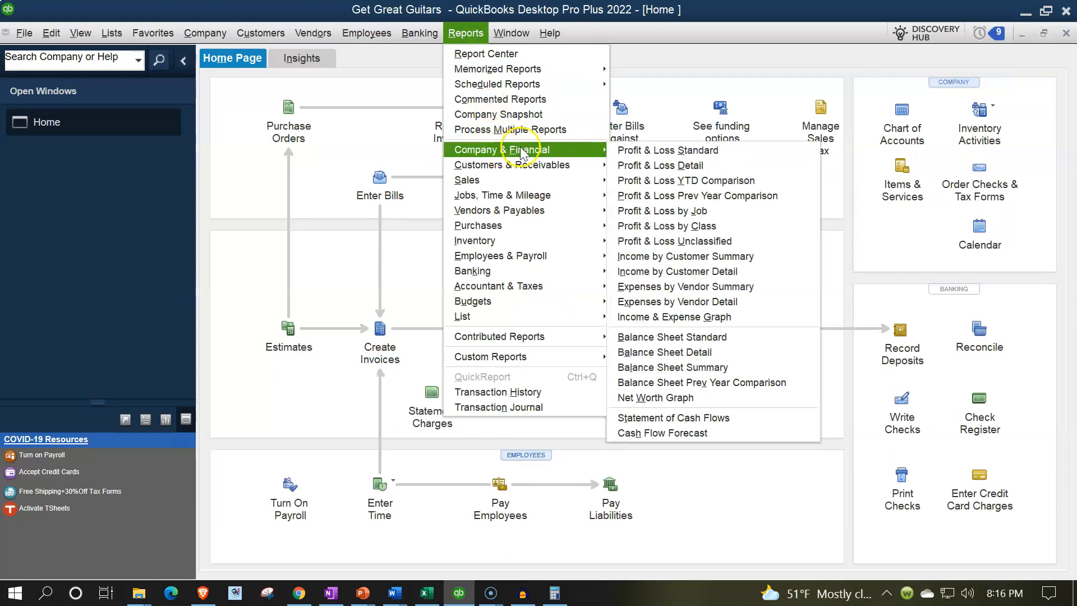
left_click(632, 152)
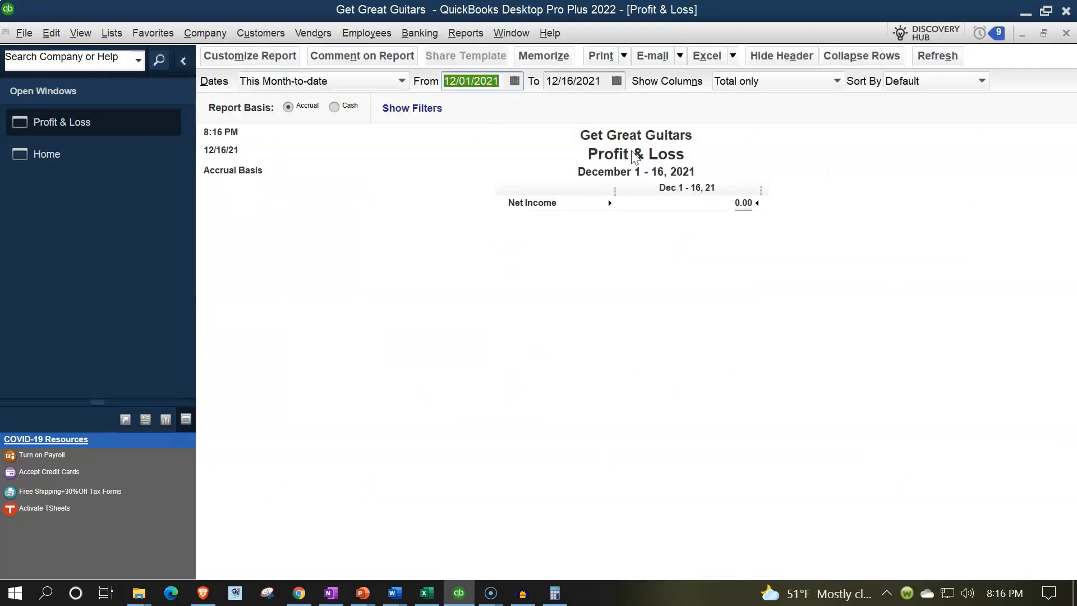
type("01012022")
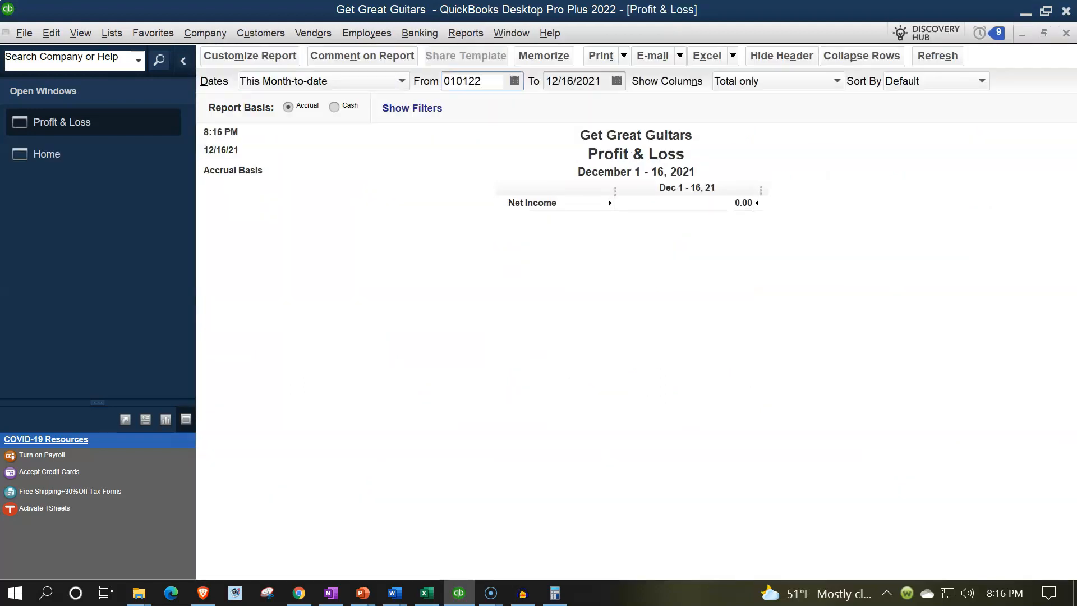
key("Tab")
type("02/28/2022")
key("Tab")
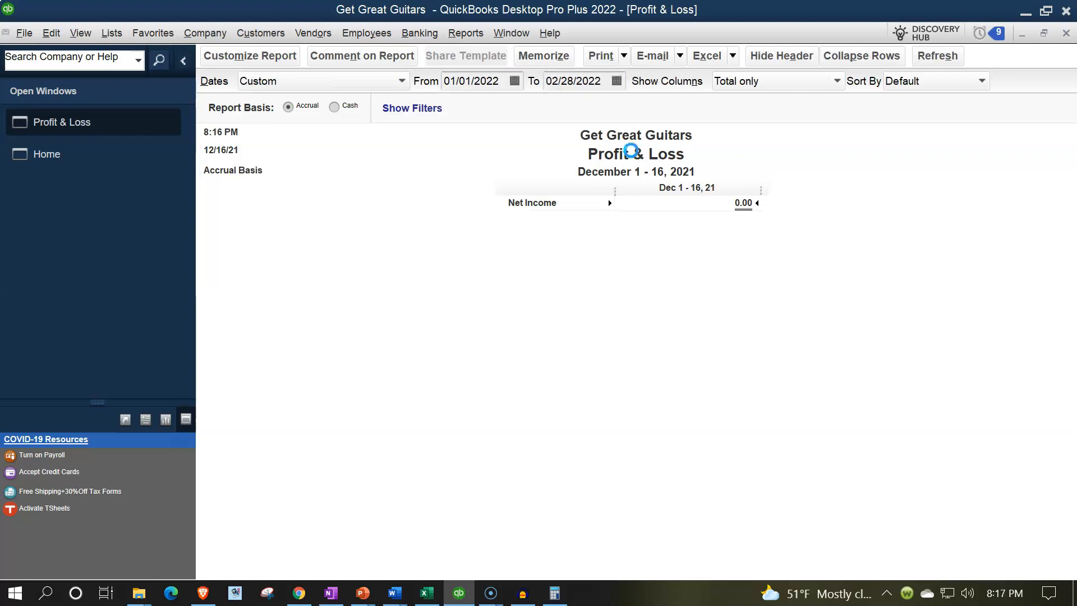
- Set the report's column label font to 14 points and apply it to all related fonts
left_click(258, 55)
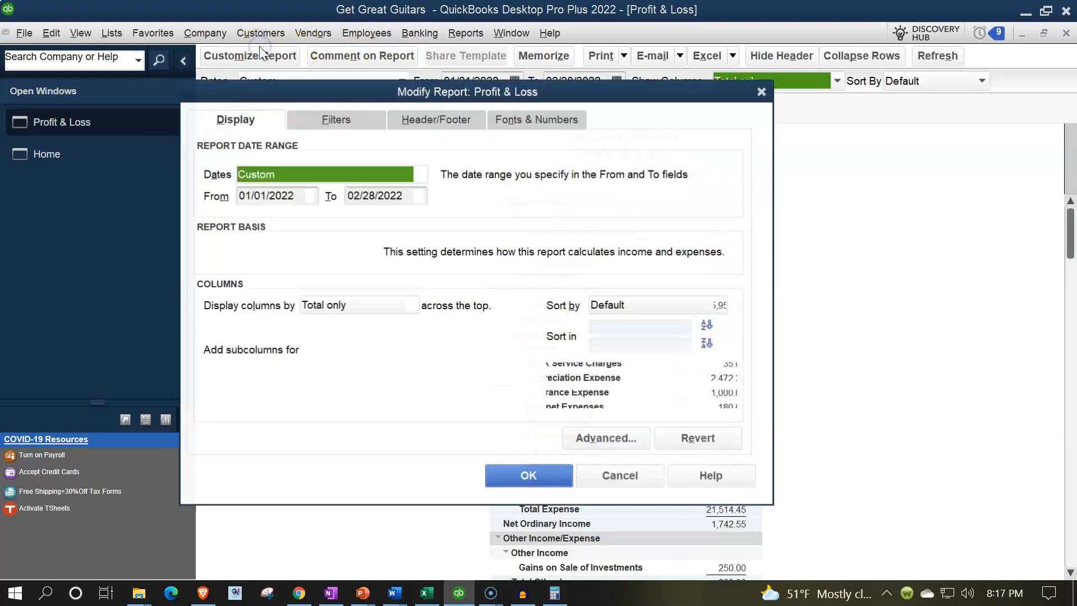
left_click(504, 119)
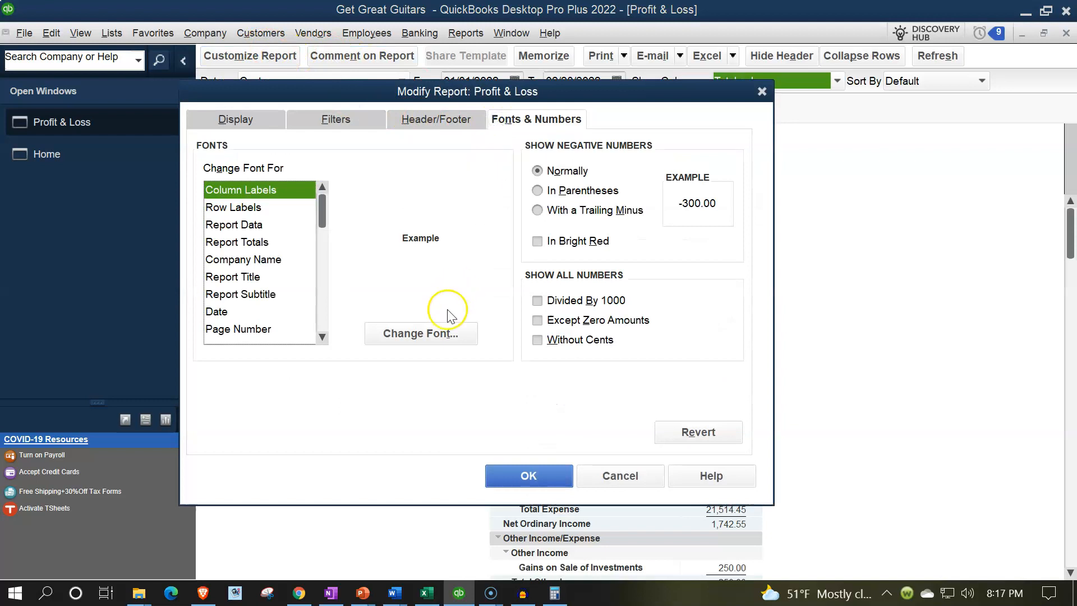
left_click(441, 332)
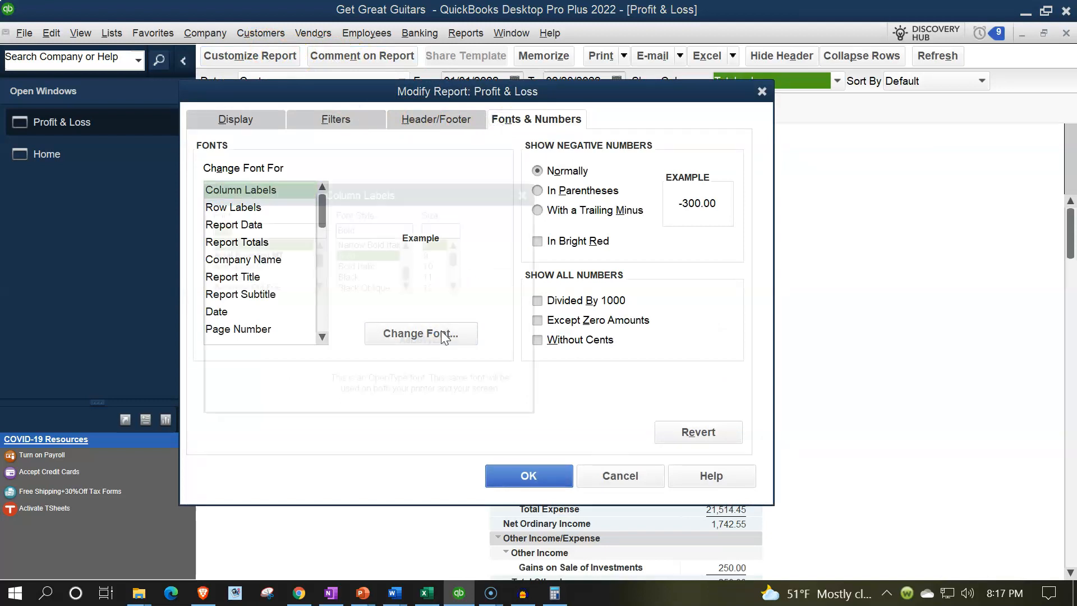
left_click(457, 286)
left_click(456, 285)
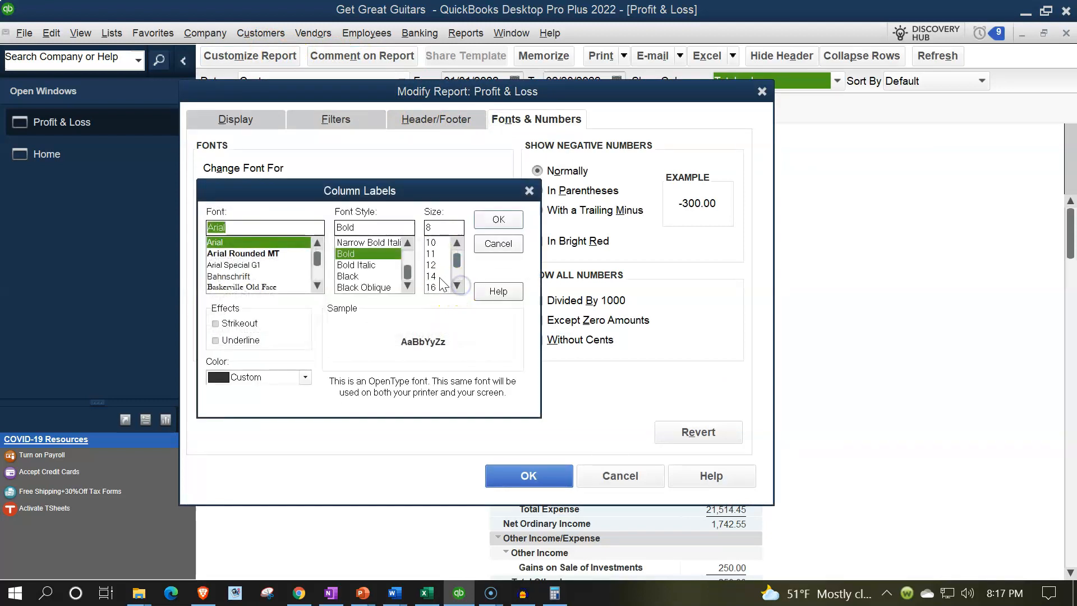
left_click(447, 276)
left_click(498, 219)
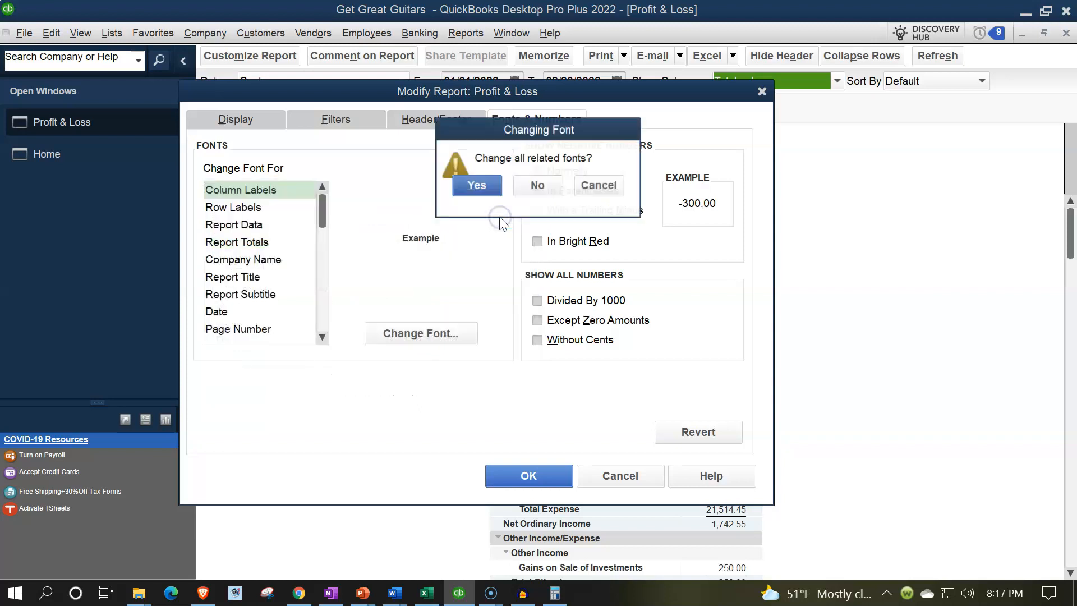
left_click(477, 186)
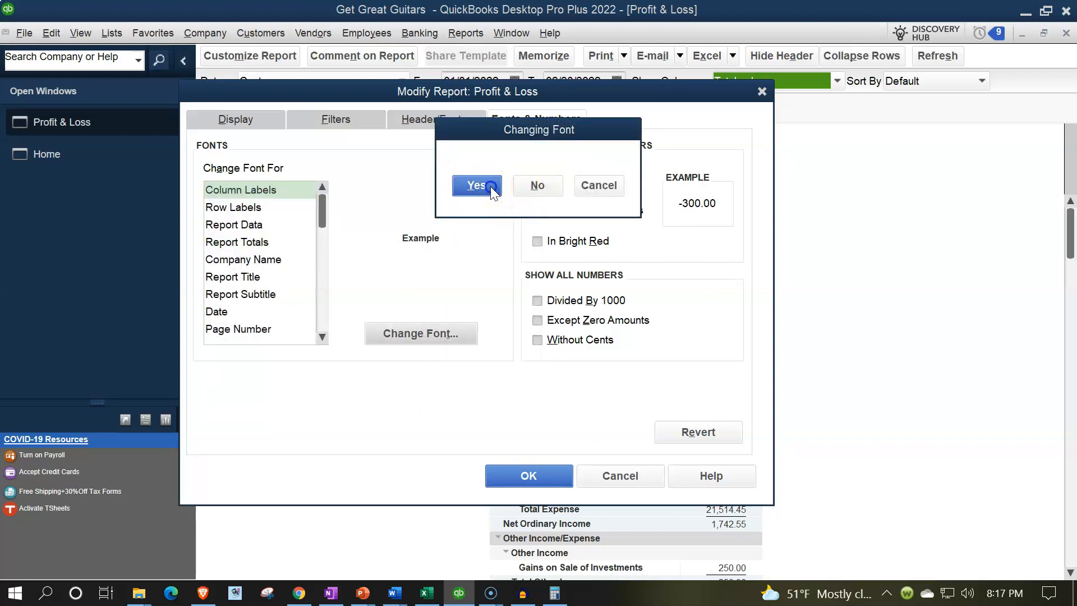
left_click(564, 476)
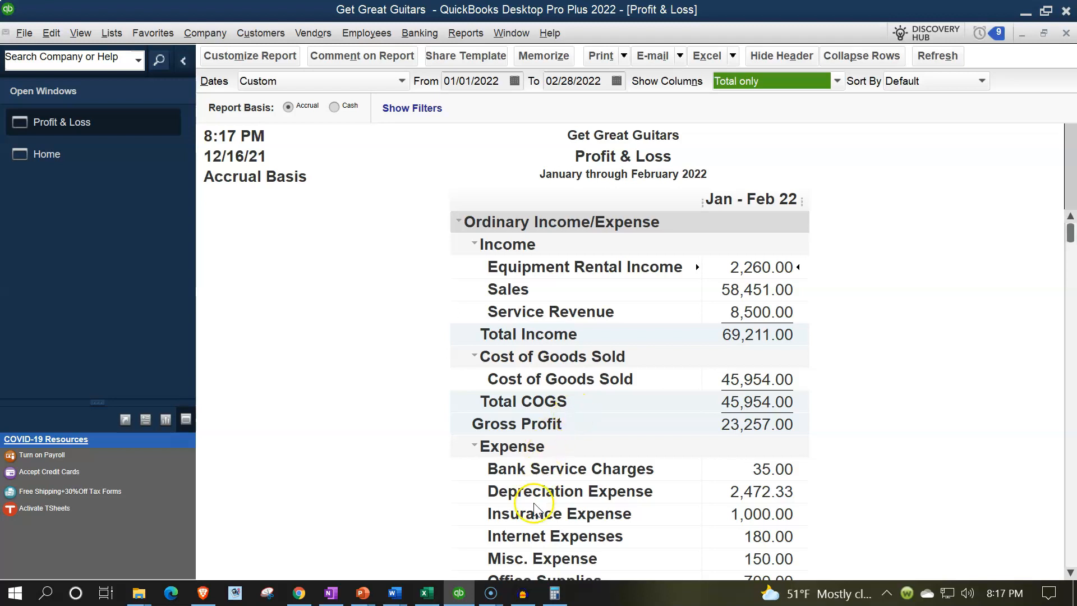
- Check the Excel budget's Net income total of 1,324 in cell B18
left_click(427, 592)
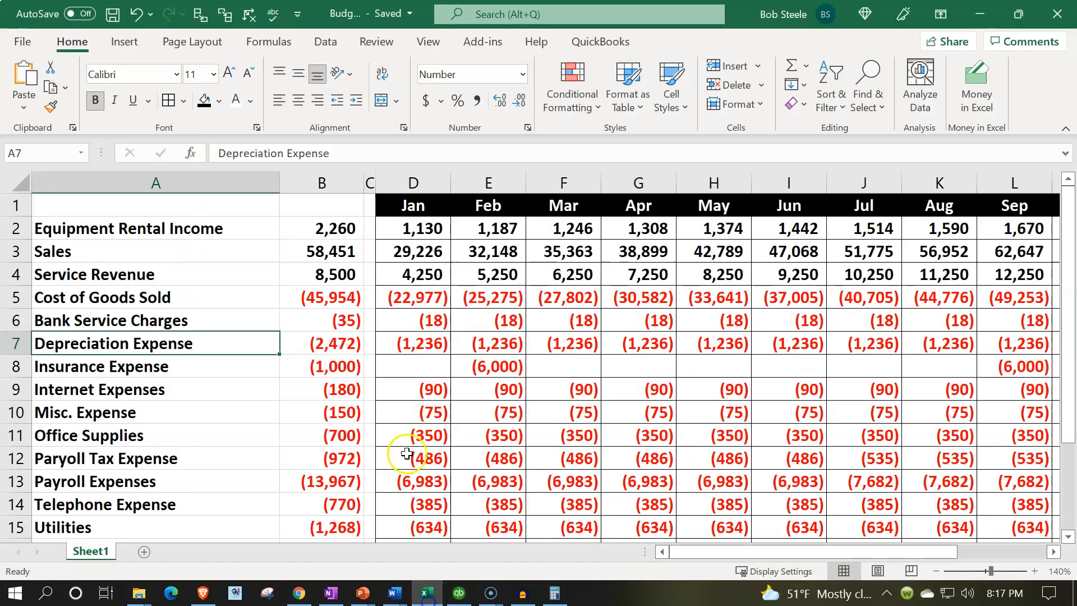
left_click(408, 416)
scroll(409, 417, "down", 3)
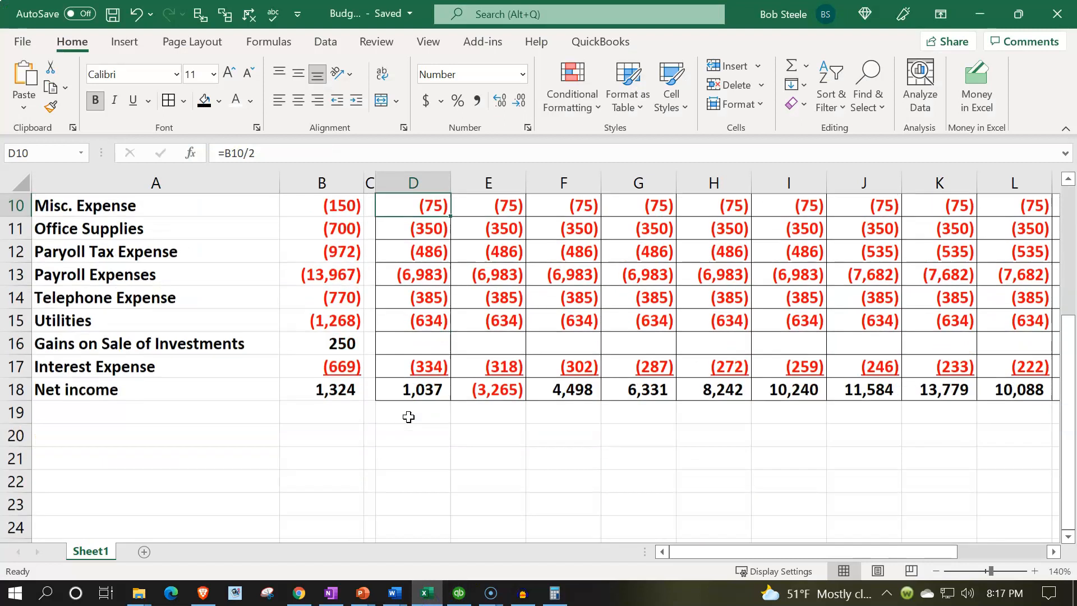
left_click(350, 390)
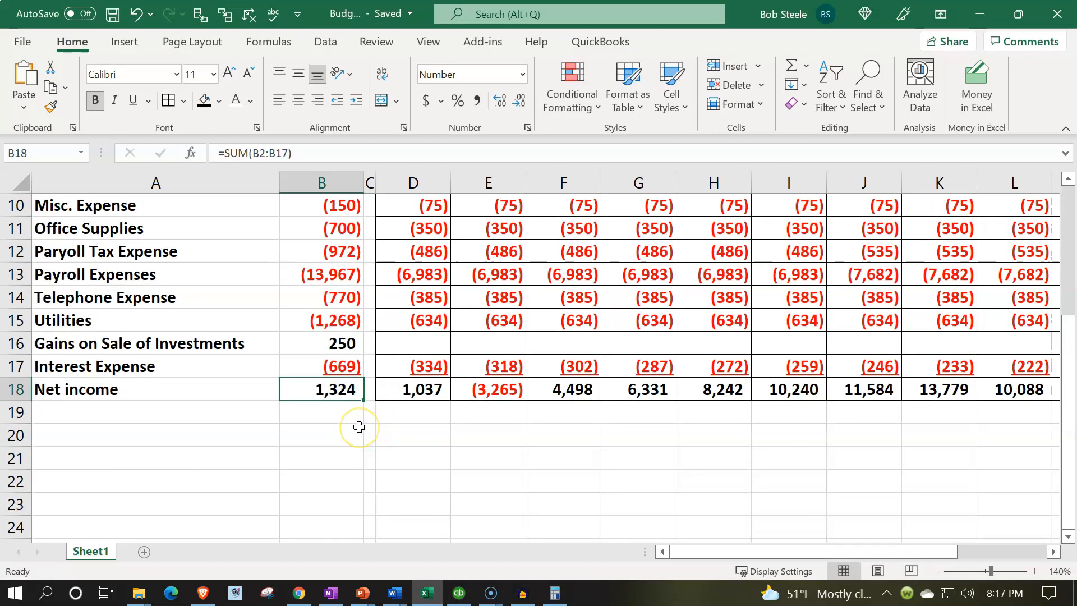
- Compare it with QuickBooks' Net Income of 1,324.04, then return to the Excel workbook
left_click(458, 593)
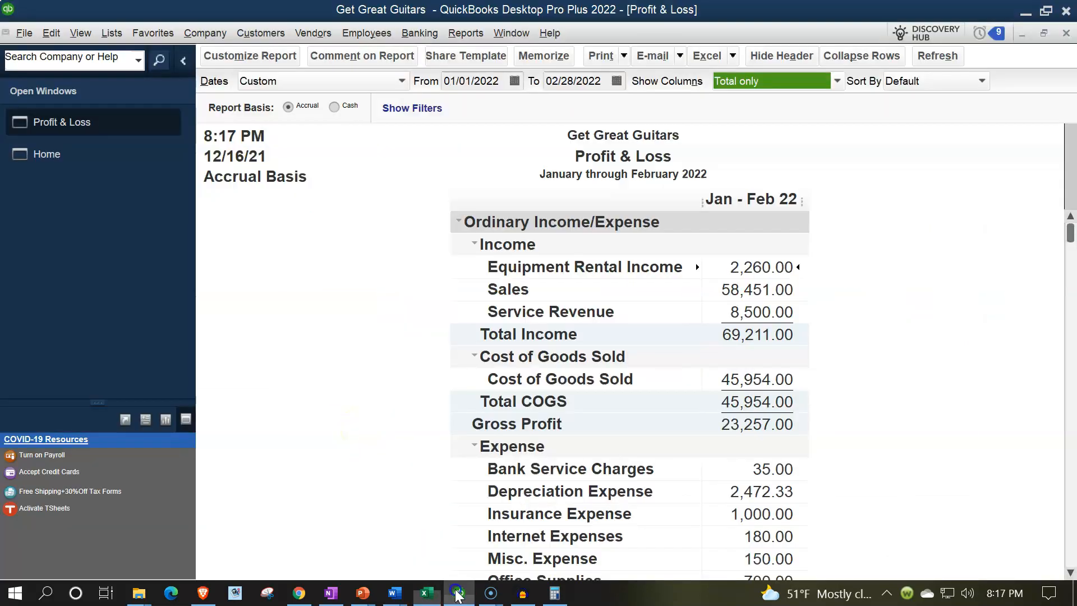
scroll(553, 430, "down", 5)
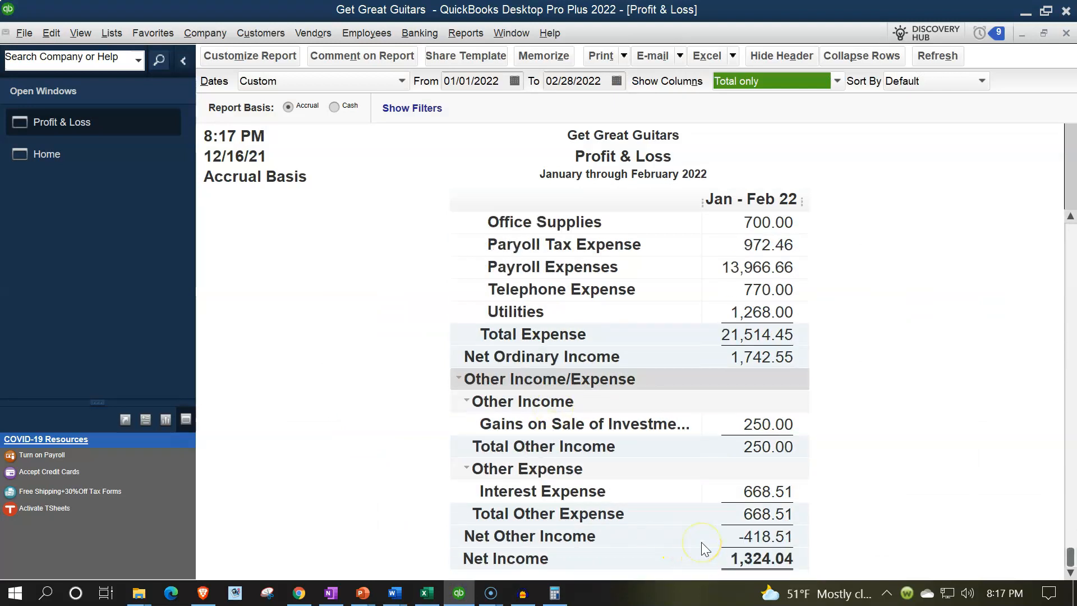
scroll(704, 548, "up", 8)
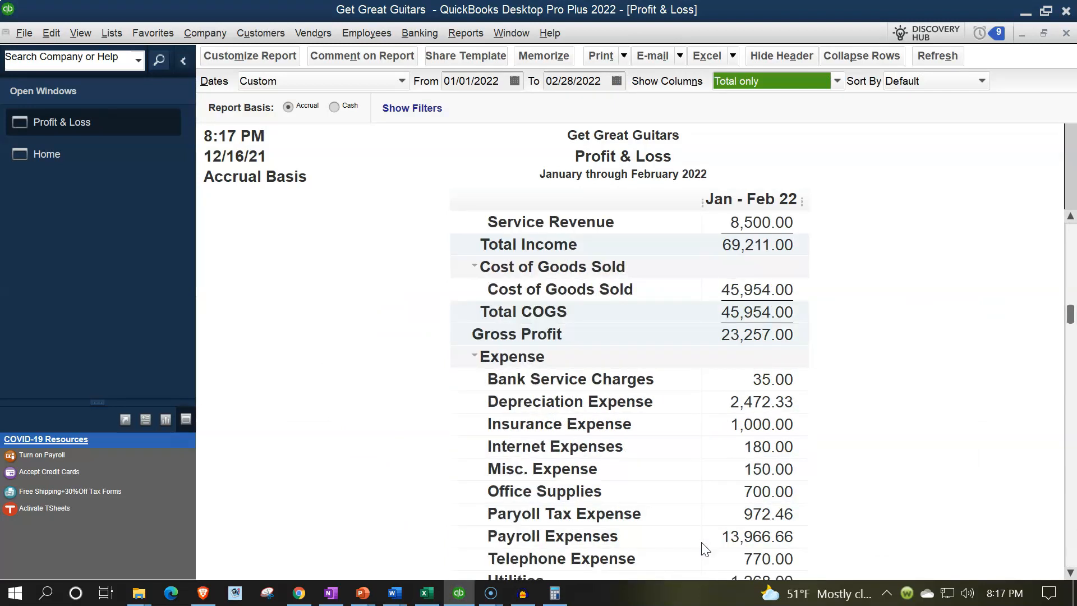
left_click(427, 594)
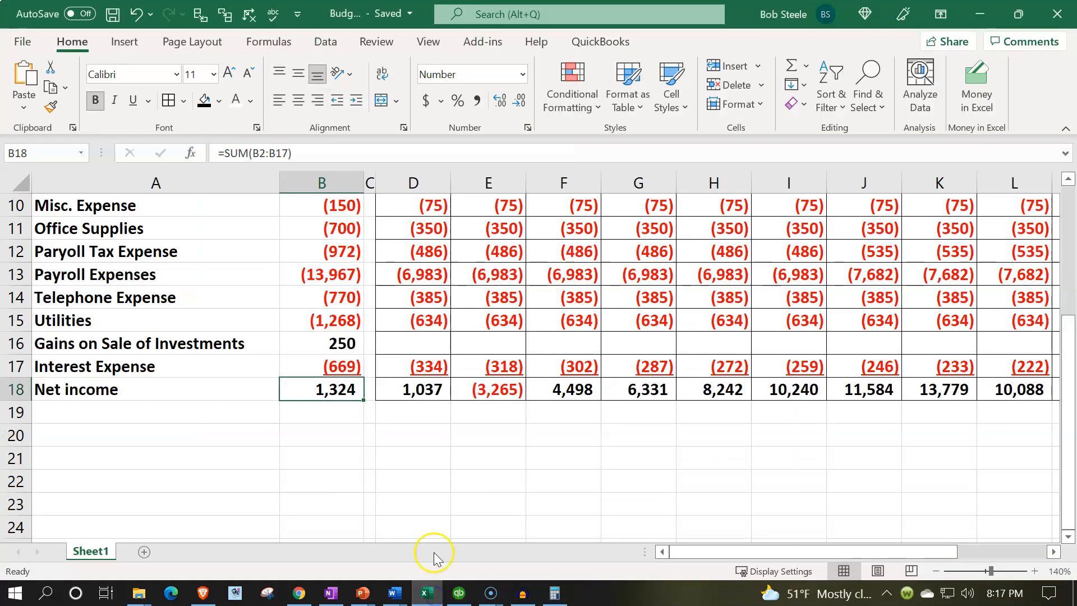
left_click(430, 477)
- Review Excel's B2:B7 totals and February Internet Expenses formula, then bring QuickBooks back
scroll(430, 474, "up", 3)
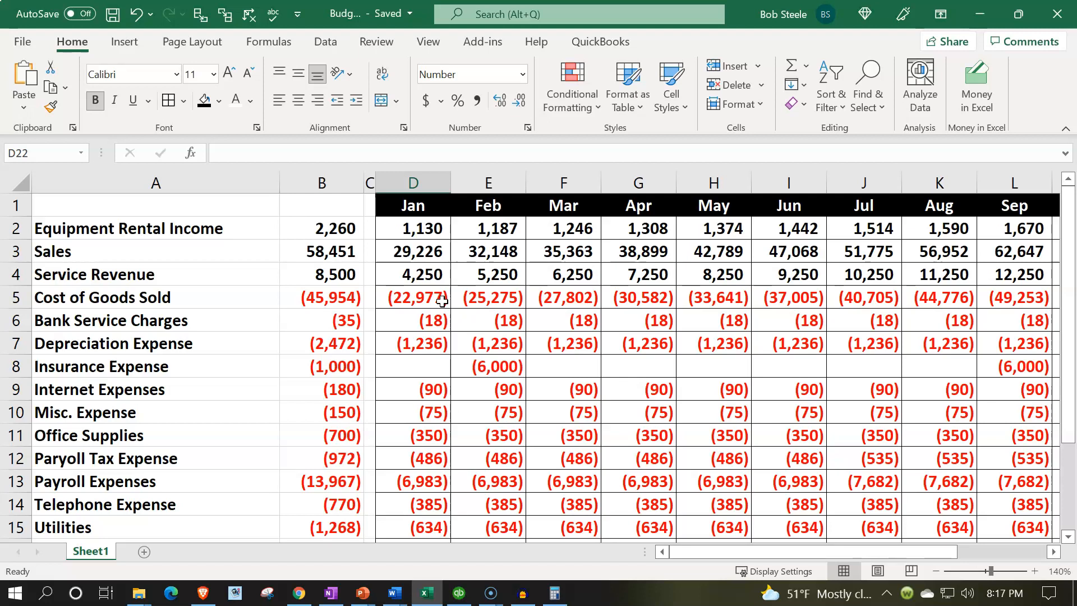
left_click_drag(329, 228, 327, 341)
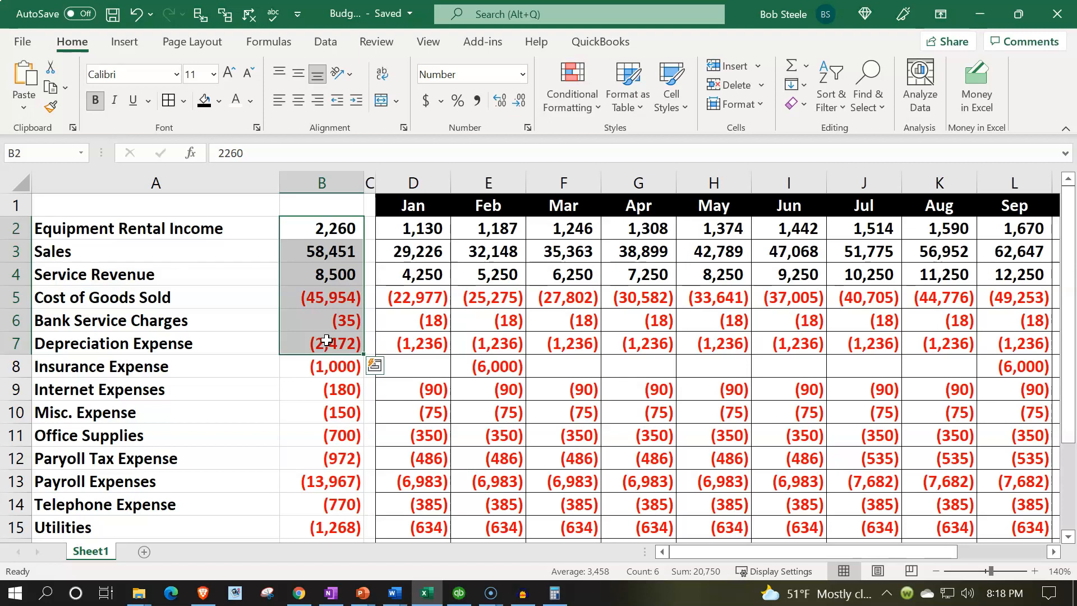
left_click(483, 387)
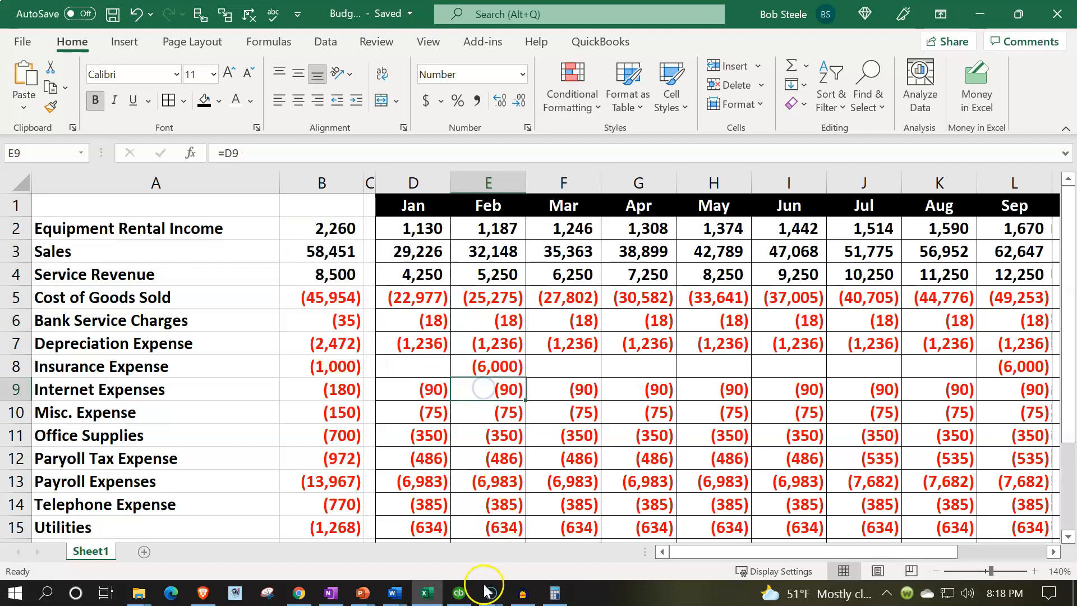
left_click(460, 592)
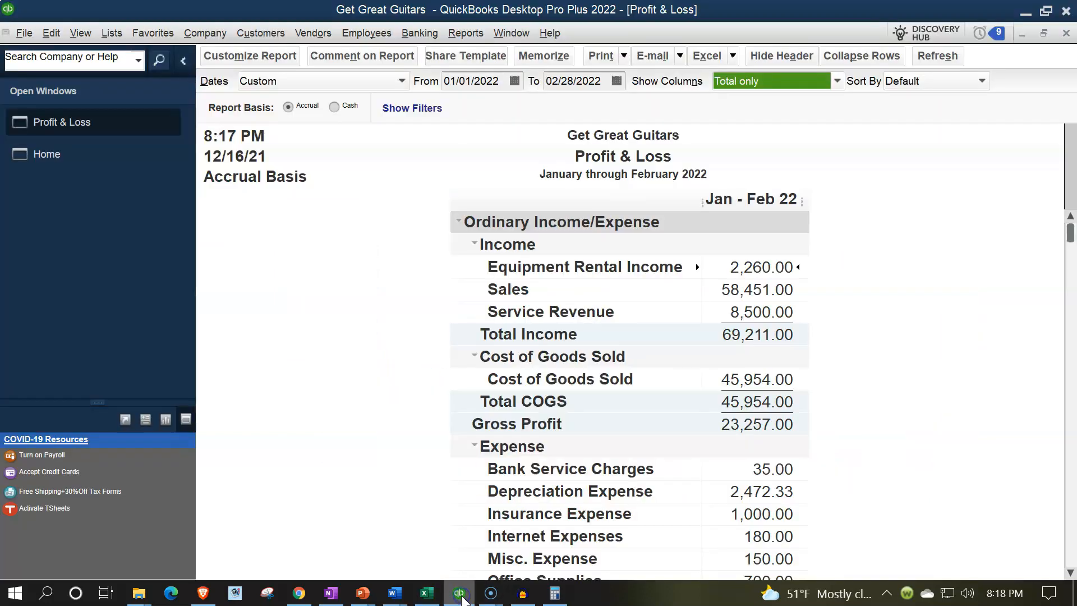
left_click(359, 365)
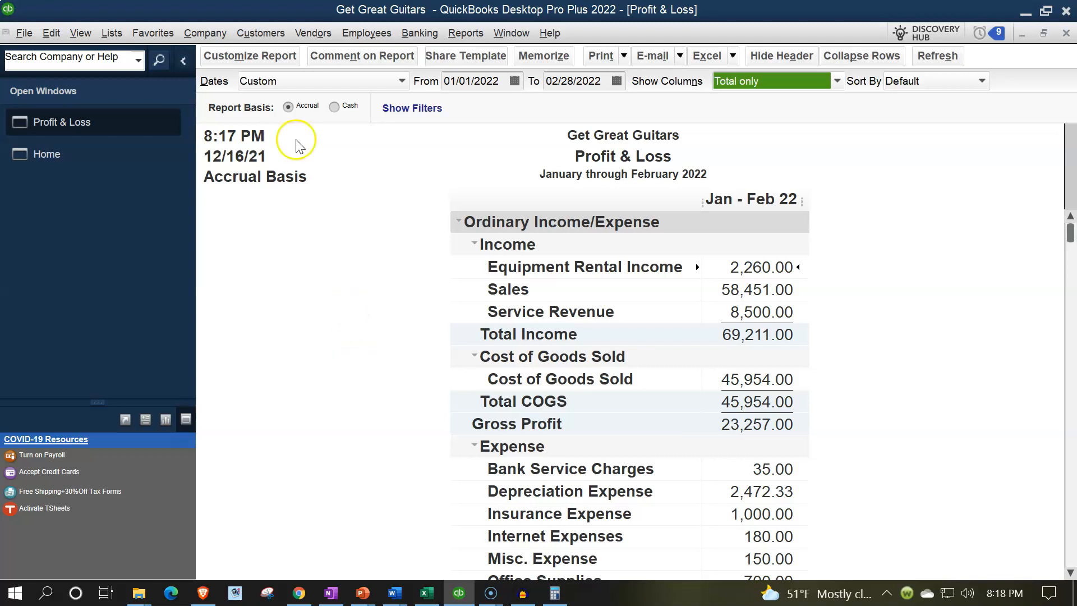
left_click(207, 37)
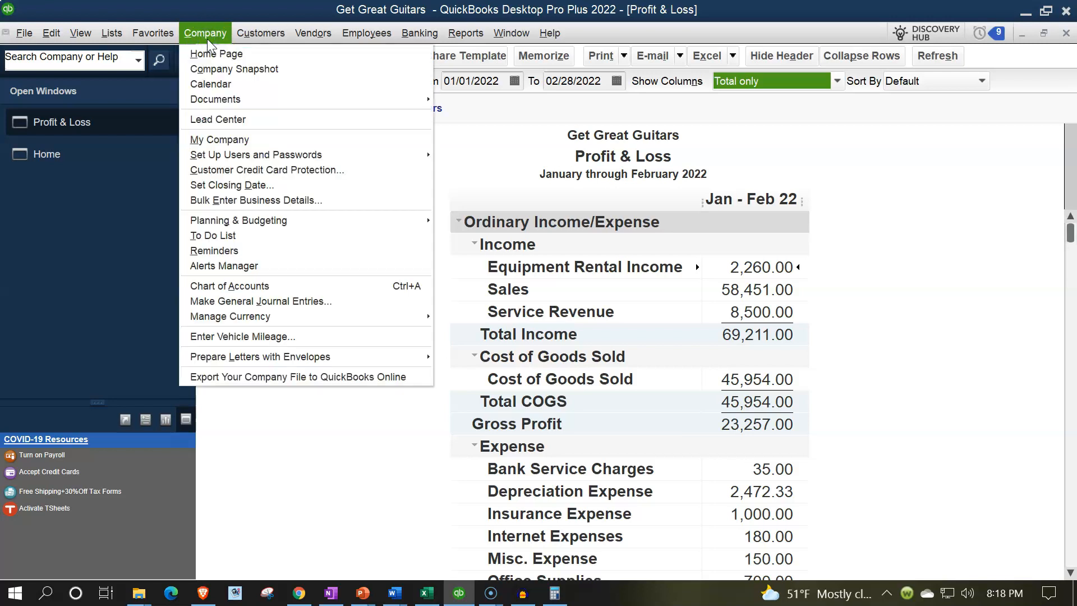
- Set up a 2022 Profit and Loss budget from scratch, skipping additional criteria
mouse_move(250, 221)
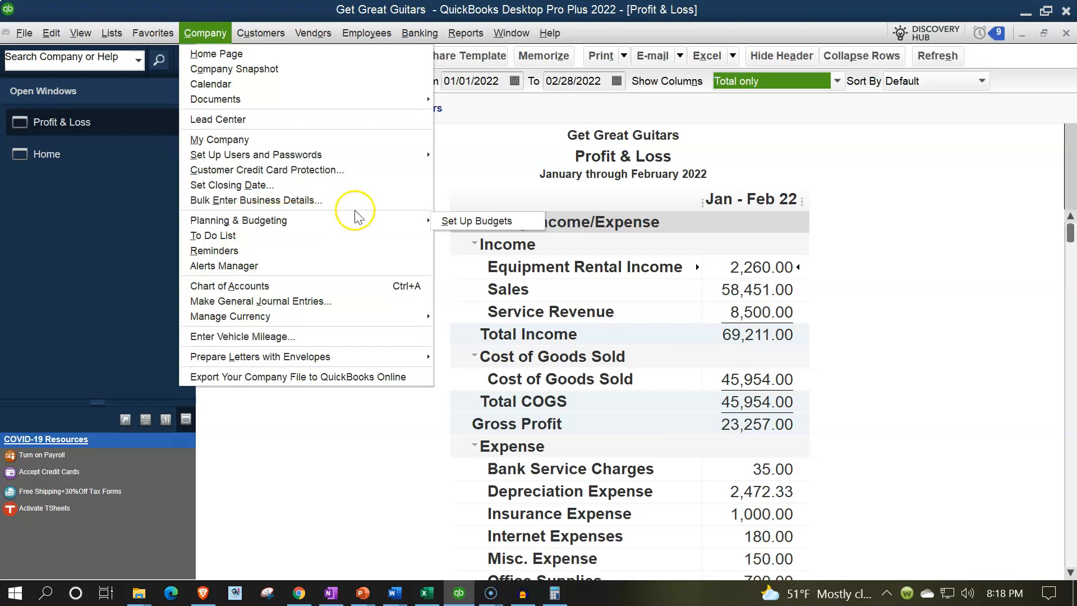
left_click(476, 221)
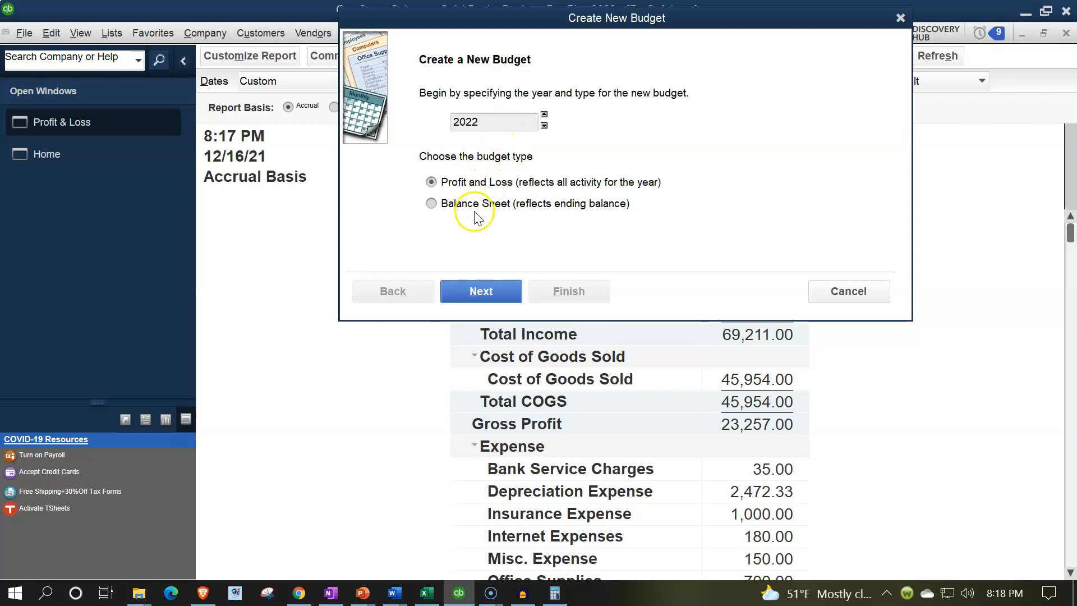
left_click(466, 295)
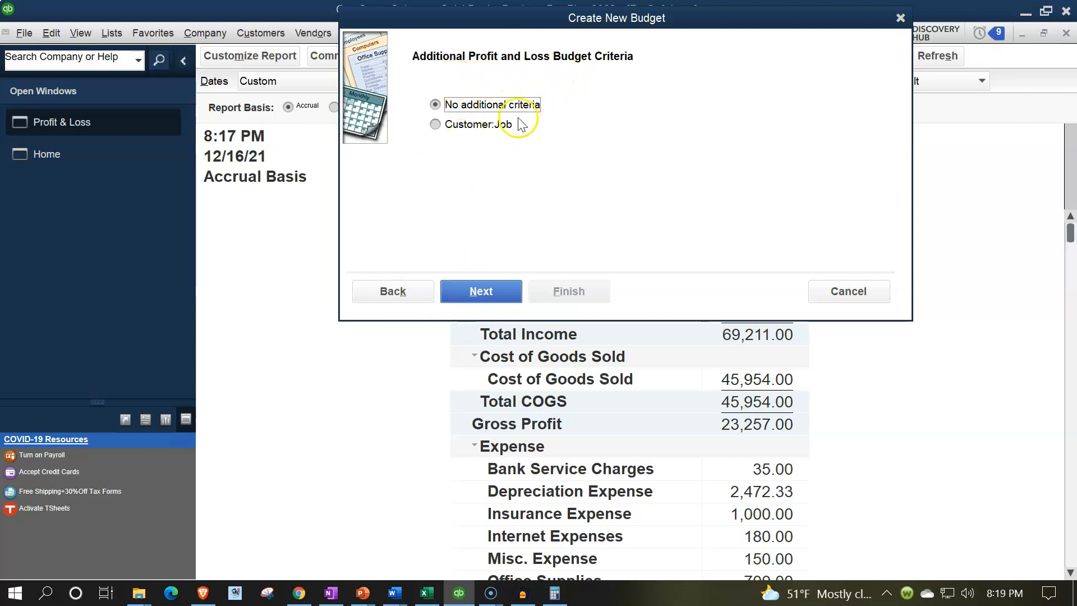
left_click(474, 292)
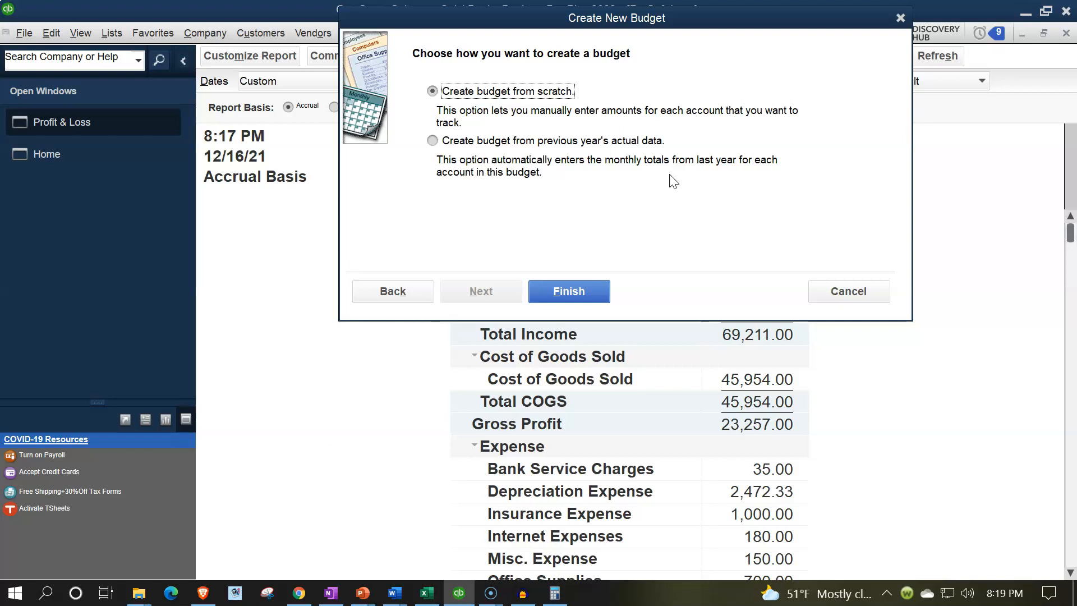
left_click(573, 290)
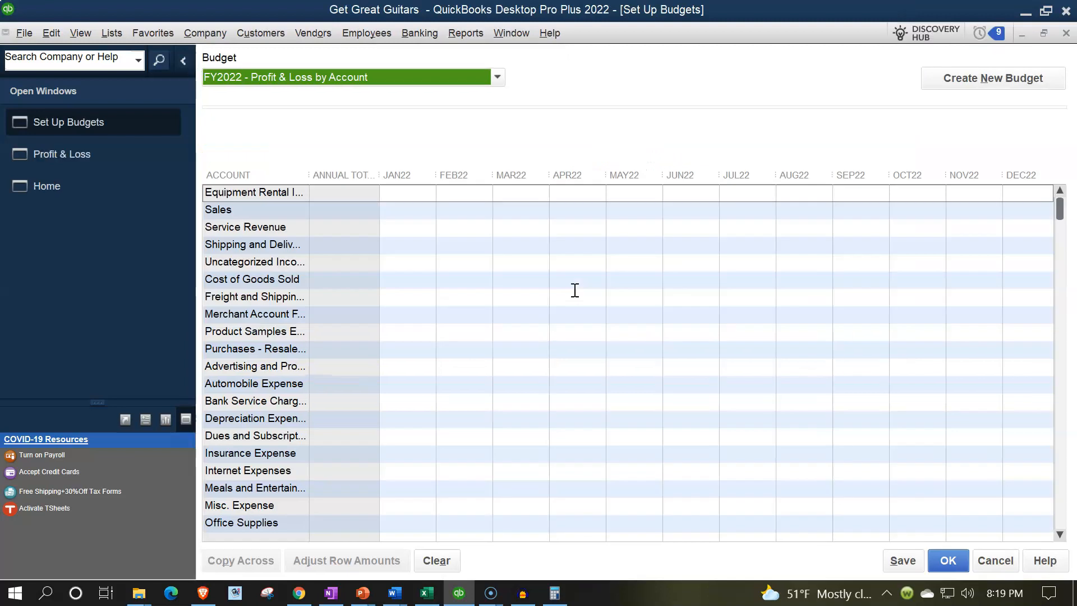
- Hide the Open Windows panel and widen the ACCOUNT column, checking Excel's January rental formula
left_click(184, 61)
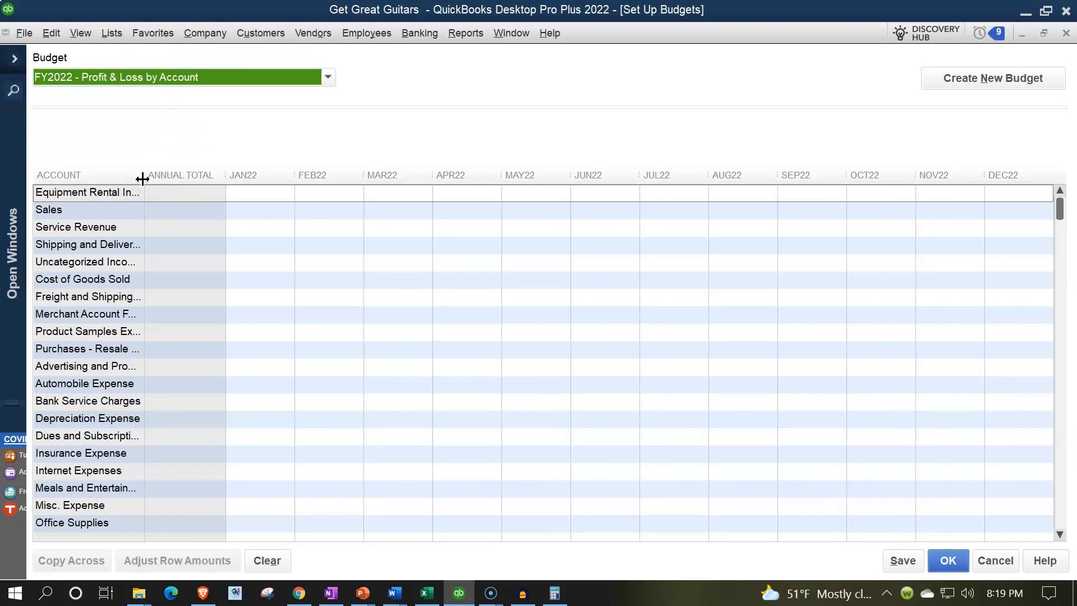
left_click_drag(142, 179, 221, 168)
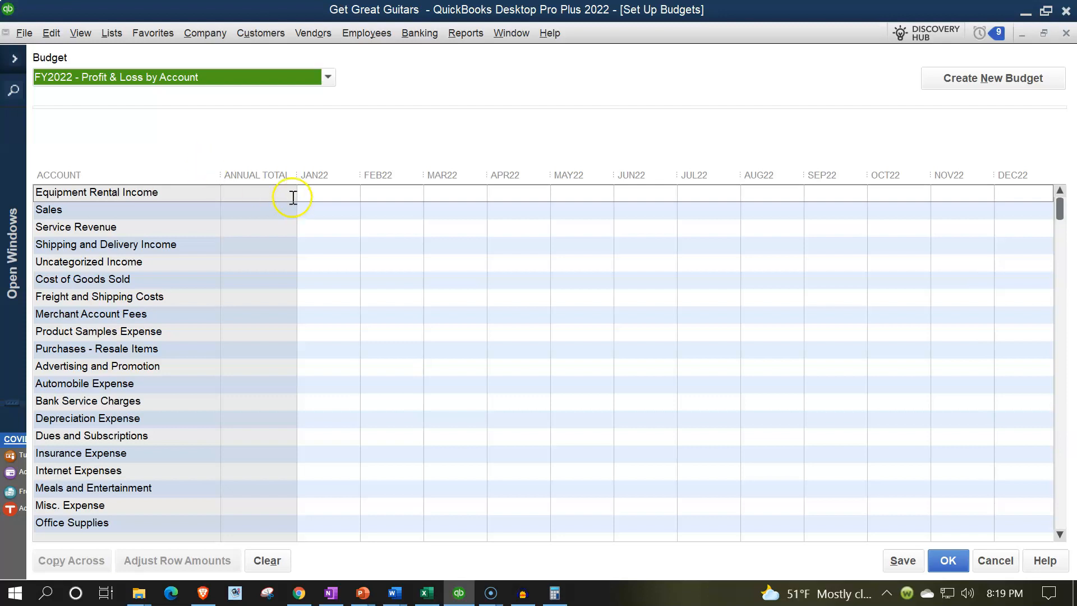
left_click(428, 592)
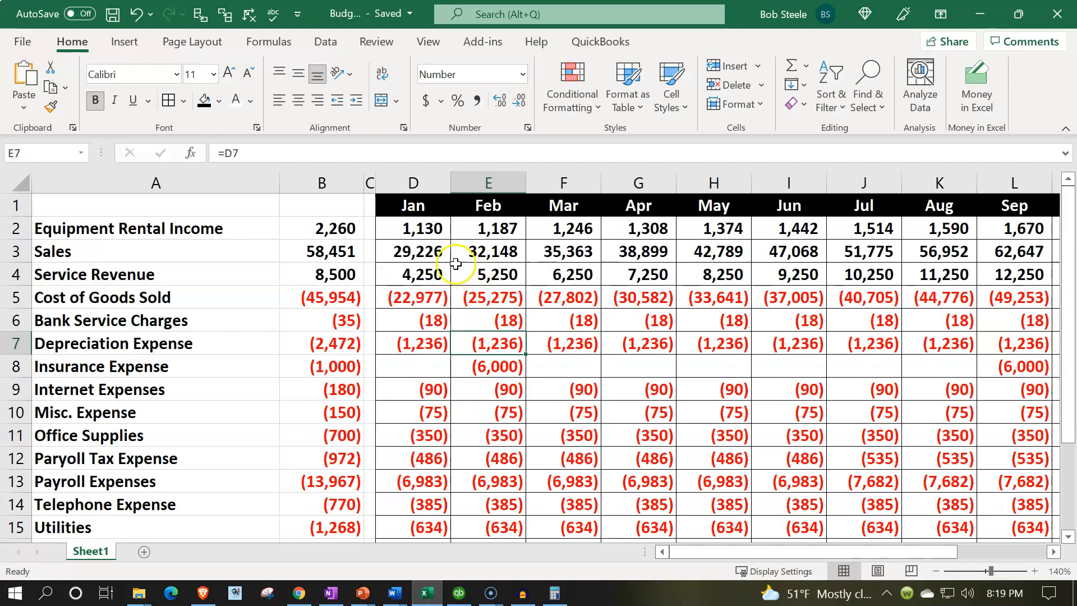
left_click(421, 231)
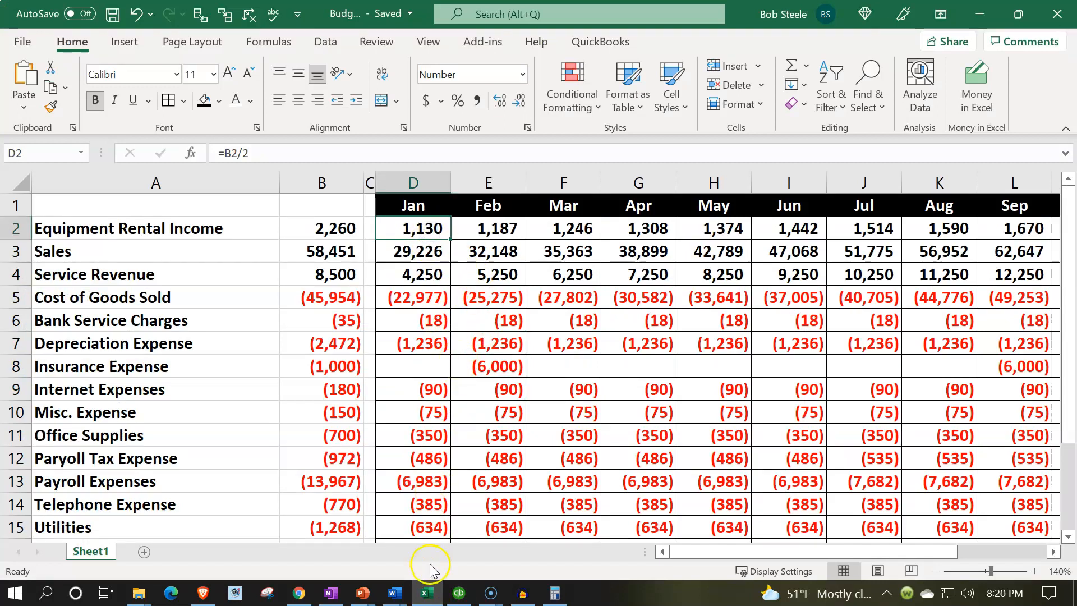
left_click(428, 593)
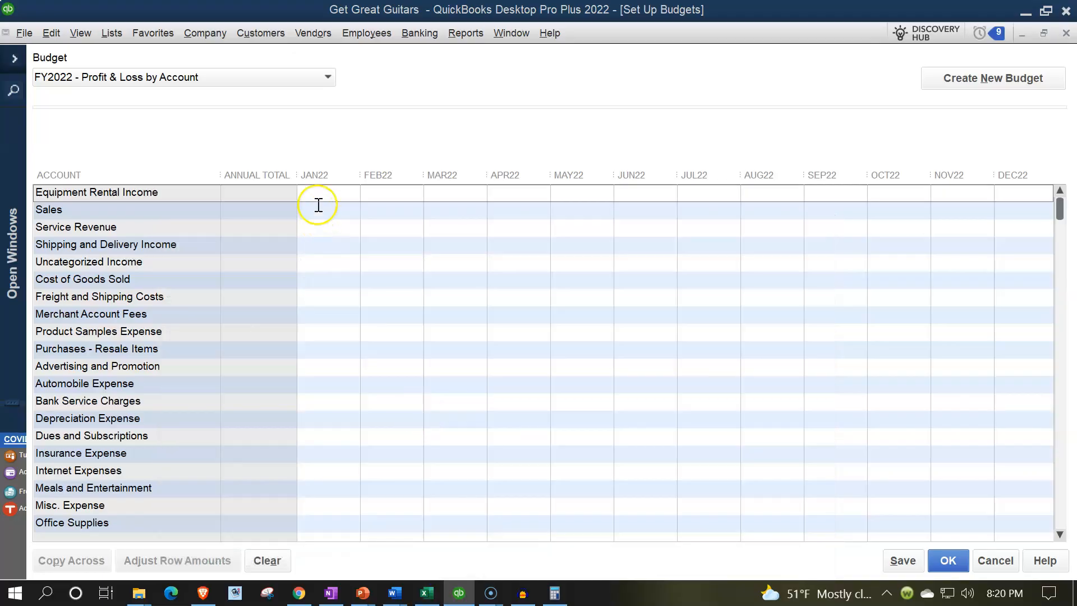
- Enter 1,130.00 as the JAN22 Equipment Rental Income budget
left_click(320, 198)
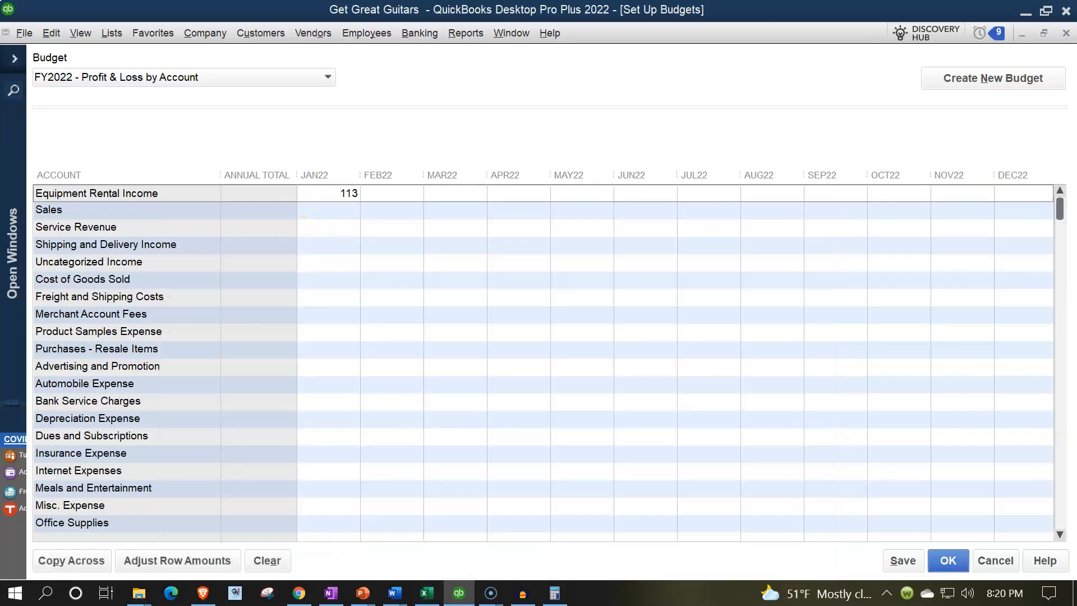
key("Tab")
left_click(348, 193)
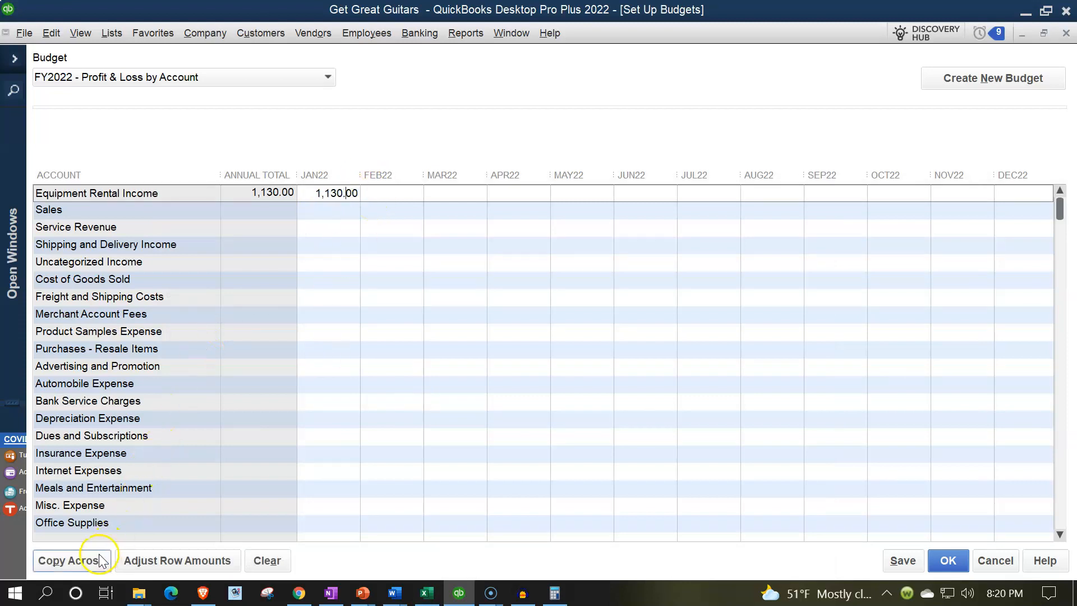
- Start a row amount adjustment from the currently selected month
left_click(131, 561)
left_click(358, 156)
left_click_drag(344, 124, 698, 217)
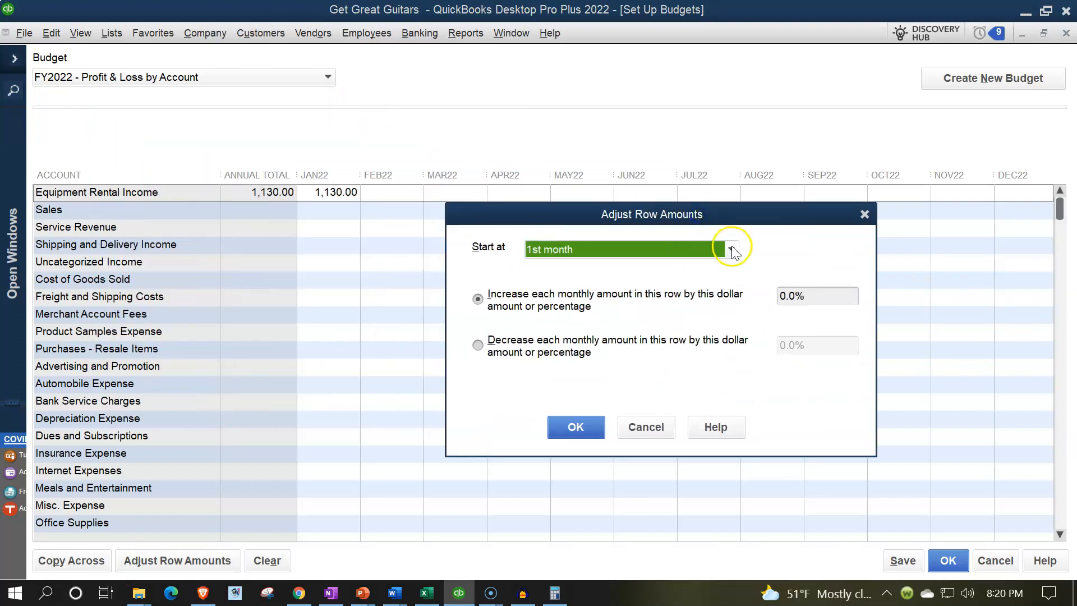
left_click(732, 250)
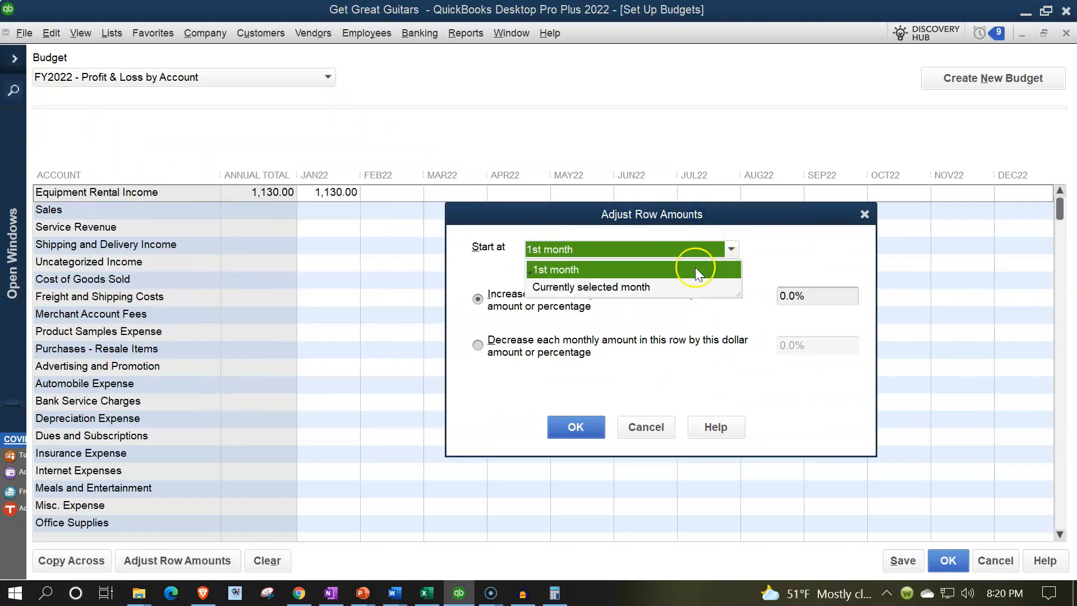
left_click(624, 290)
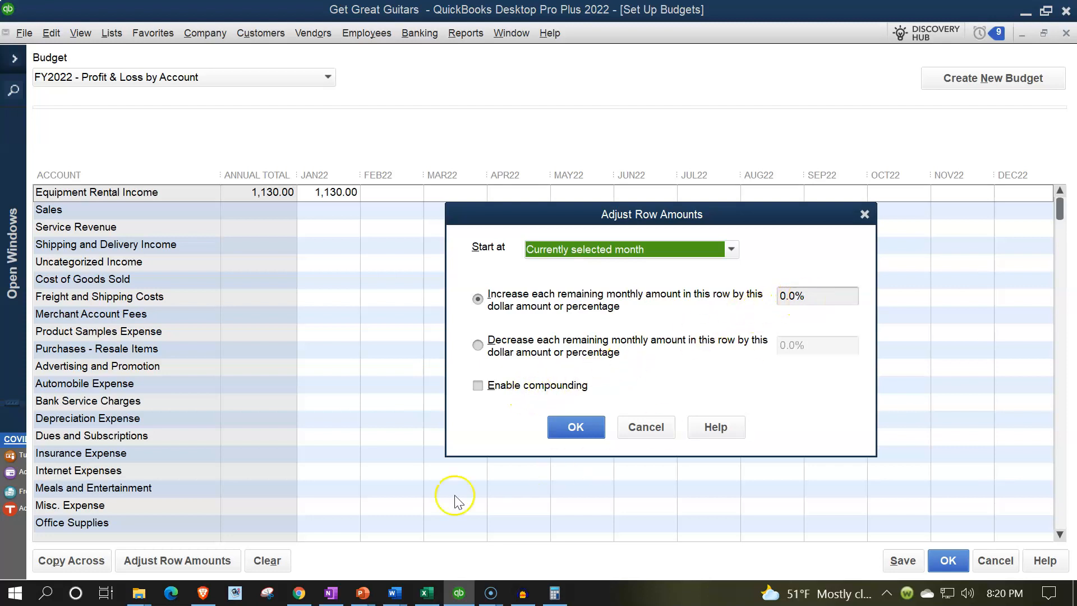
- Check Excel's February-from-January growth formula, then return to the QuickBooks adjustment
left_click(426, 593)
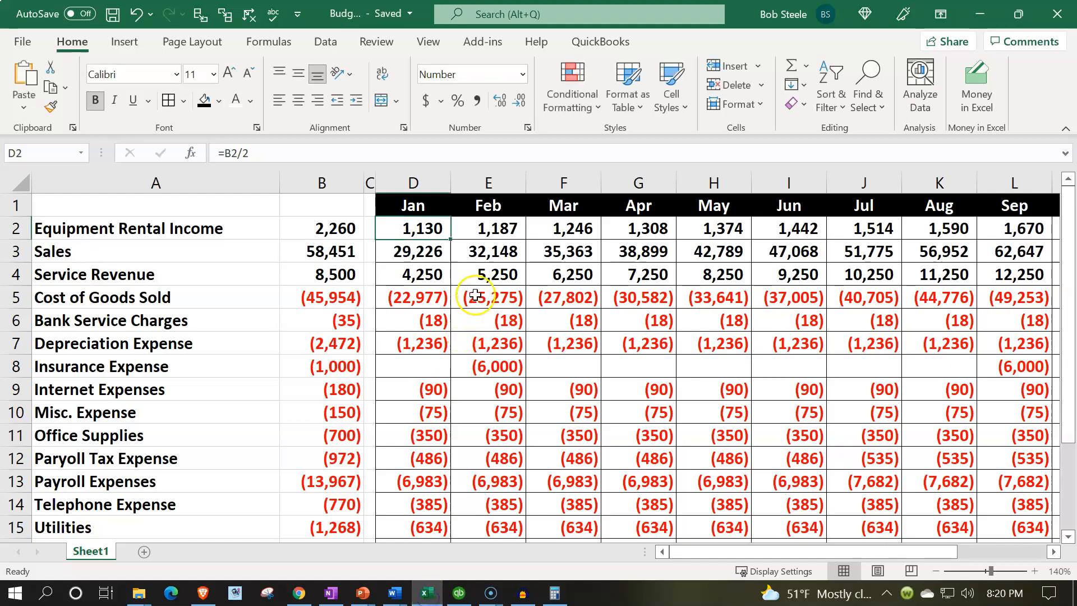
left_click(483, 225)
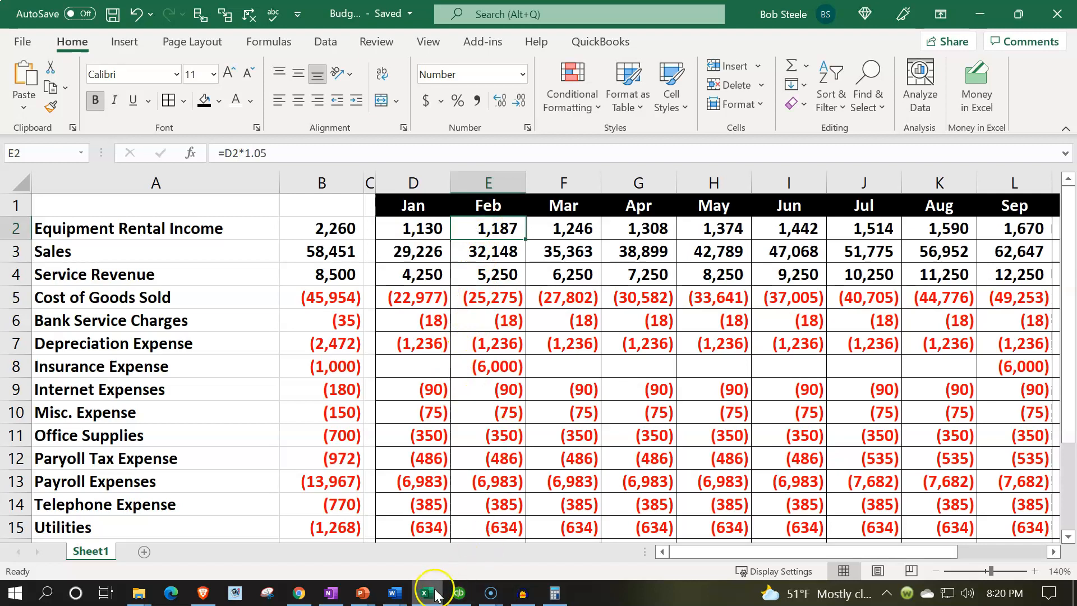
mouse_move(432, 599)
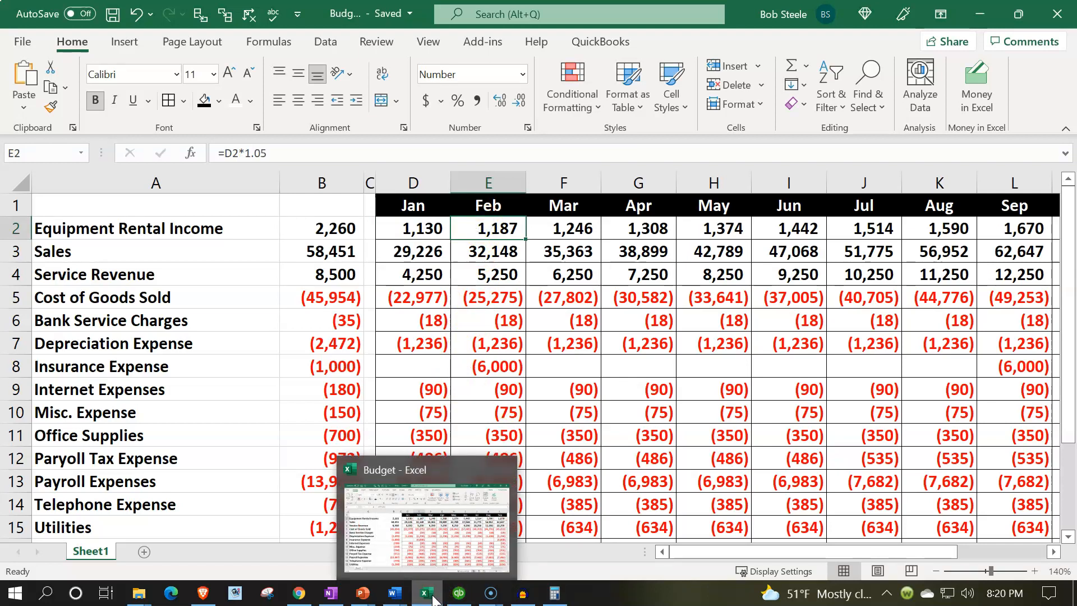
left_click(458, 593)
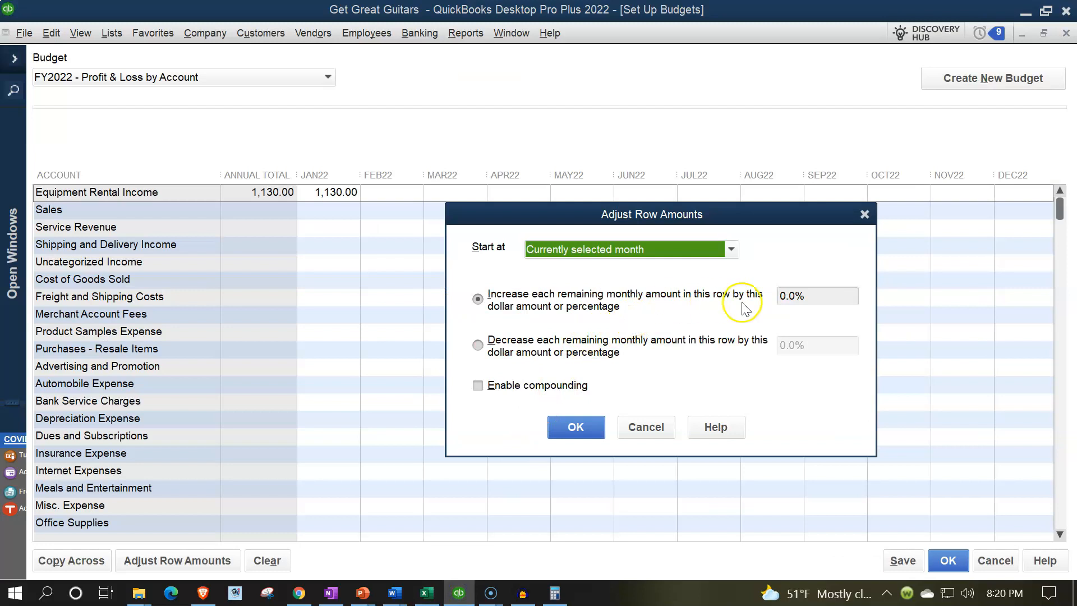
- Apply a 5% compounding monthly increase to Equipment Rental Income, totaling 17,986.48
left_click(815, 295)
type("5")
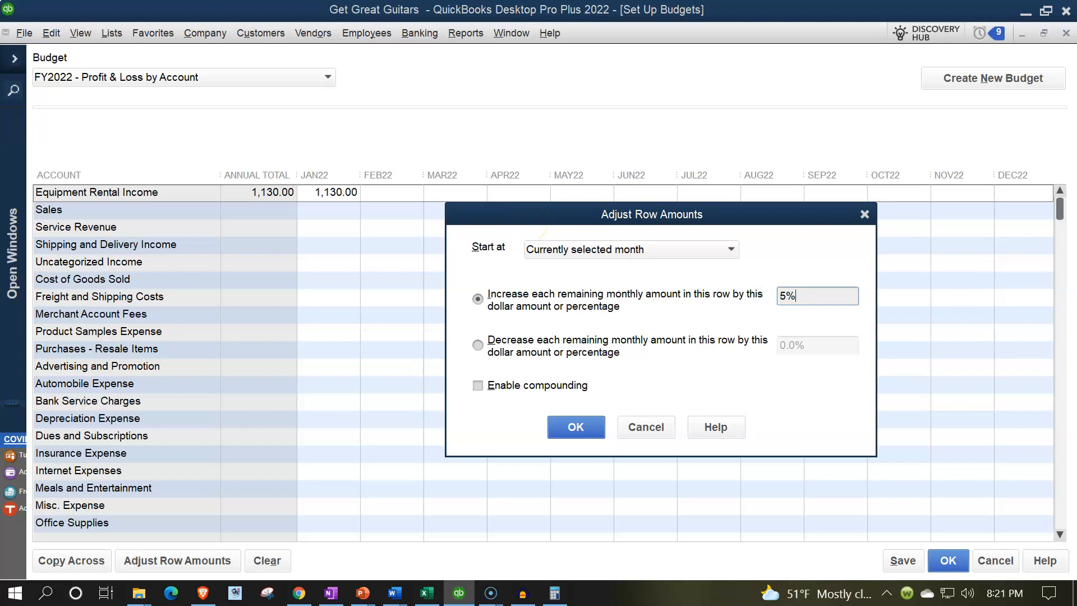
key("Tab")
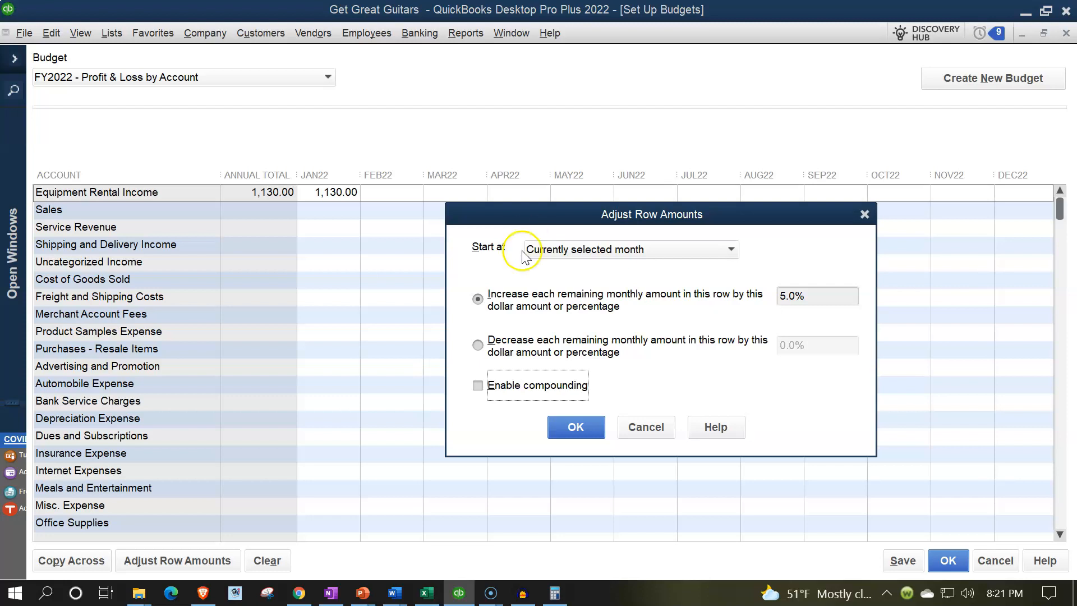
left_click(476, 387)
left_click(554, 460)
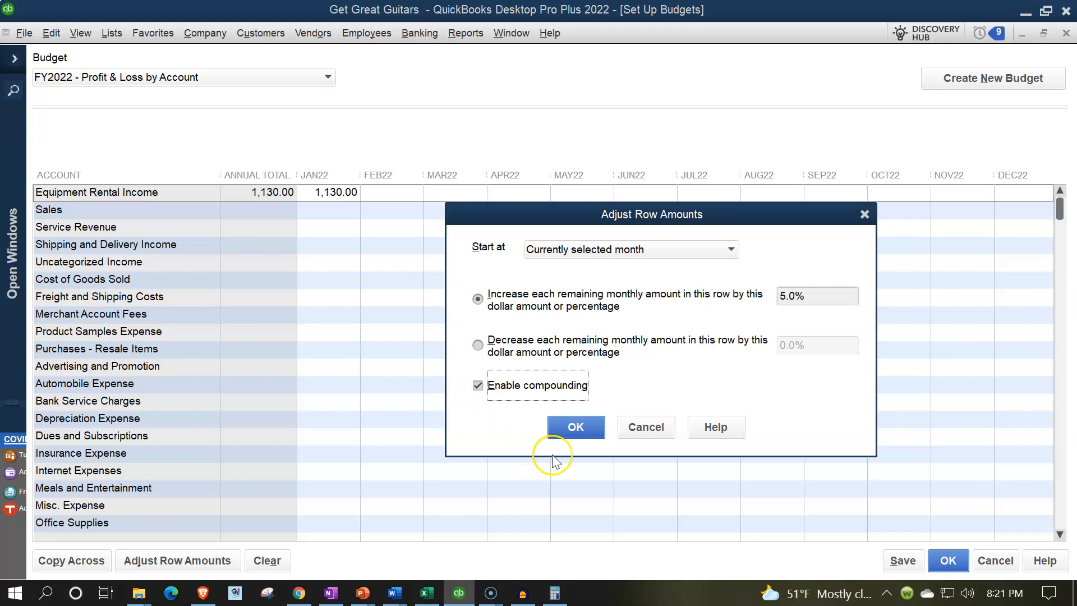
left_click(561, 425)
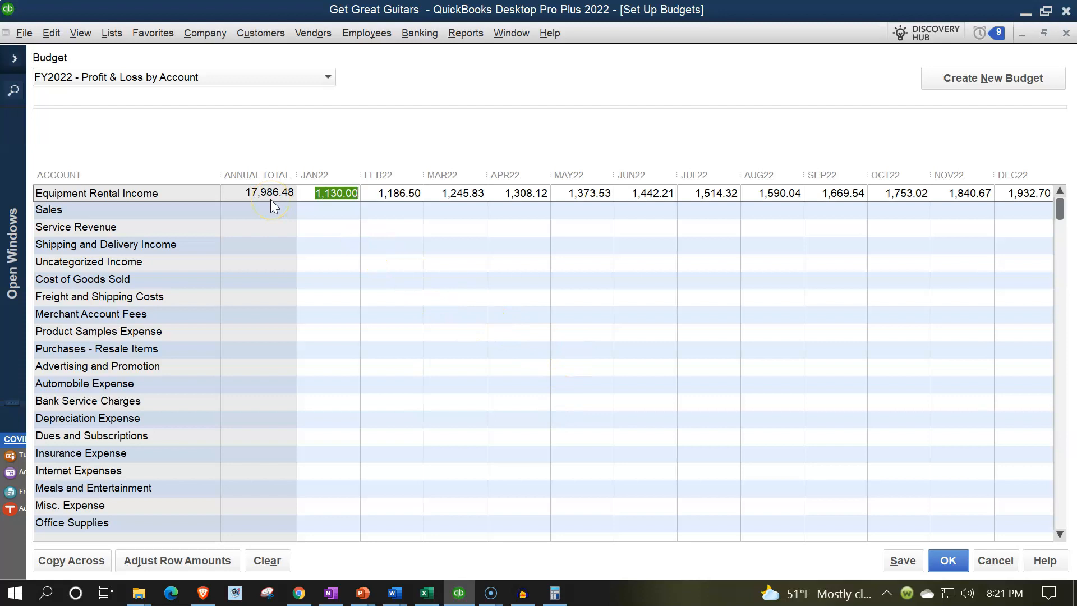
left_click(426, 593)
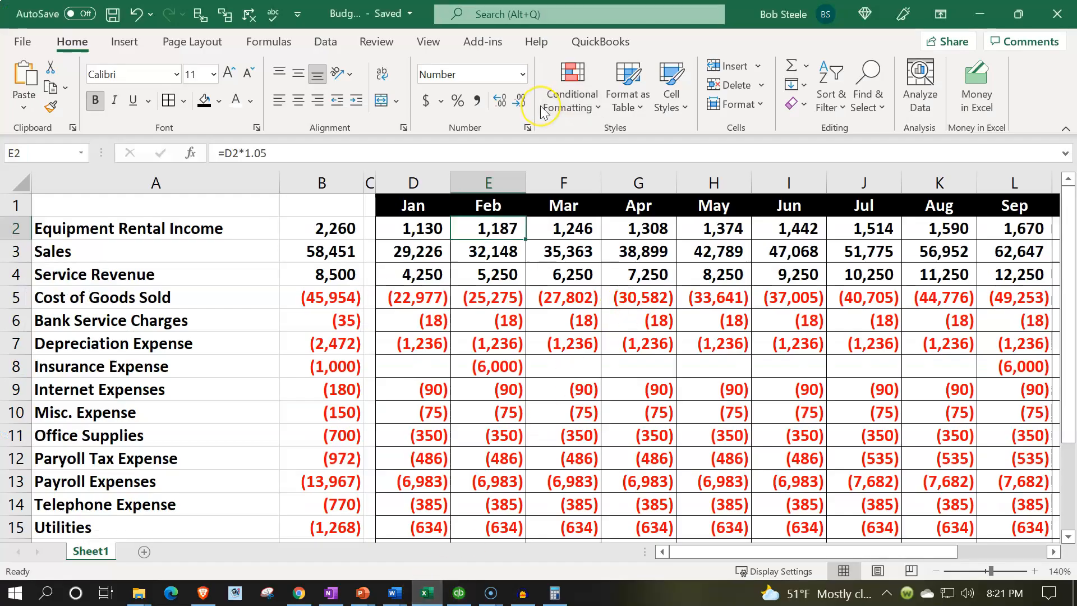
- Step through Excel's row 2 monthly rental amounts to compare them with QuickBooks
key("Right")
key("Right")
key("Right")
key("Right")
key("Right")
key("Right")
key("Right")
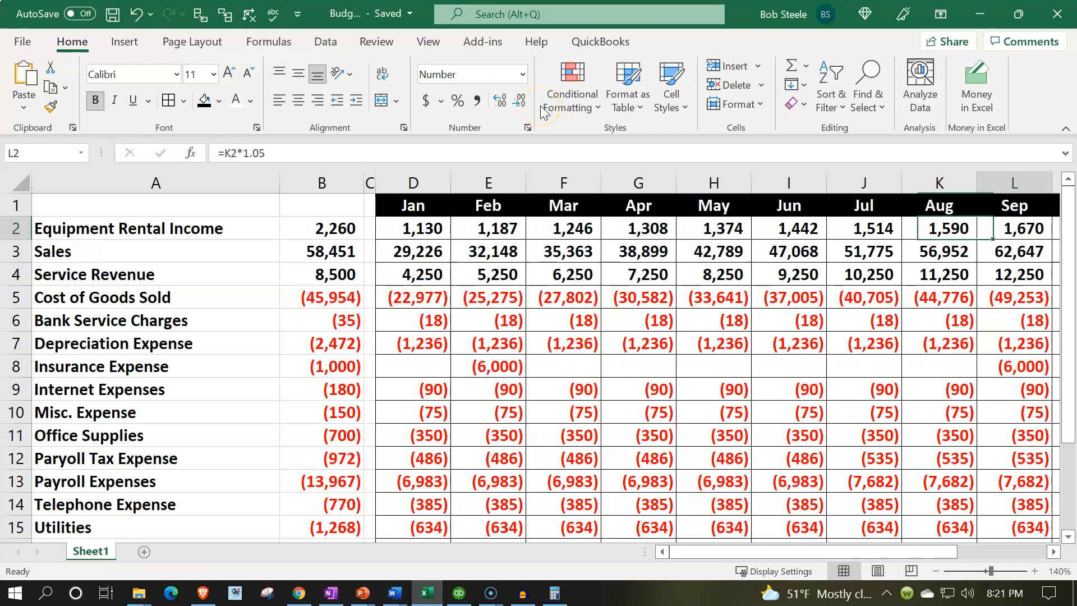
key("Right")
key("Right")
key("Right")
key("Right")
key("Left")
key("Left")
key("Left")
key("Left")
key("Left")
key("Left")
key("Left")
key("Left")
key("Left")
key("Left")
key("Left")
key("Left")
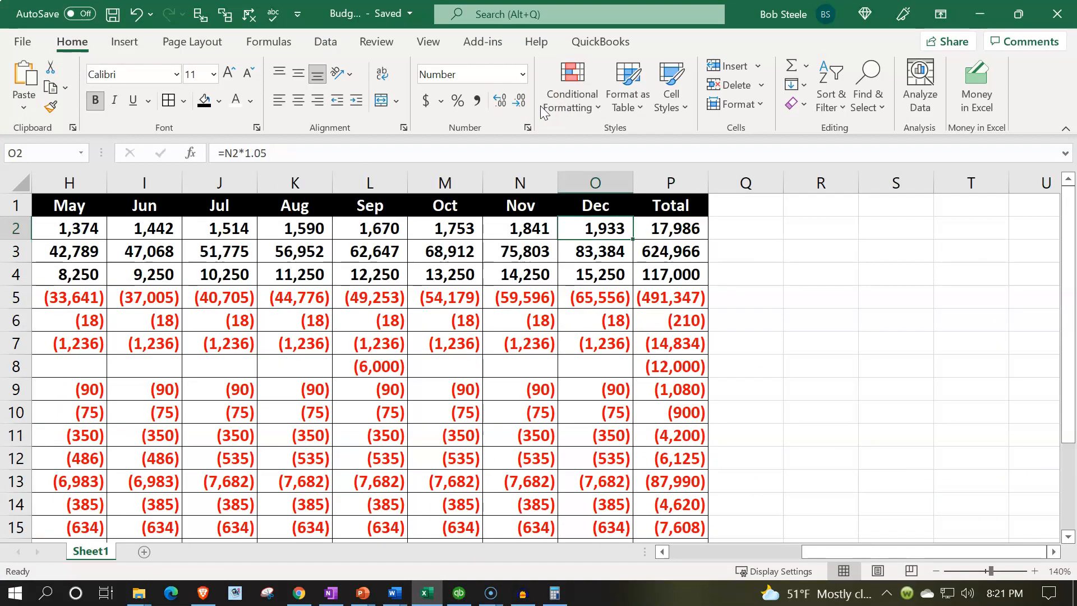
key("Home")
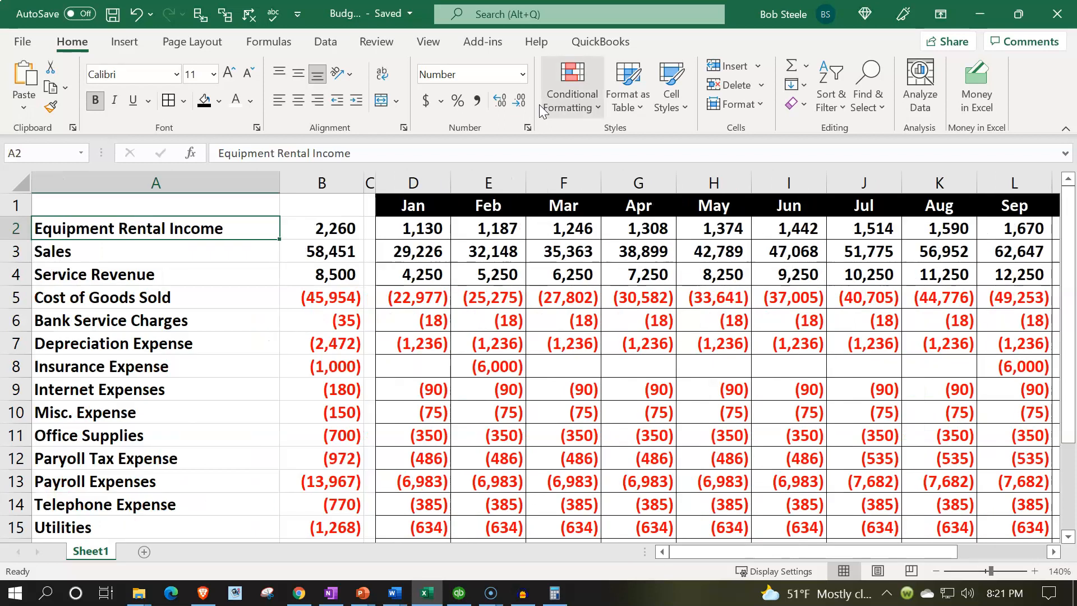
- Shade the Equipment Rental Income monthly amounts D2:P2 green, then return to QuickBooks
left_click_drag(418, 227, 908, 230)
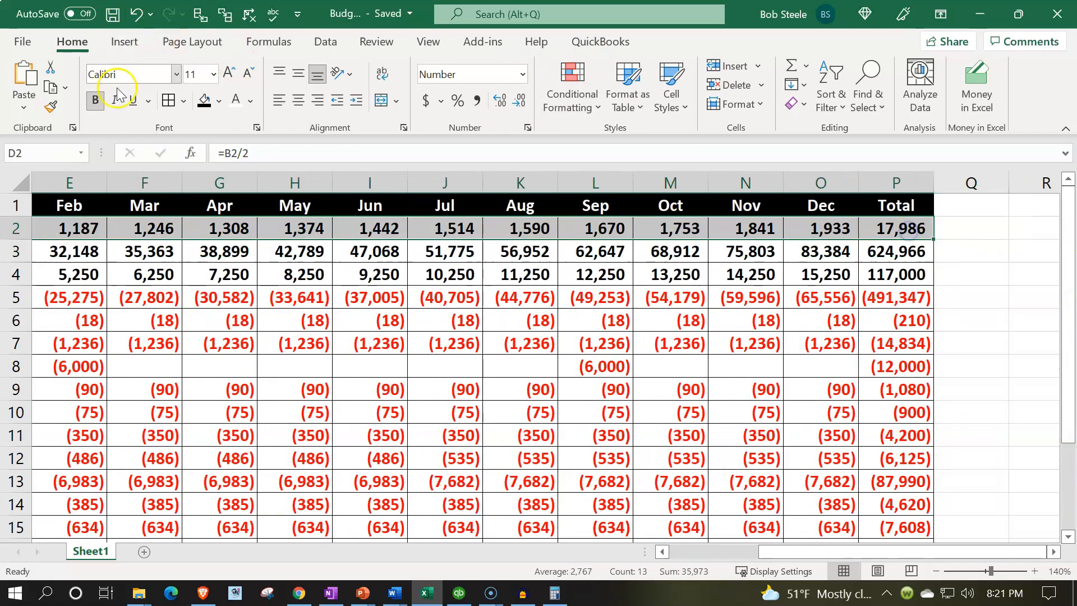
left_click(218, 99)
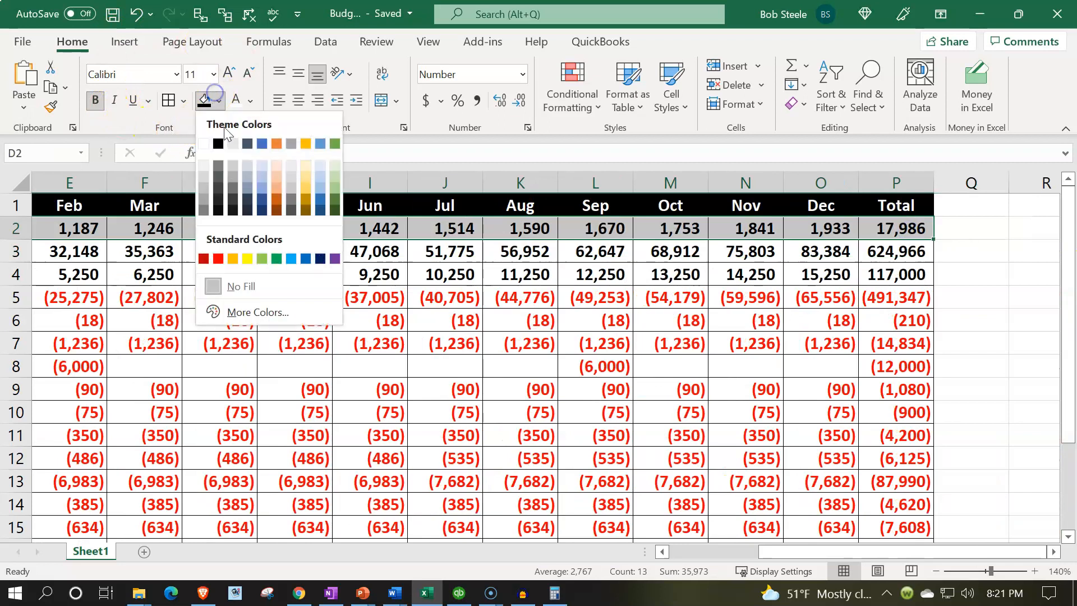
left_click(261, 255)
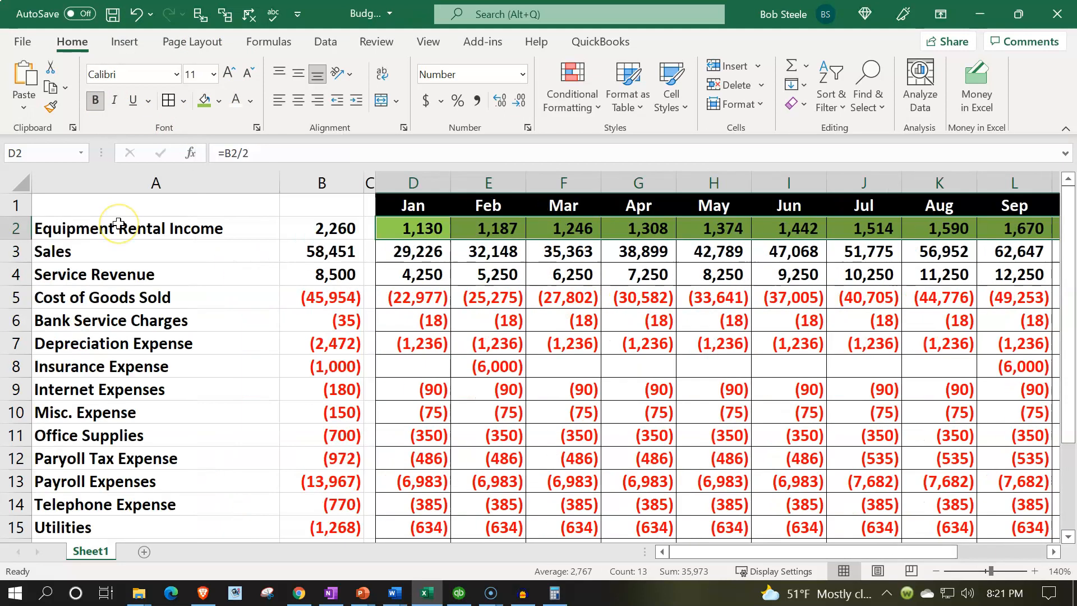
key("Down")
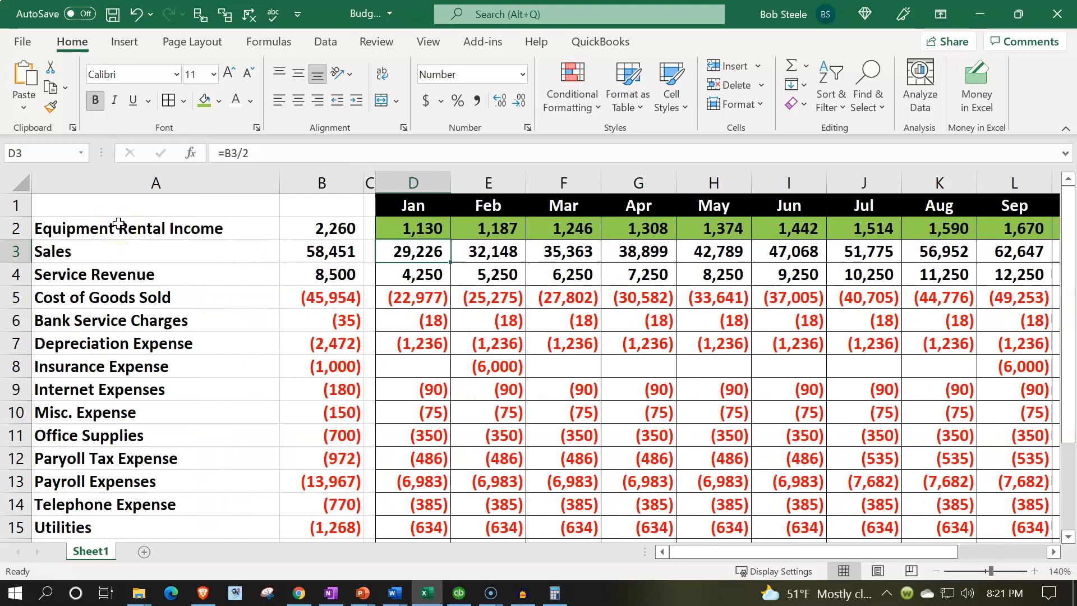
left_click(428, 594)
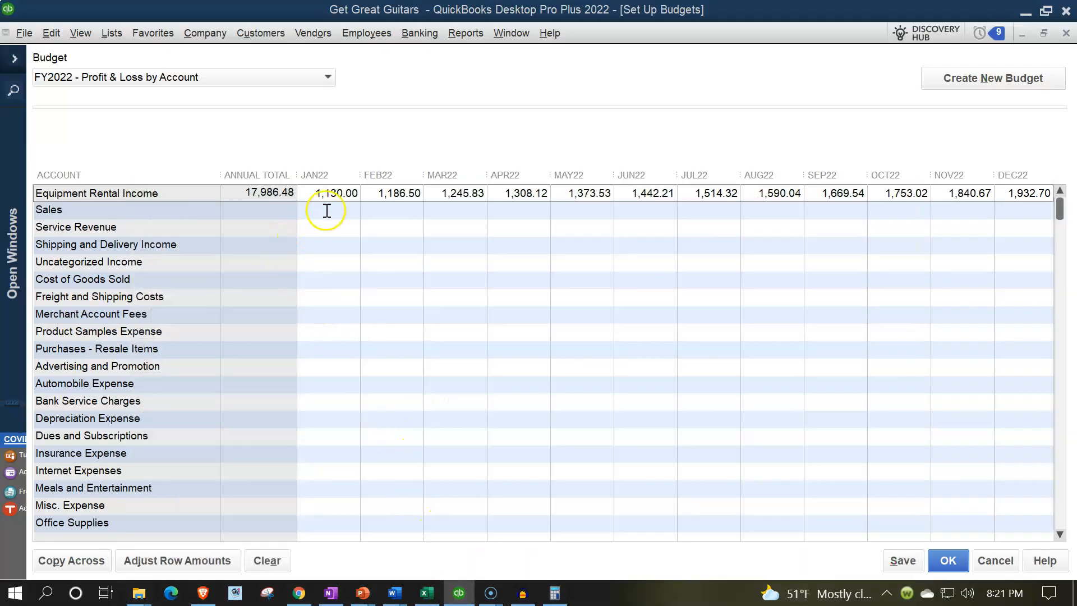
- Enter 29,226 as the Sales budget for JAN22
left_click(427, 594)
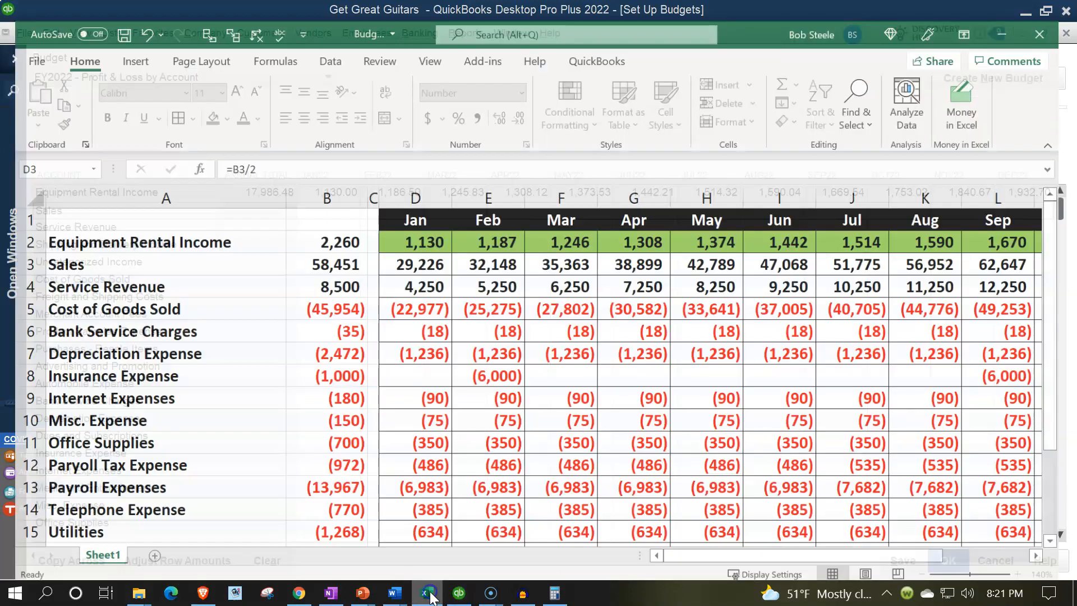
left_click(428, 594)
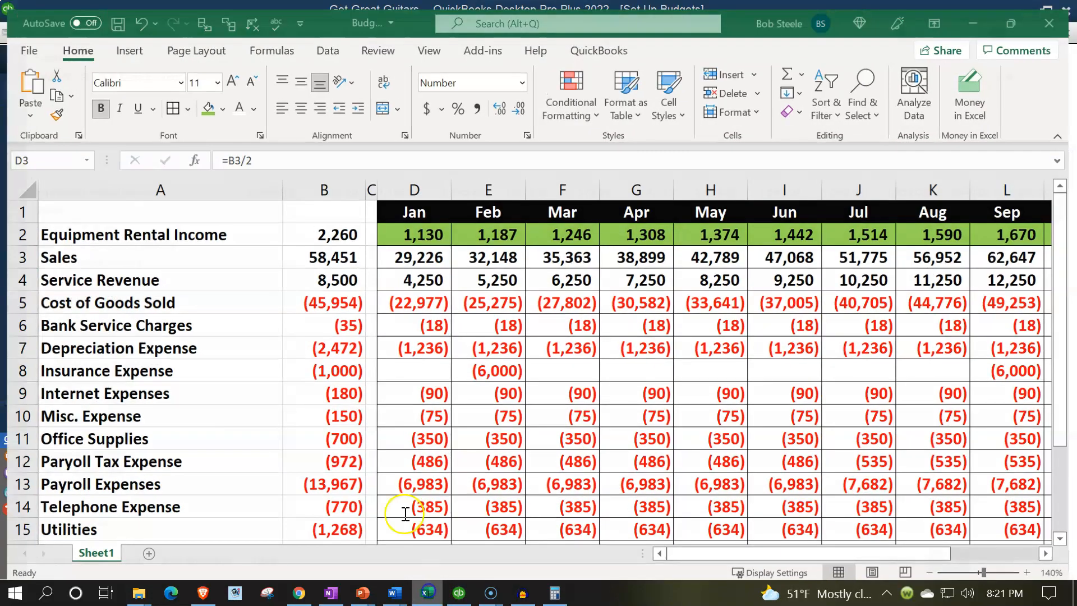
left_click(328, 211)
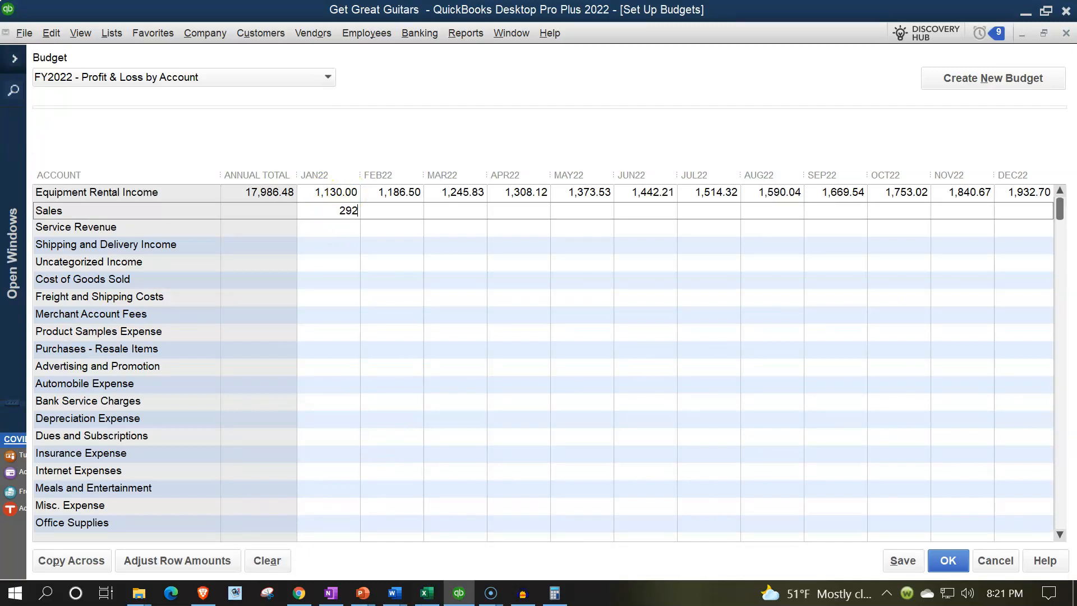
key("Tab")
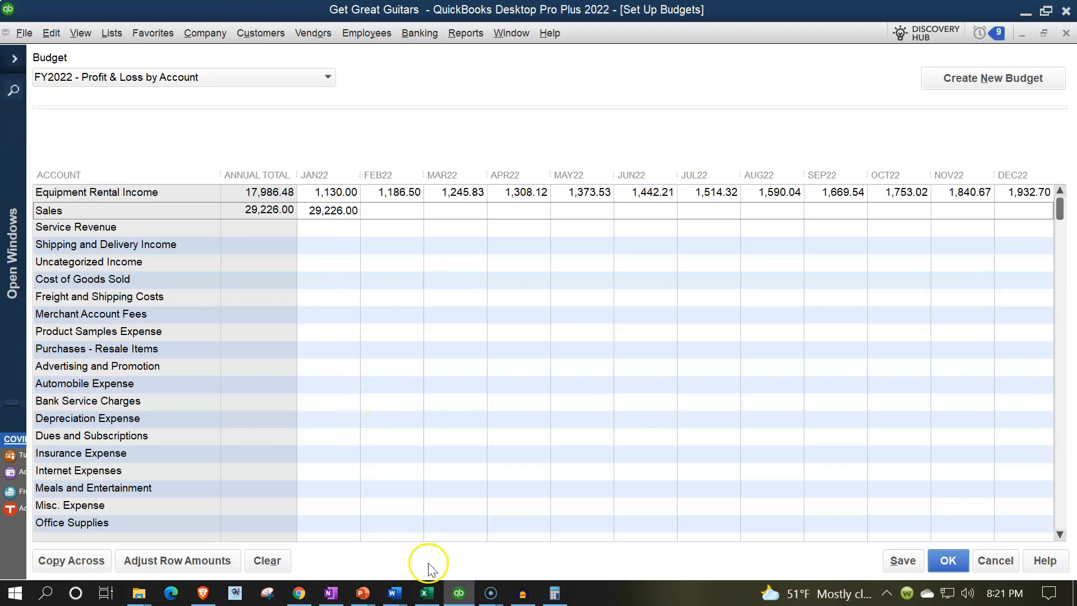
- Check the February Sales formula in Excel, then select the Sales JAN22 amount in QuickBooks
left_click(426, 593)
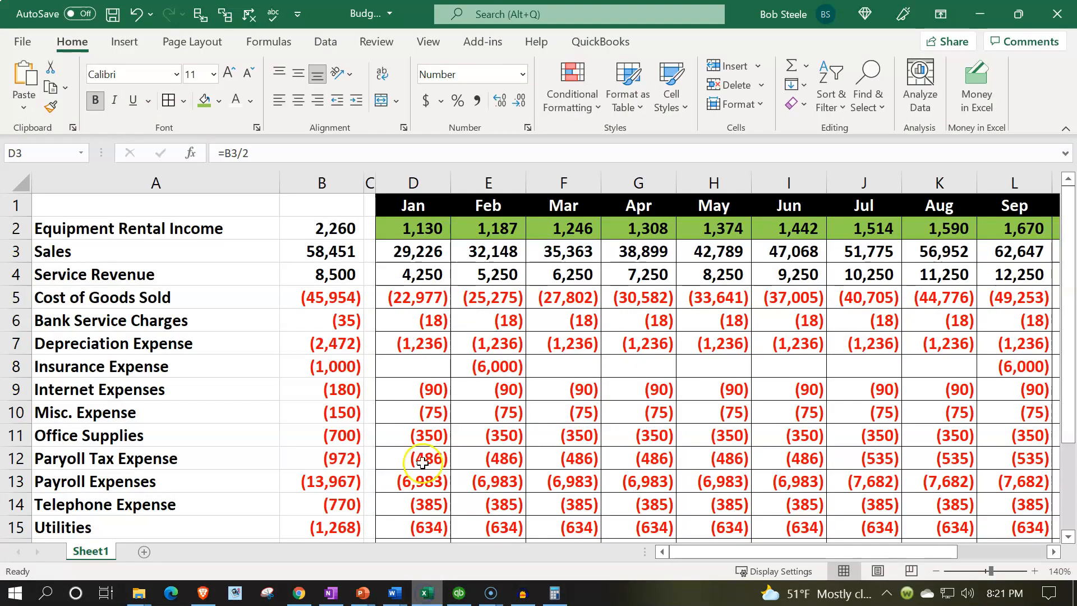
left_click(485, 252)
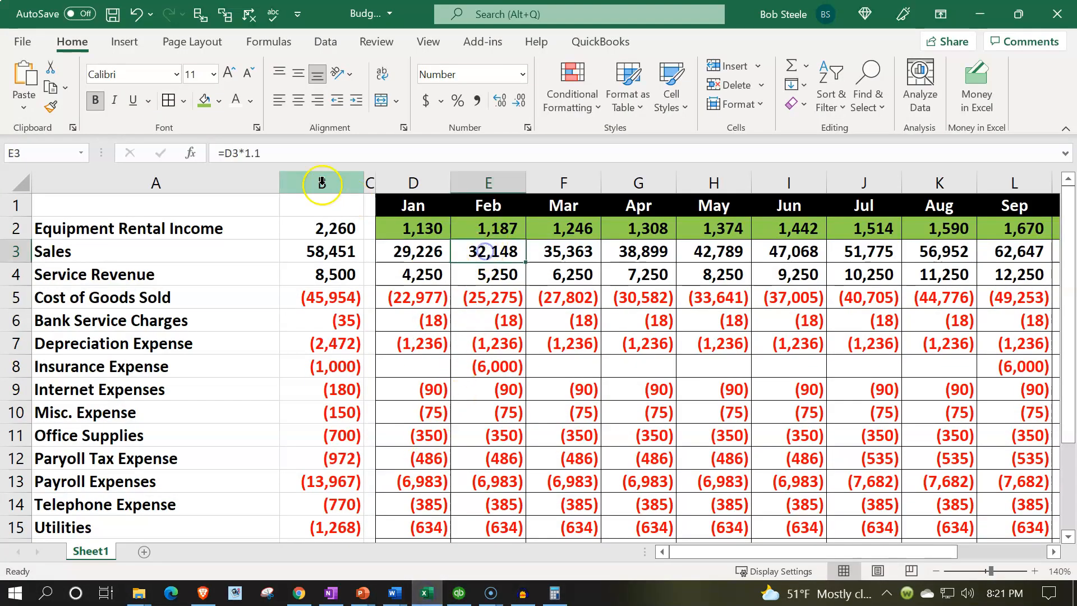
left_click(429, 595)
left_click(341, 211)
- Raise Sales 10% per month with compounding, starting at the selected JAN22 month
left_click(220, 561)
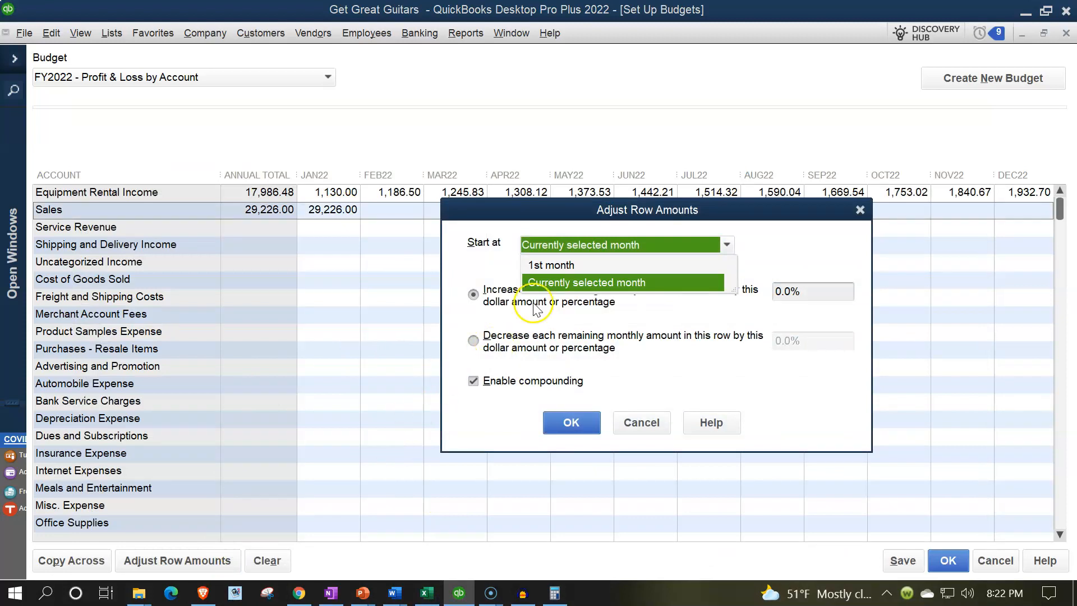
left_click(597, 283)
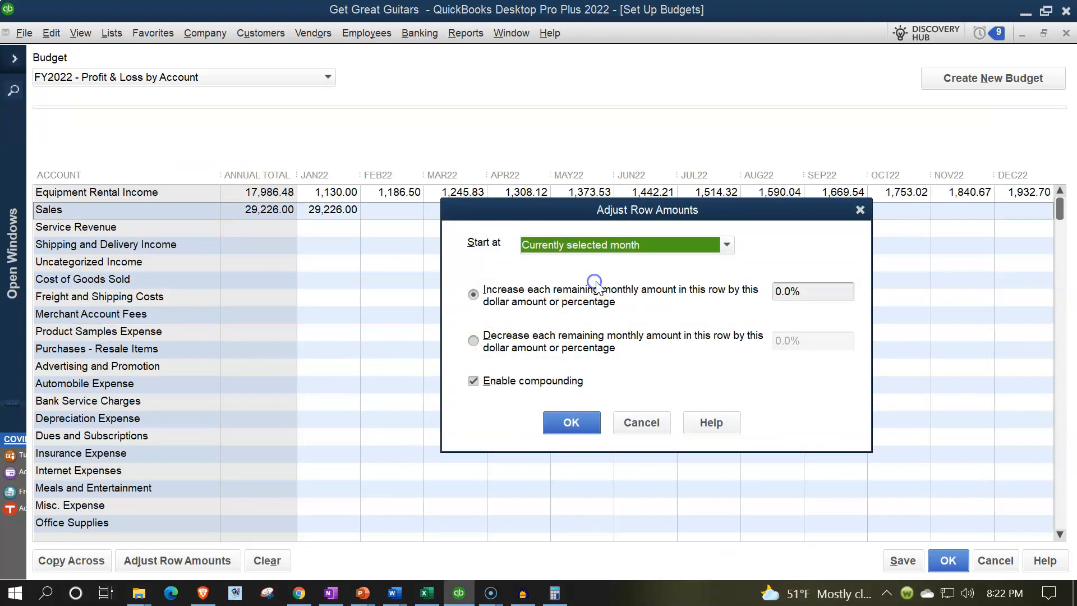
left_click(789, 294)
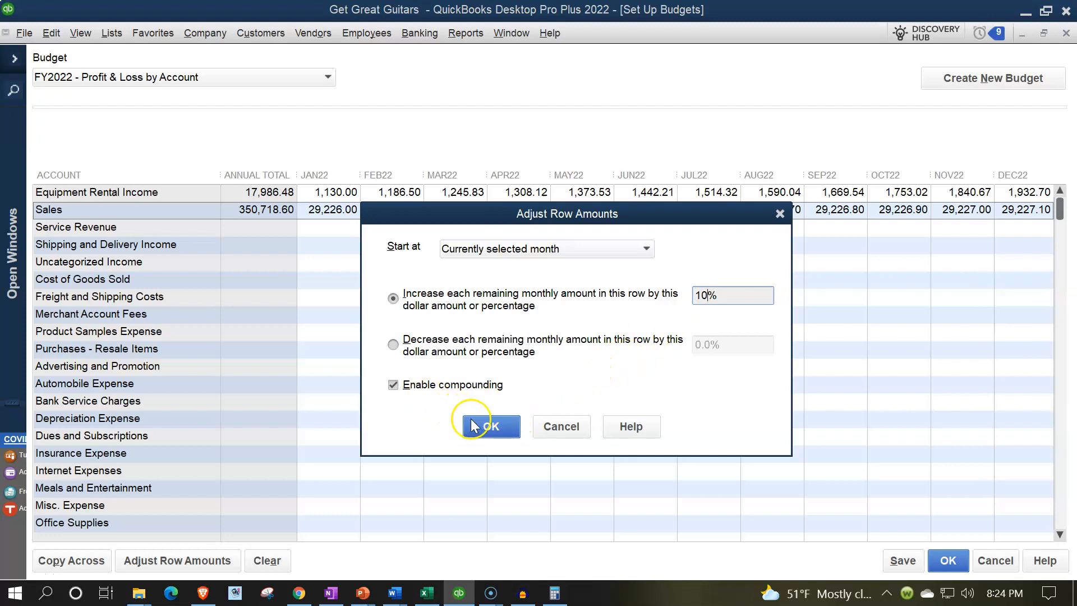
left_click(493, 425)
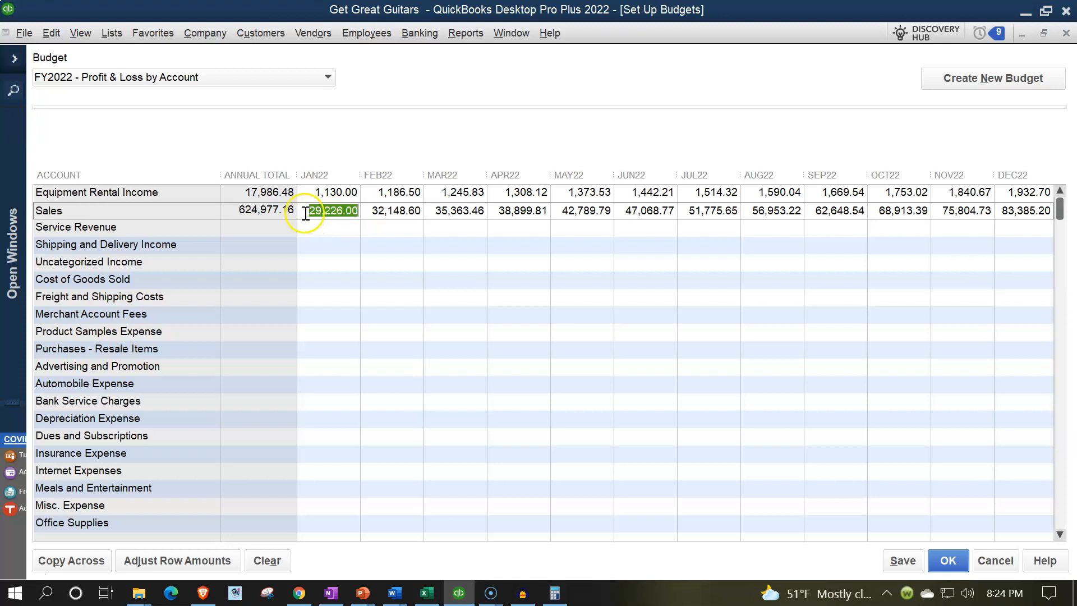
- Shade Excel's Sales monthly figures D3:P3 green
left_click(429, 593)
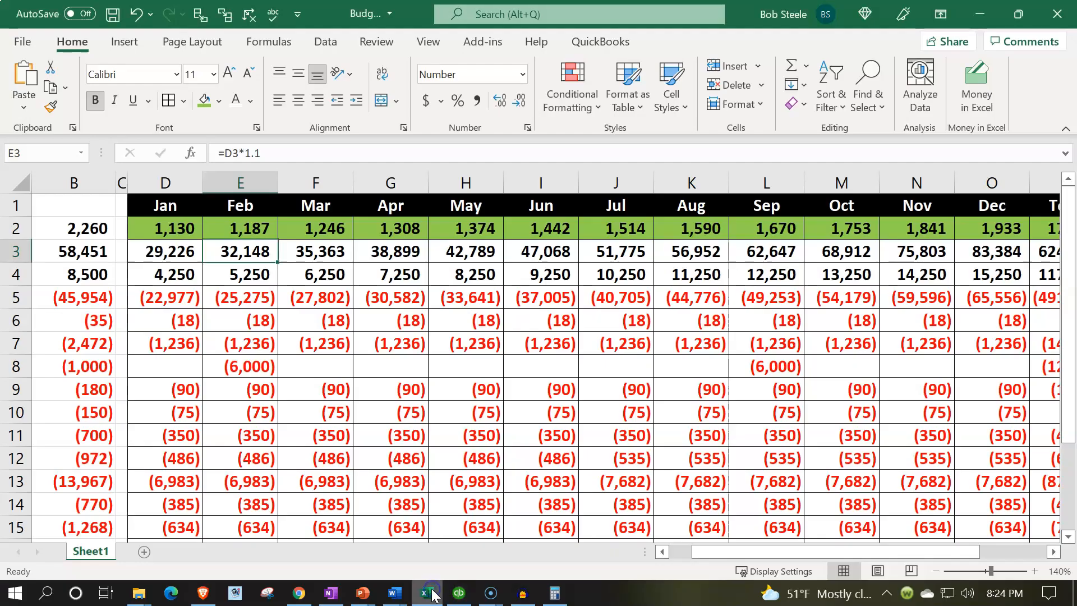
left_click(178, 228)
left_click_drag(169, 251, 793, 251)
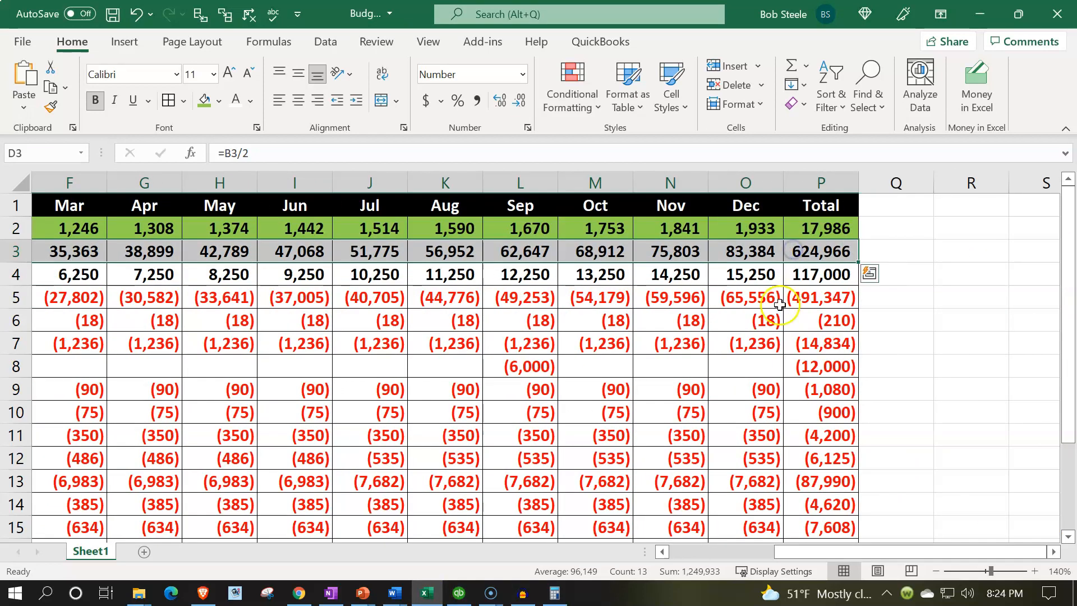
left_click(204, 100)
scroll(283, 221, "left", 5)
- Inspect the Service Revenue formulas in D4 and E4, then return to QuickBooks
left_click(412, 271)
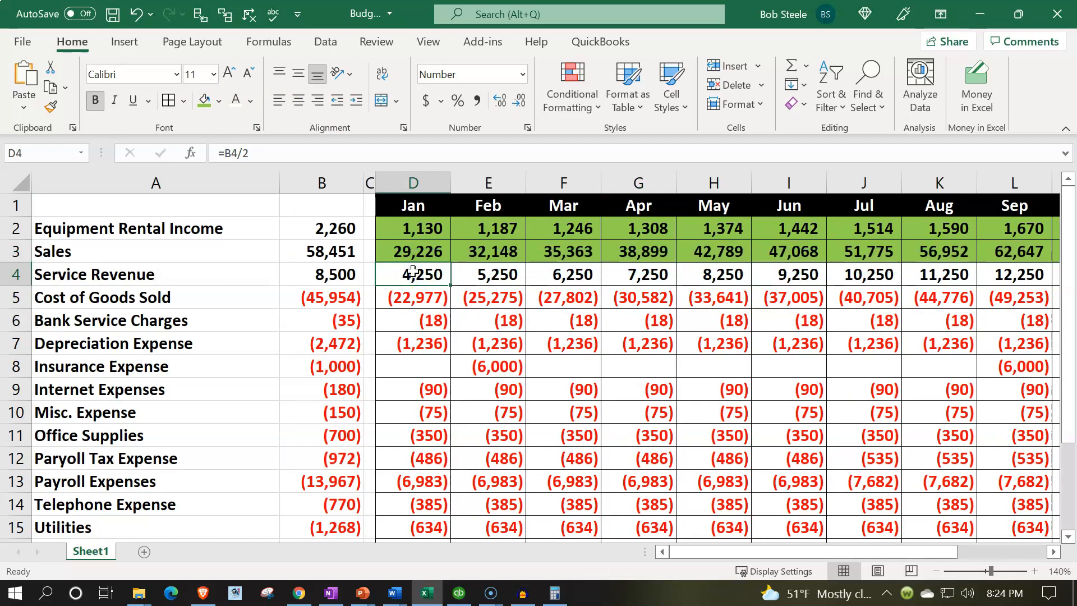
left_click(488, 270)
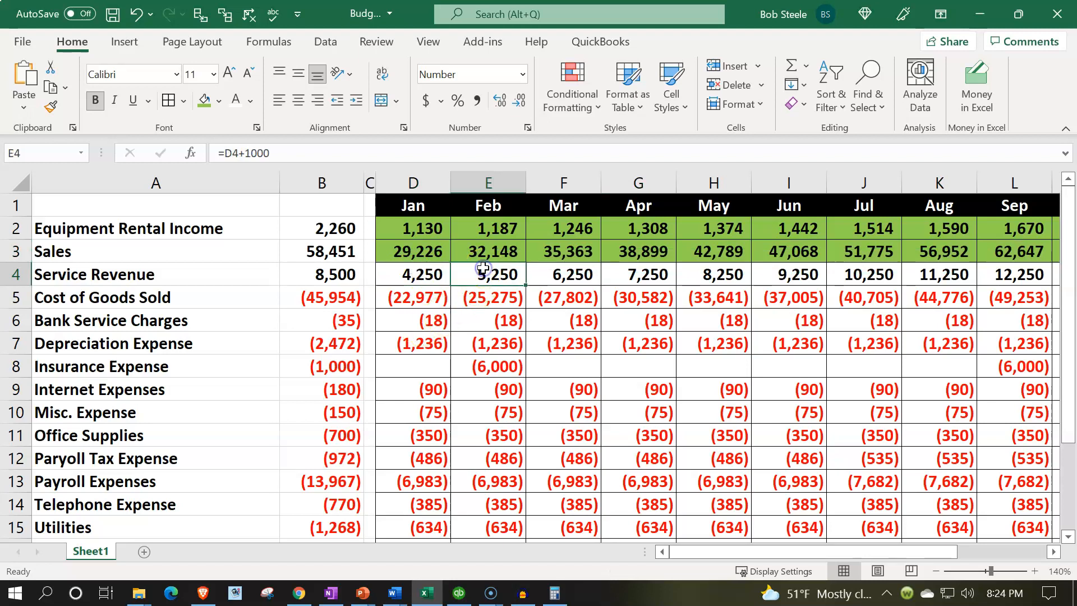
left_click(457, 596)
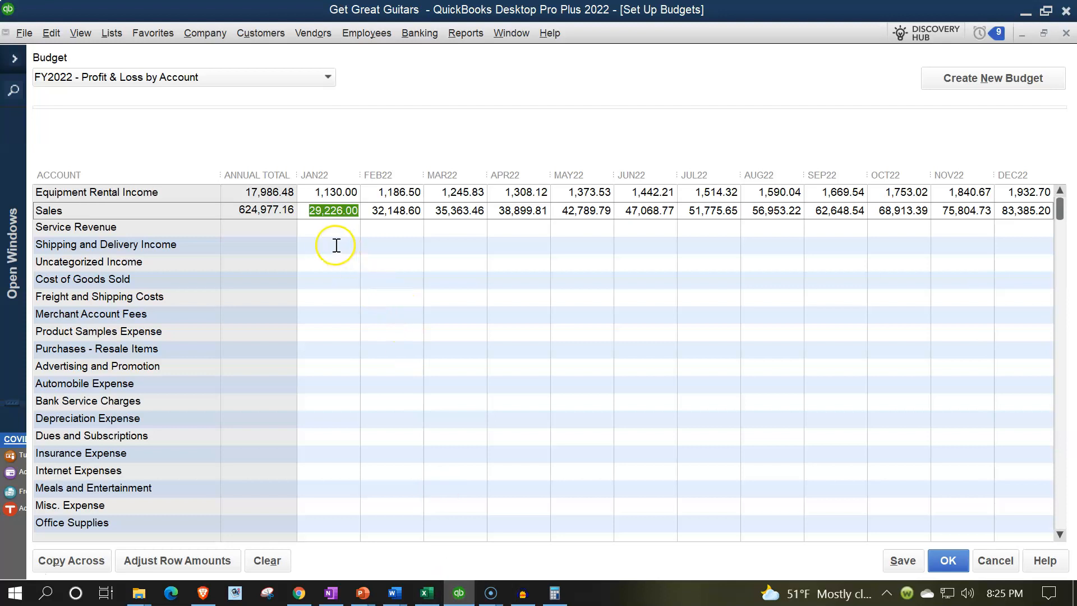
- Enter 4,250 as the Service Revenue budget for JAN22
left_click(331, 229)
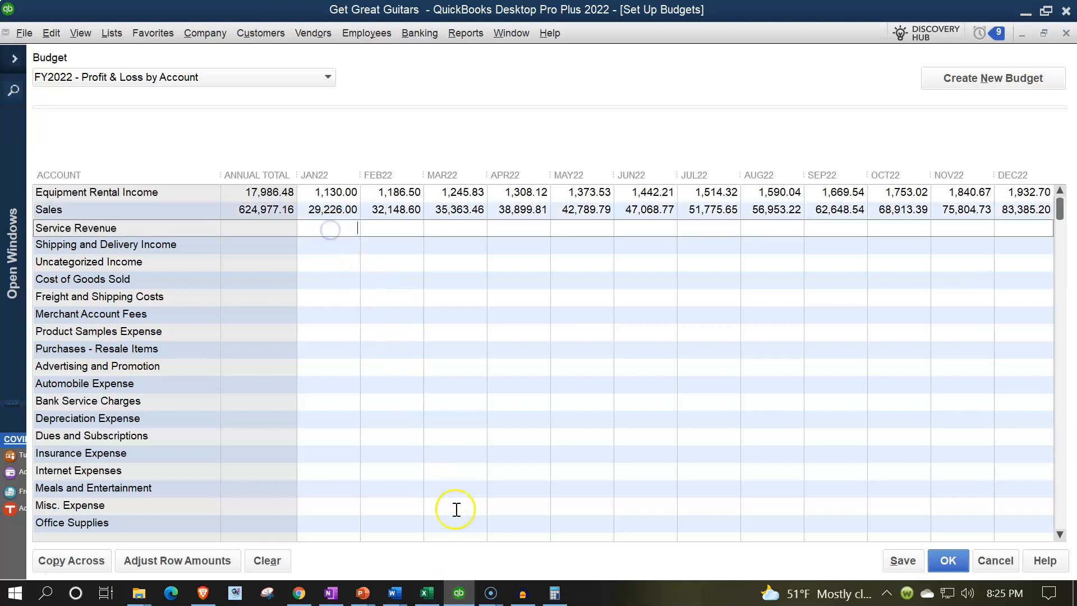
left_click(428, 594)
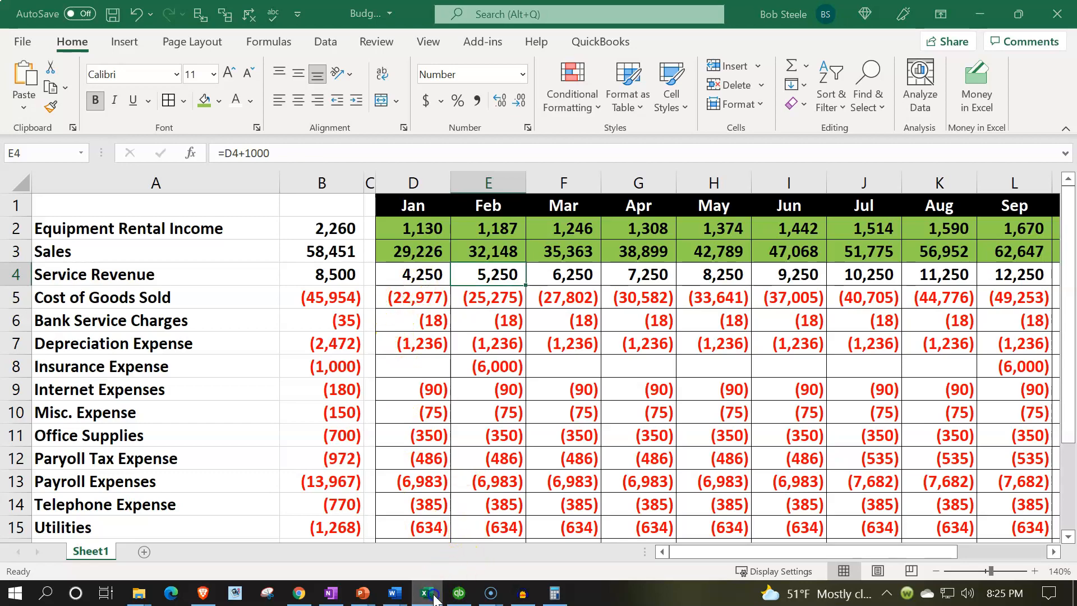
left_click(429, 595)
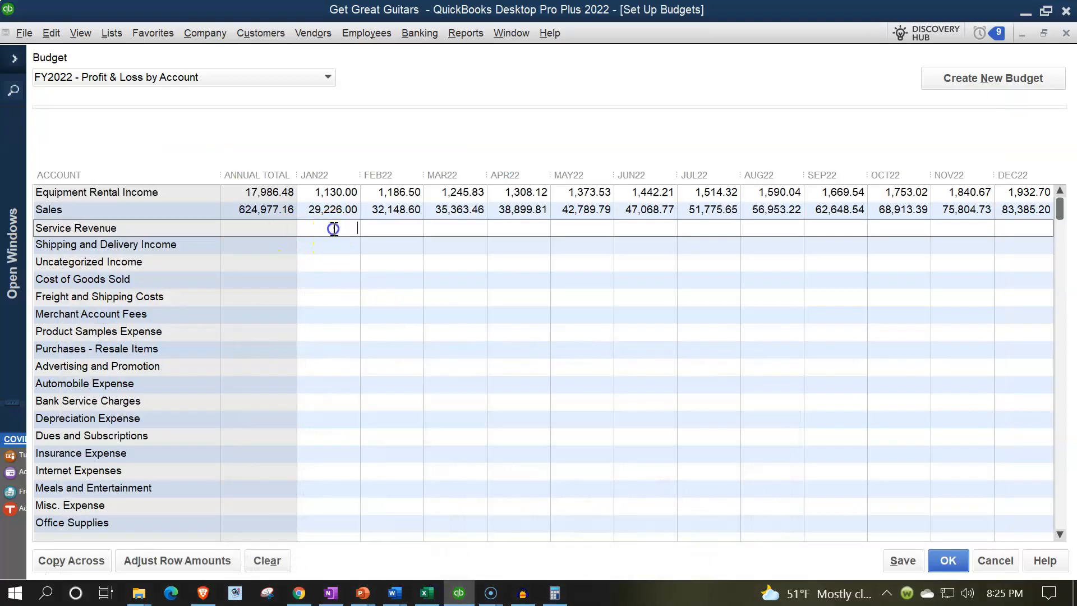
key("Tab")
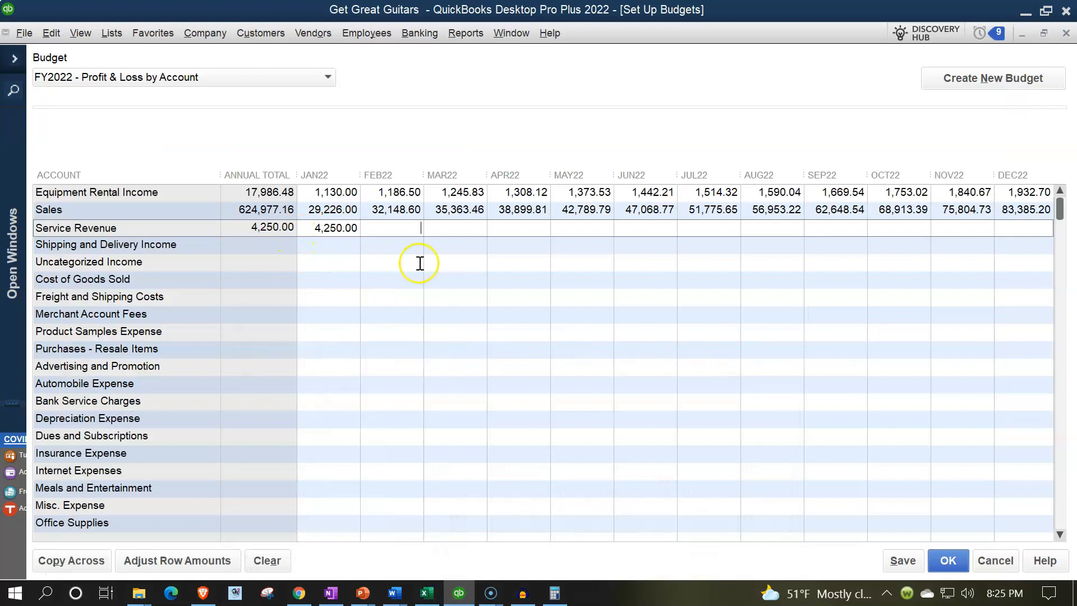
- Raise Service Revenue by 1,000 each month from JAN22 through Adjust Row Amounts
left_click(333, 231)
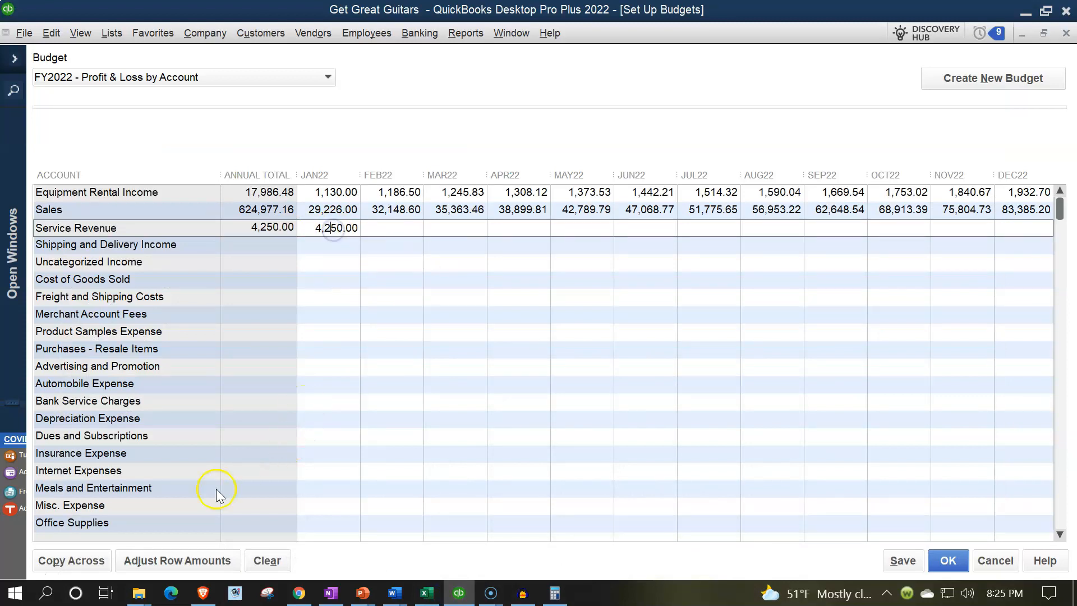
left_click(193, 559)
left_click(610, 282)
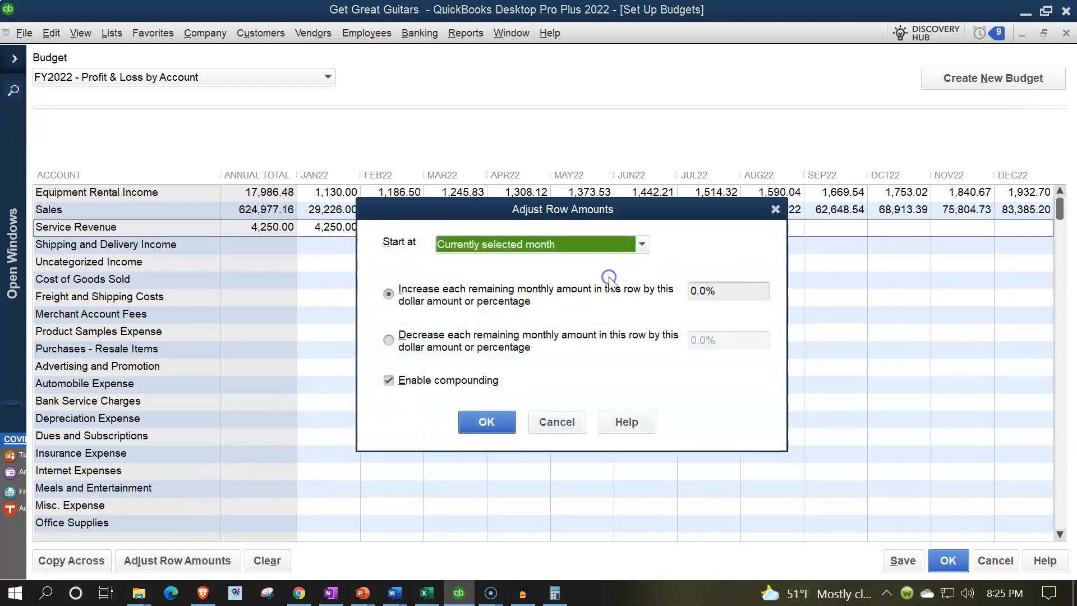
left_click(701, 290)
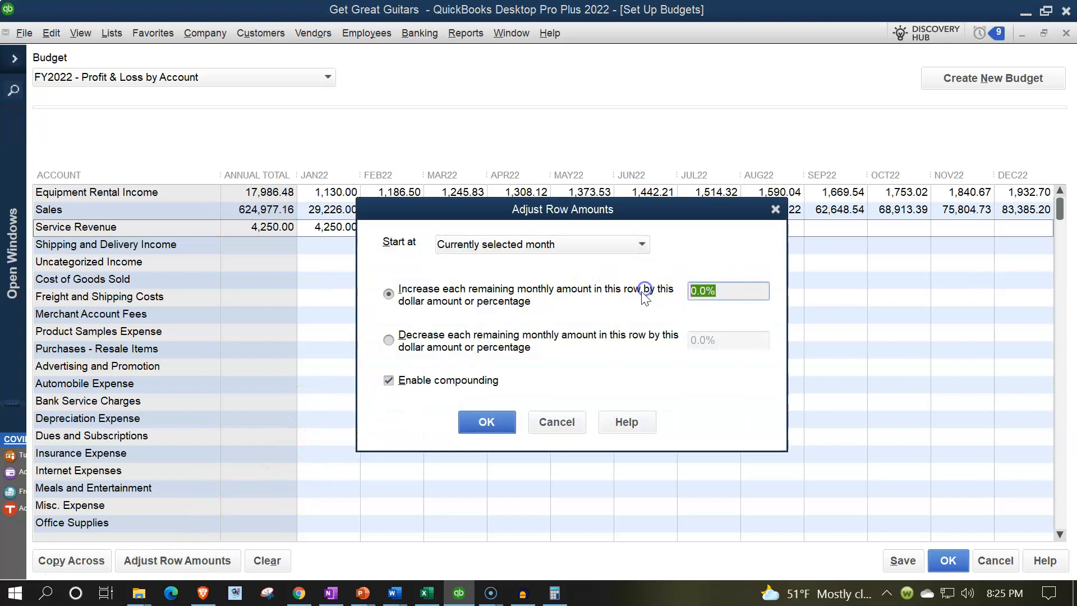
type("1000")
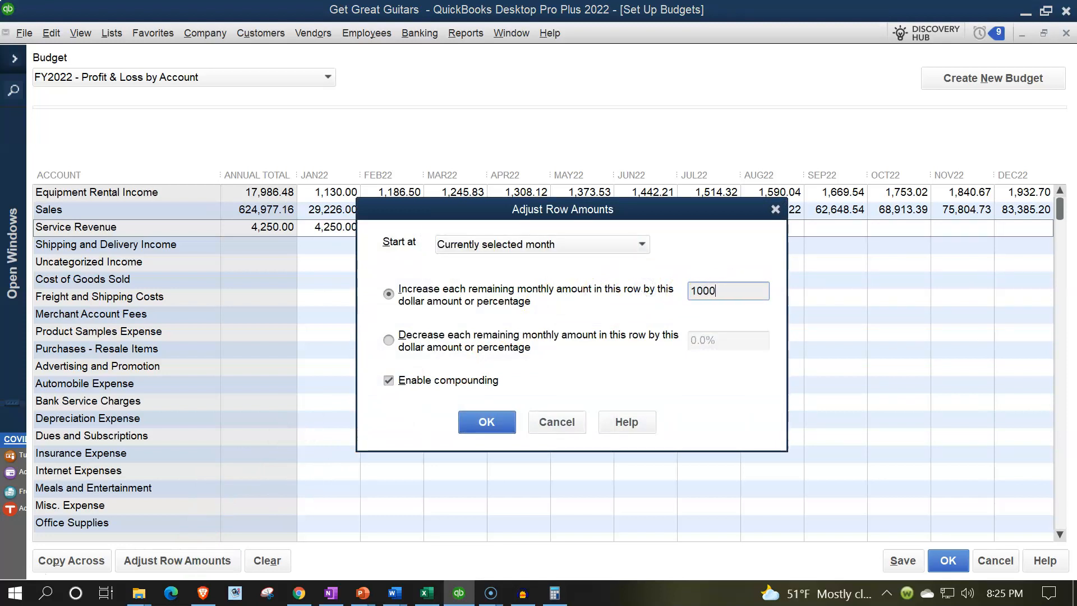
key("Tab")
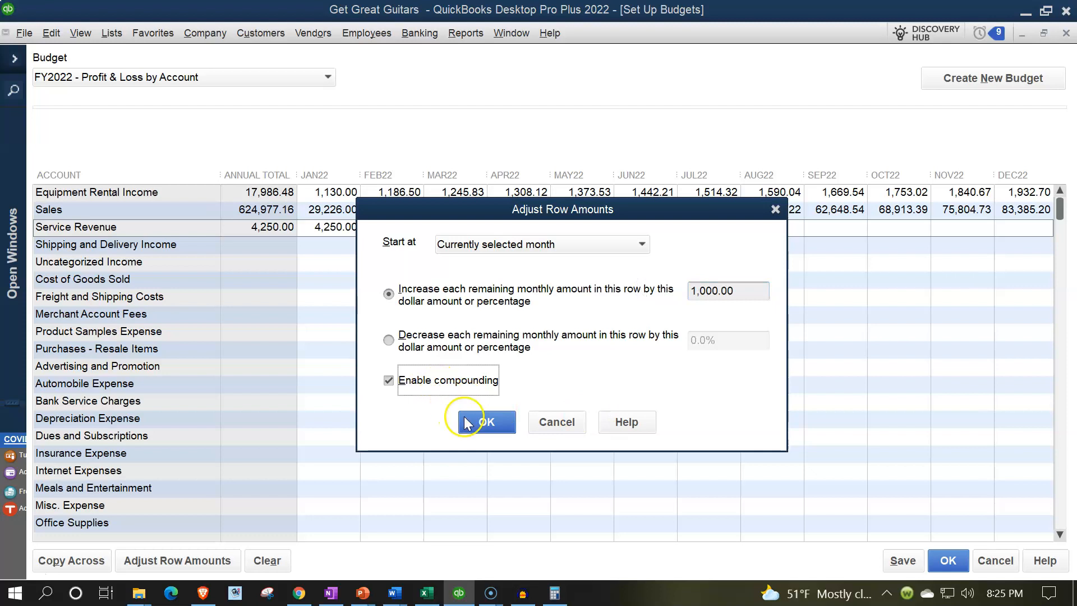
left_click(476, 424)
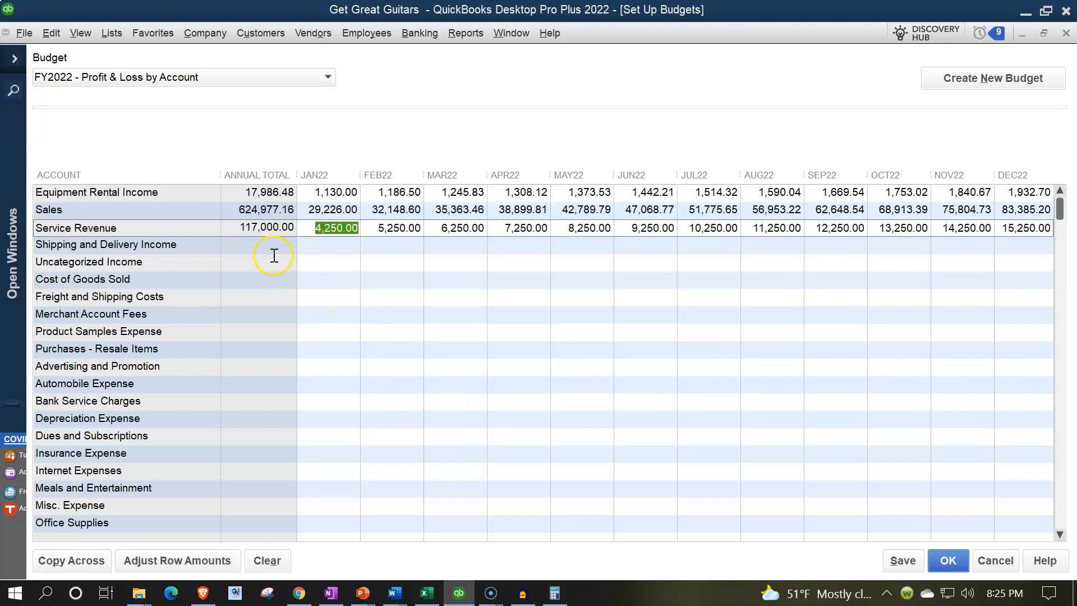
- Shade Excel's Service Revenue monthly figures D4:P4 green
left_click(426, 592)
mouse_move(421, 275)
left_mouse_down()
mouse_move(524, 289)
mouse_move(1045, 275)
mouse_move(961, 268)
left_mouse_up()
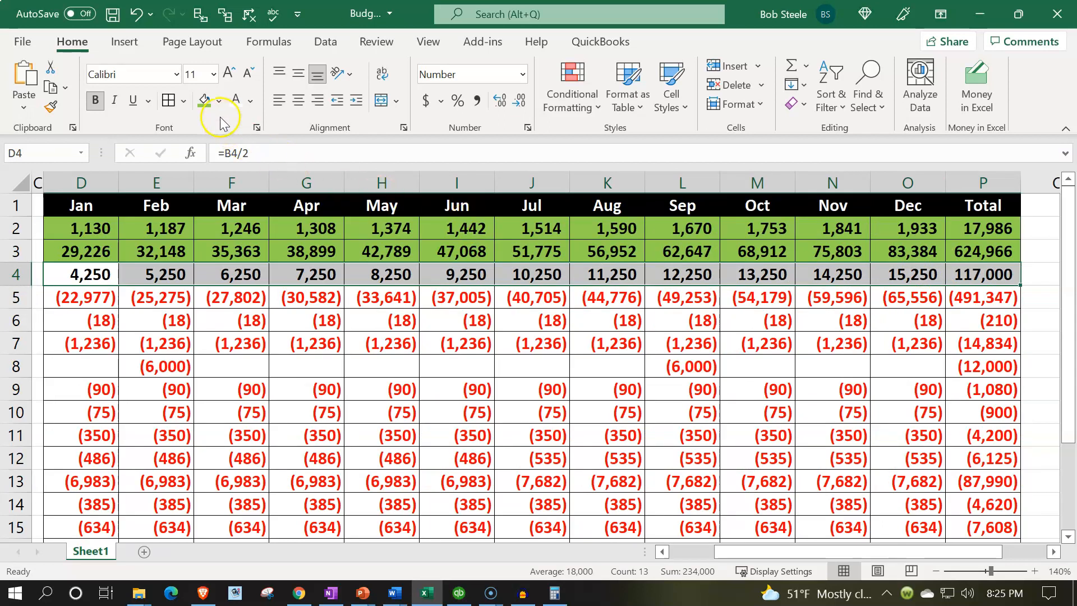
left_click(206, 102)
- Review the Cost of Goods Sold values in row 5, then select Cost of Goods Sold JAN22 in QuickBooks
left_click(650, 299)
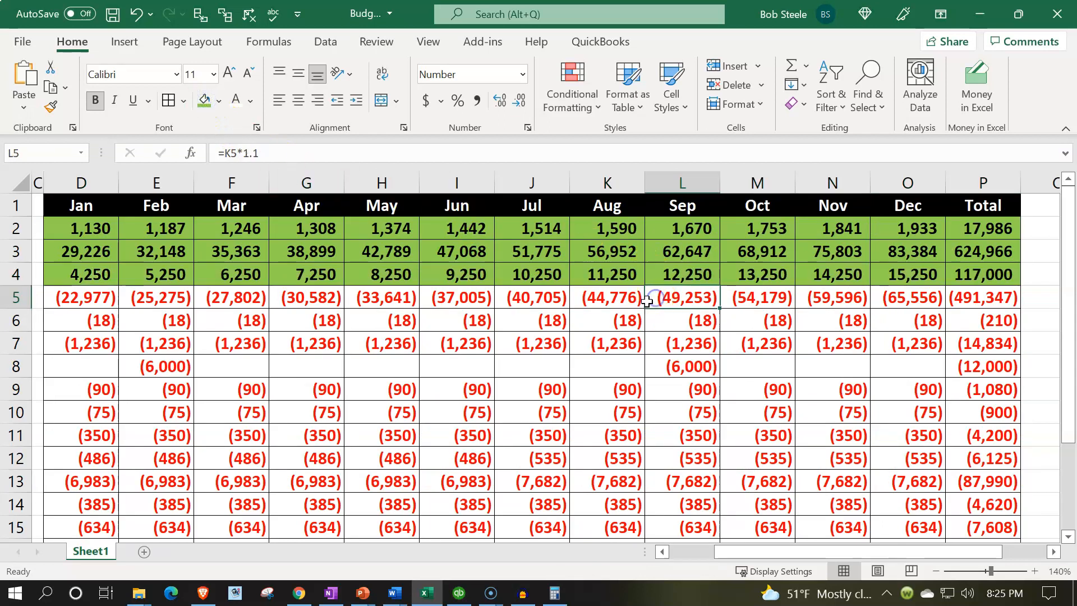
key("Left")
key("Home")
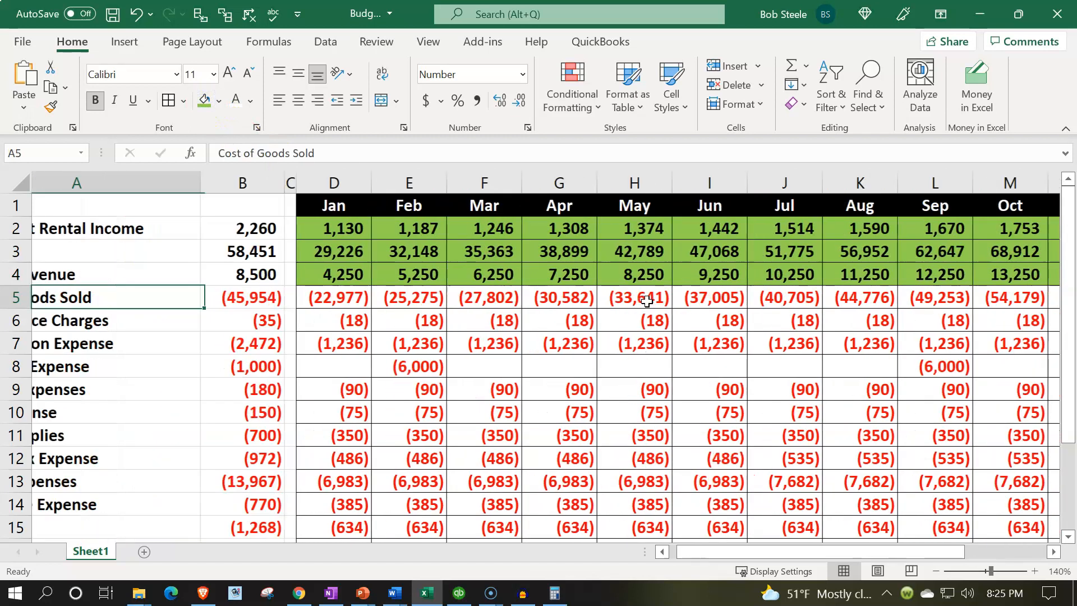
key("Right")
key("Right")
key("Right")
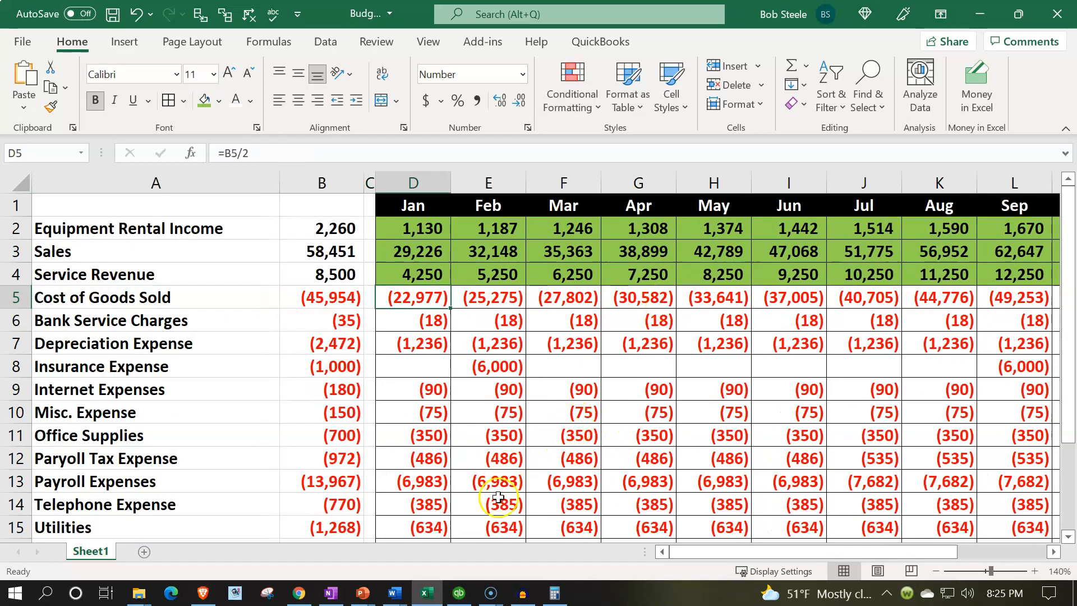
left_click(458, 593)
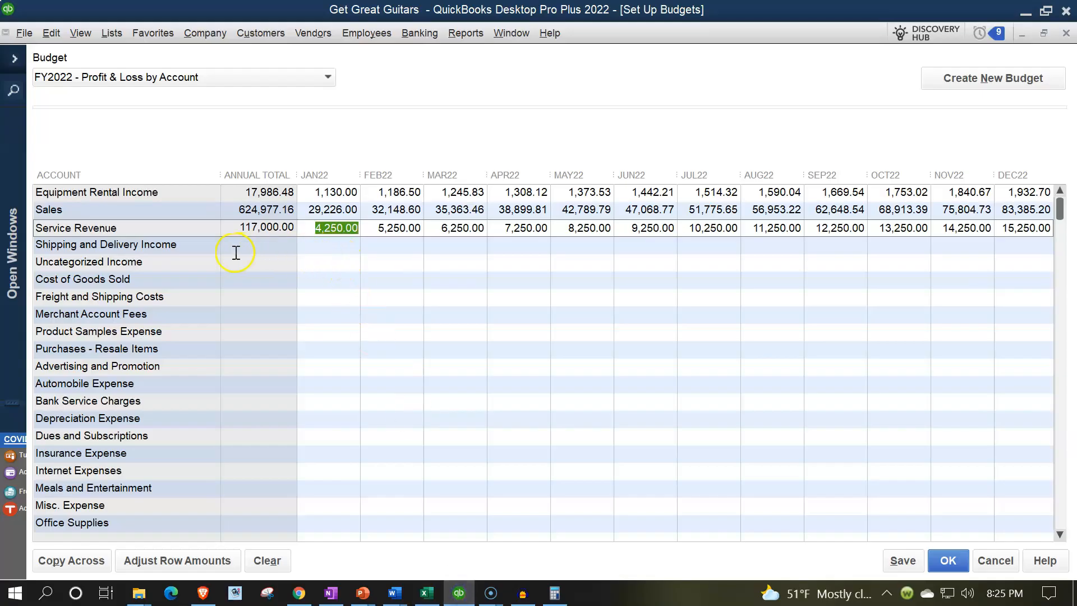
left_click(322, 278)
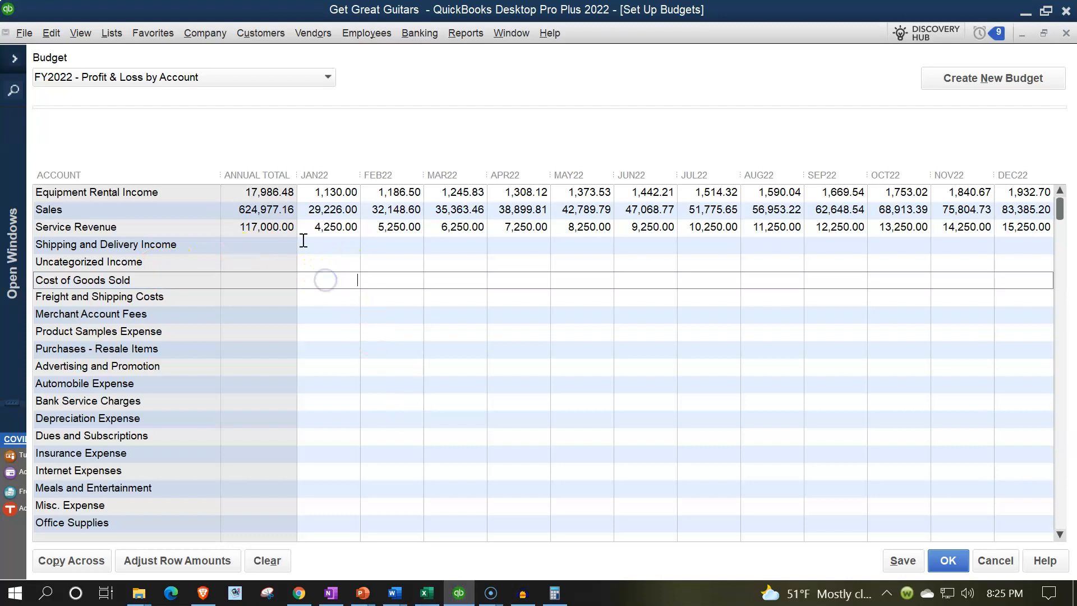
- Enter 22,977 for Cost of Goods Sold JAN22 and compound it 10% monthly from there
key("Tab")
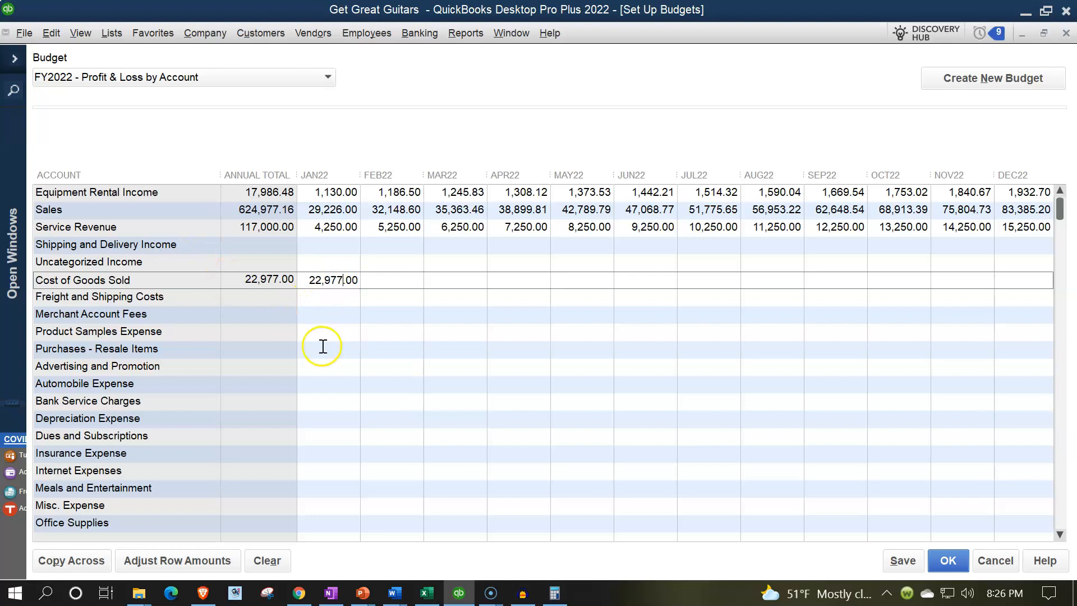
left_click(209, 563)
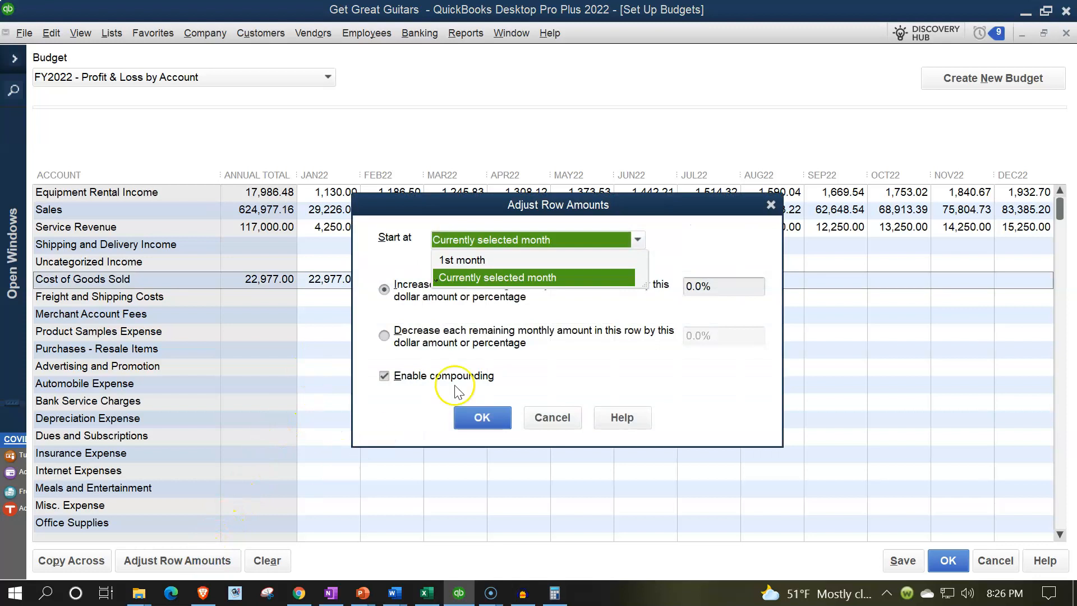
left_click(538, 276)
left_click(697, 289)
key("BackSpace")
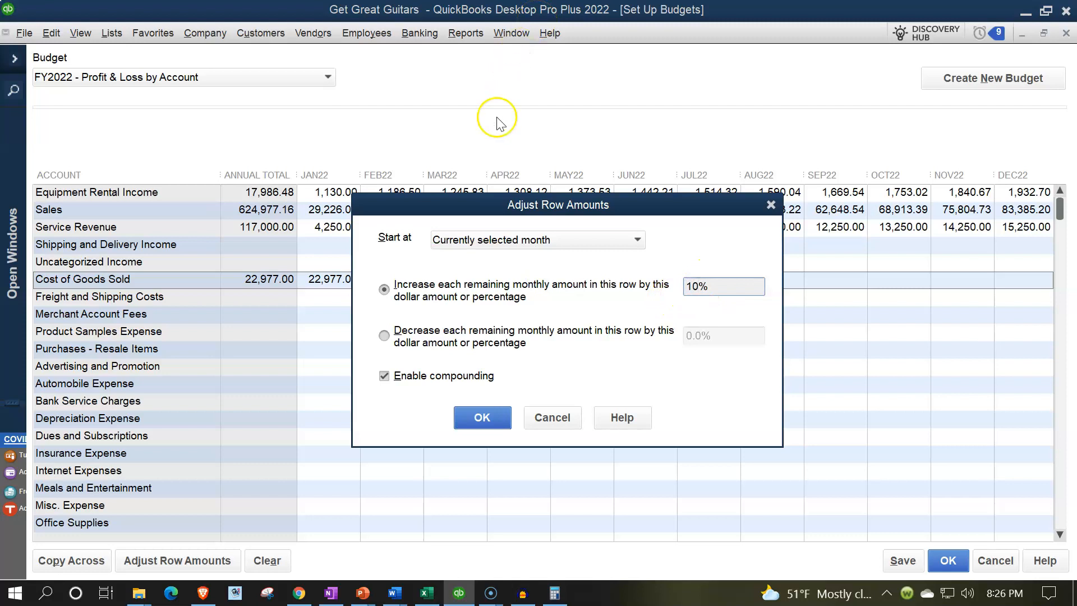
left_click(489, 415)
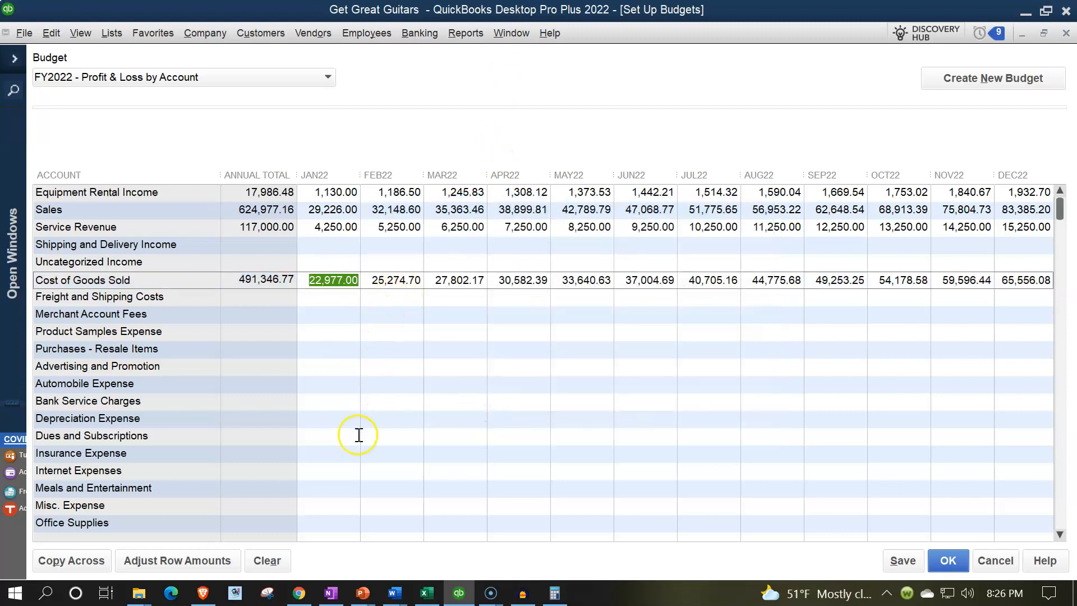
- Shade Excel's Cost of Goods Sold row D5:P5 green, then select Bank Service Charges in QuickBooks
left_click(427, 592)
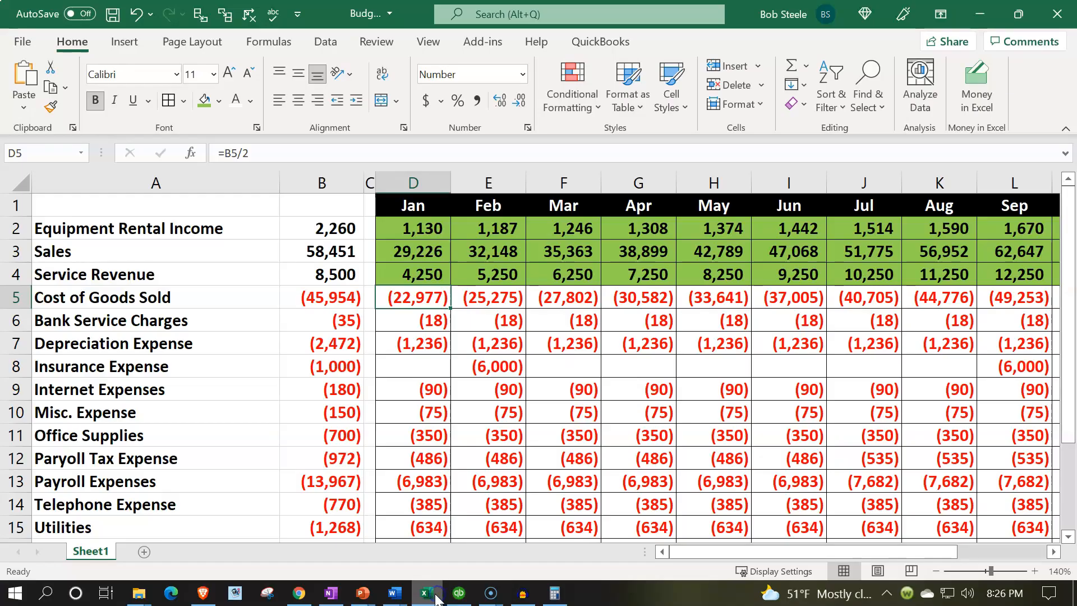
left_click_drag(441, 297, 866, 299)
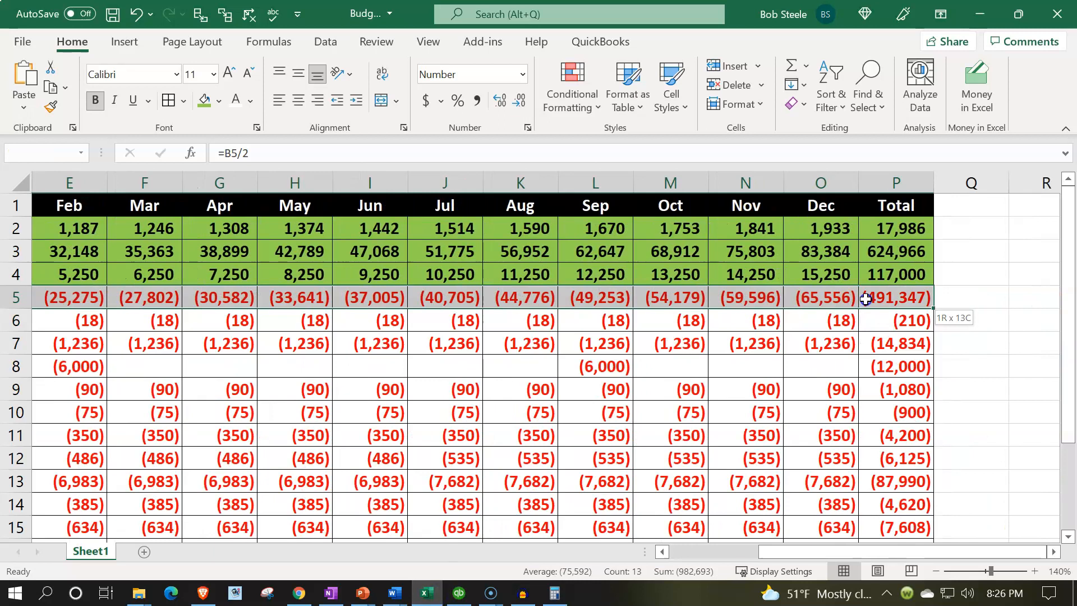
left_click(203, 101)
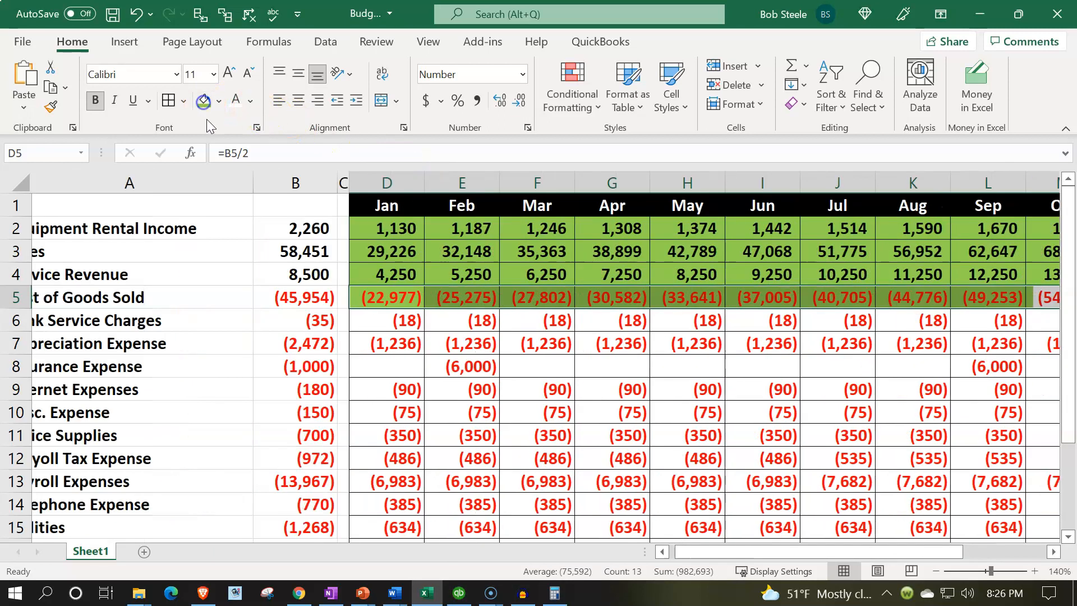
left_click(415, 318)
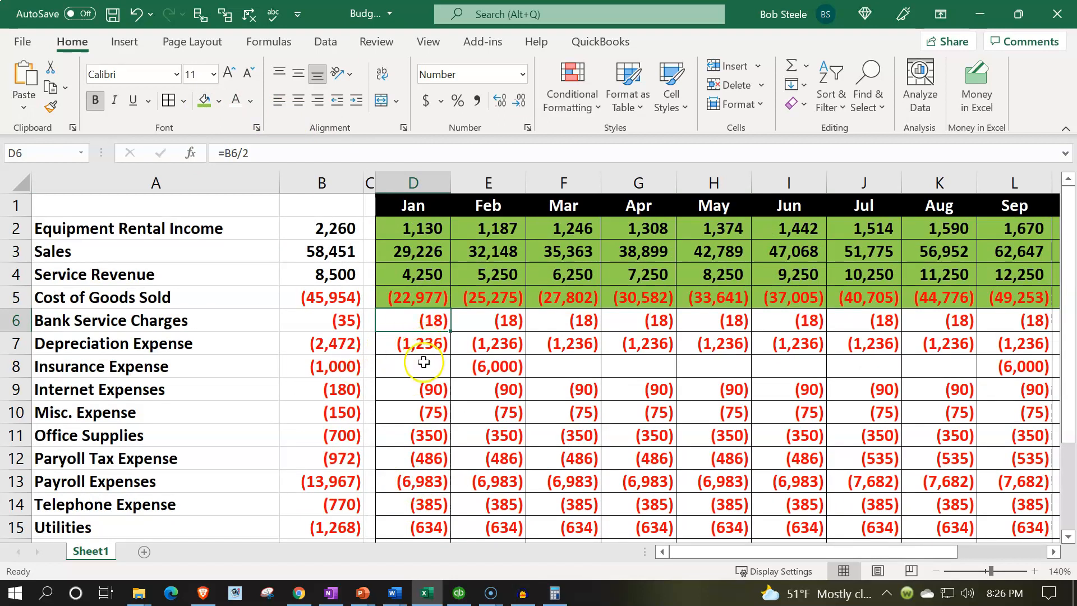
left_click(459, 593)
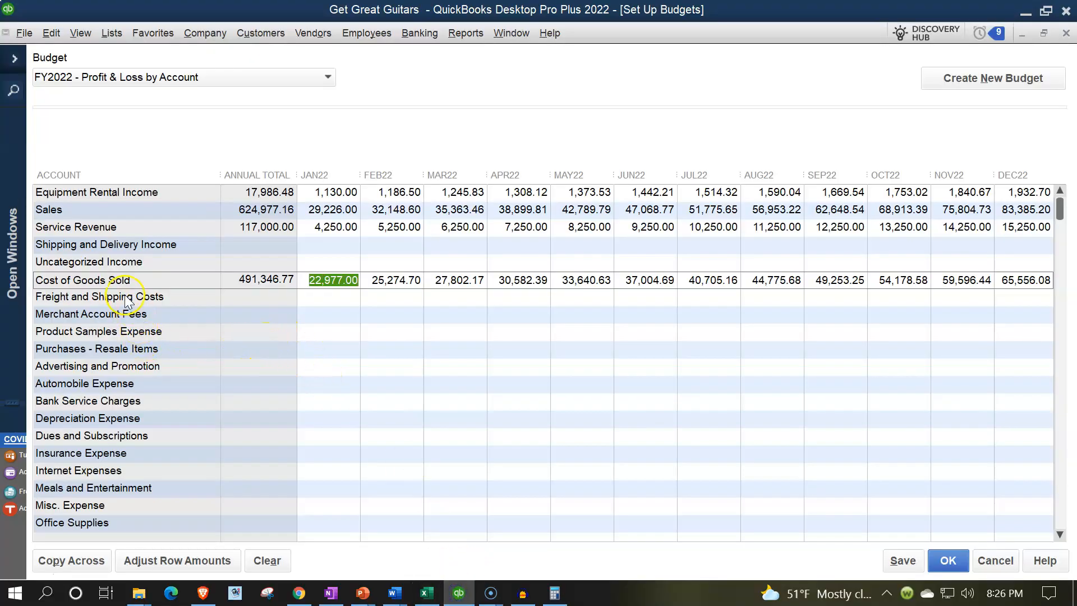
left_click(320, 398)
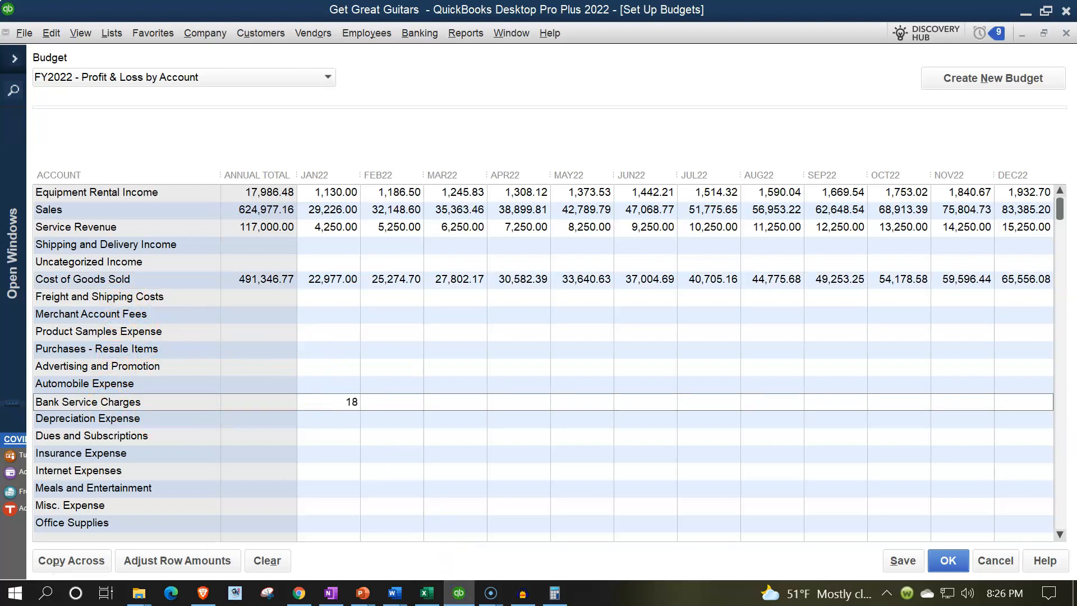
- Copy 18.00 across all months of Bank Service Charges and shade Excel row D6:P6 green
left_click(90, 560)
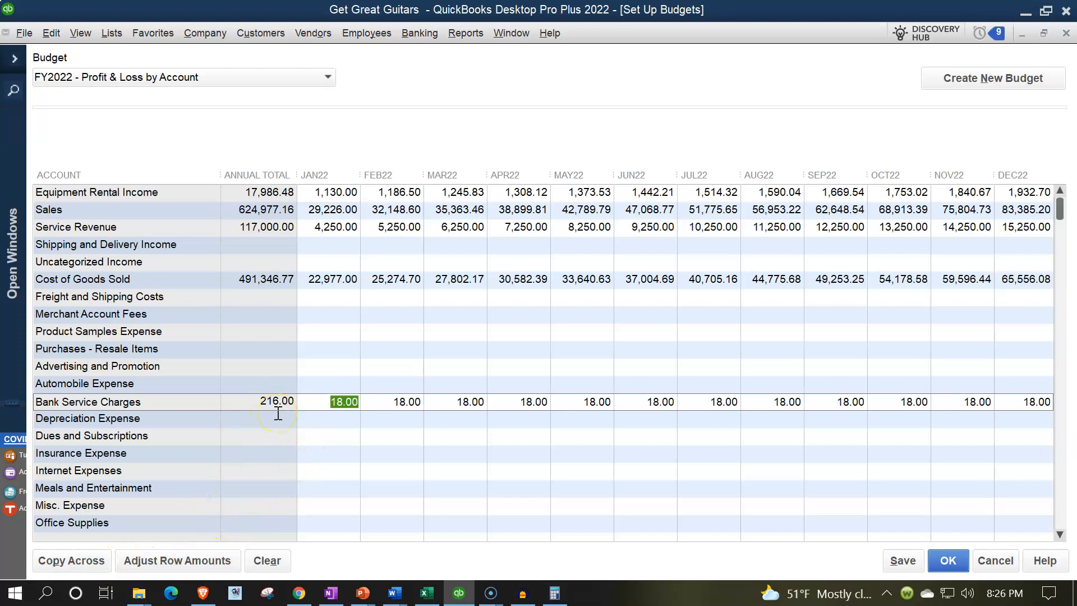
left_click(427, 593)
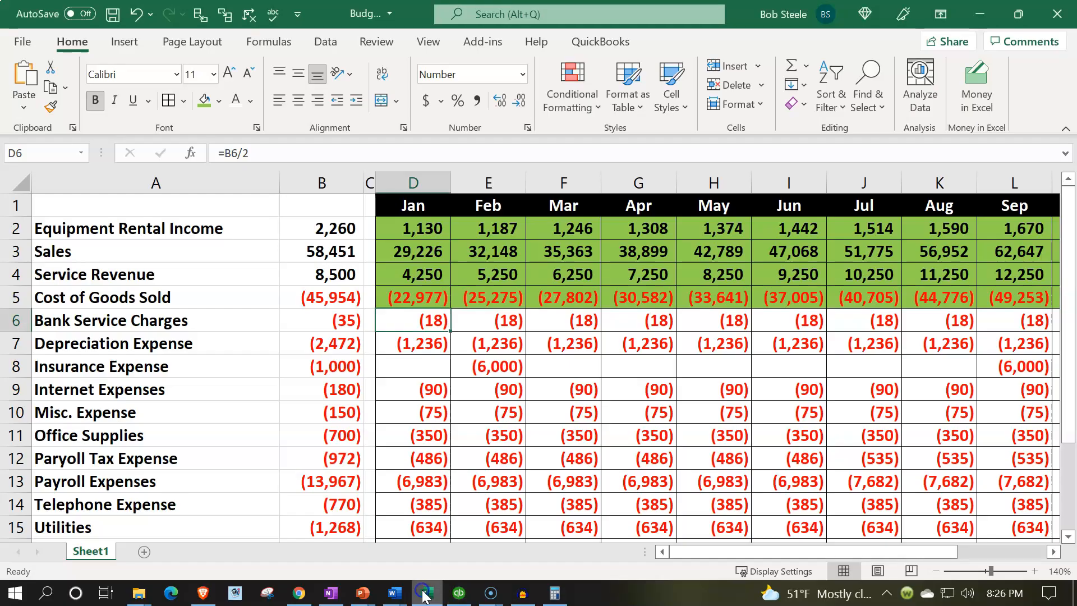
left_click_drag(415, 320, 893, 328)
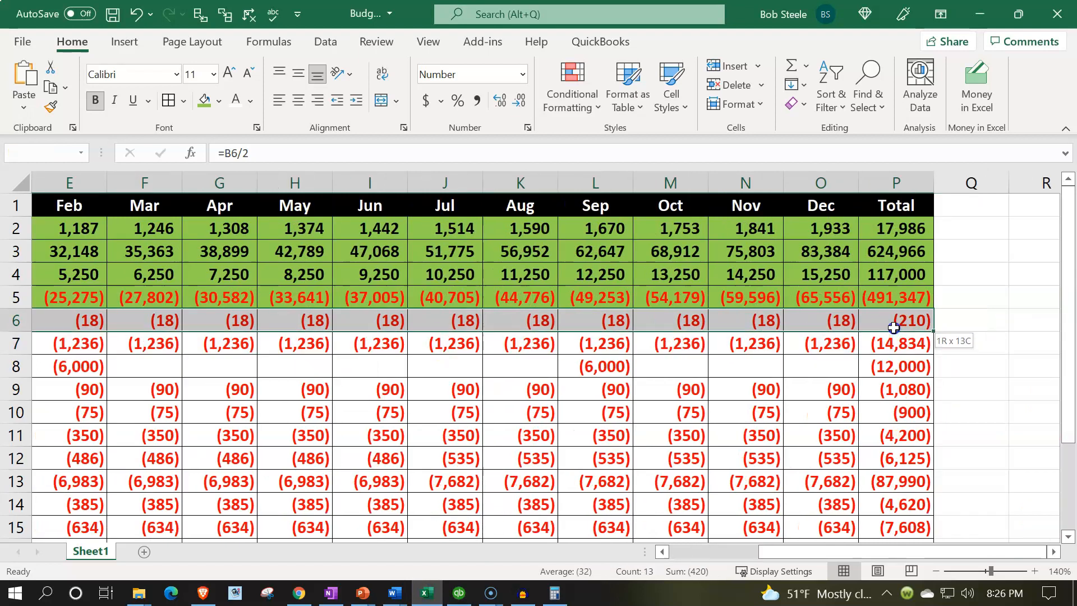
left_click(205, 101)
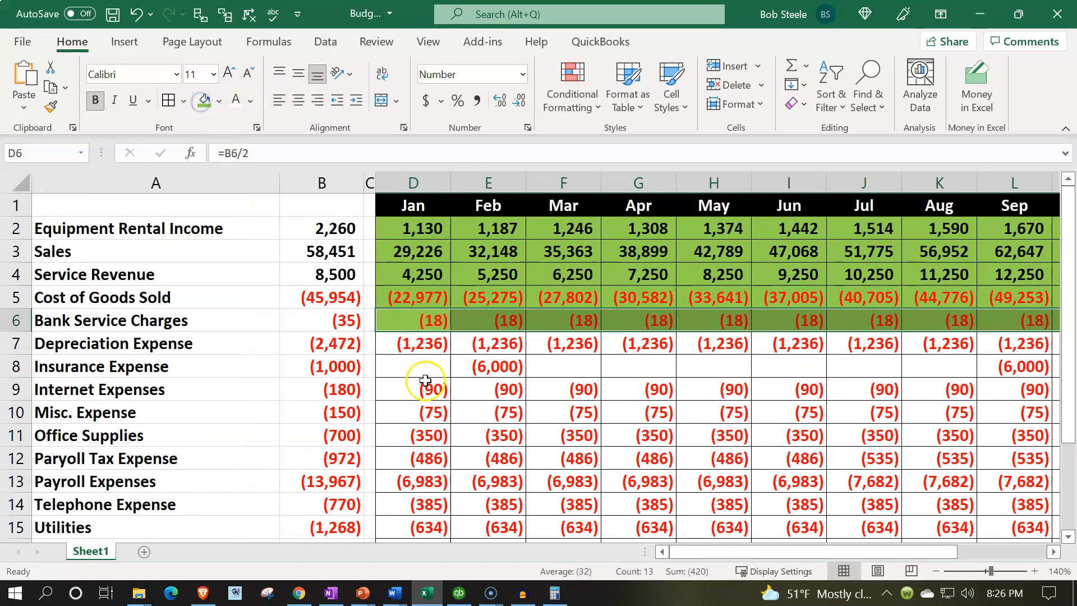
left_click(417, 324)
- Switch back and forth between the QuickBooks budget and the Excel budget sheet
left_click(457, 593)
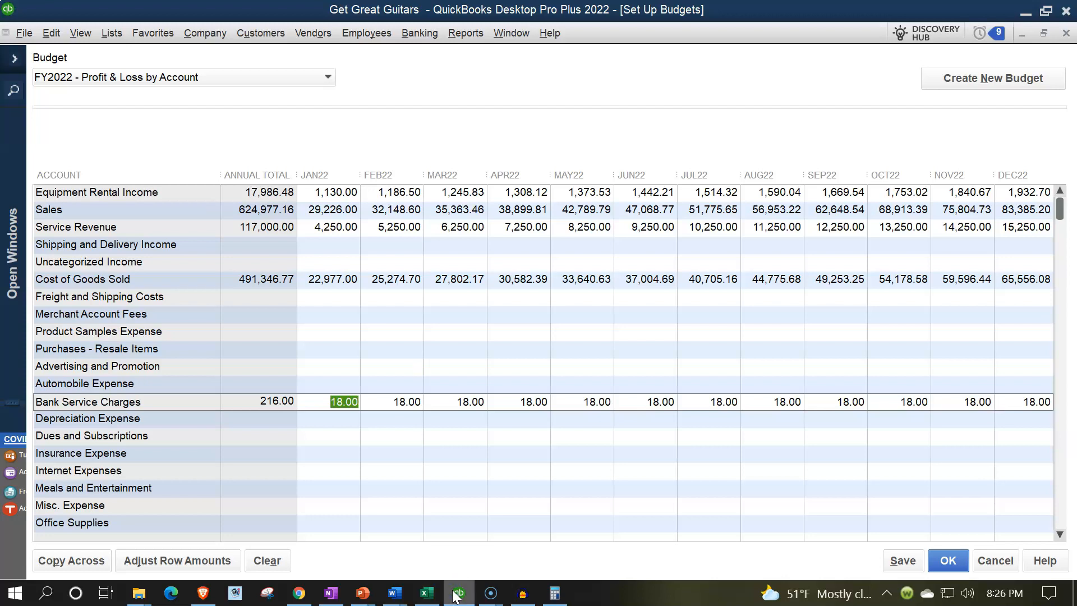
left_click(457, 593)
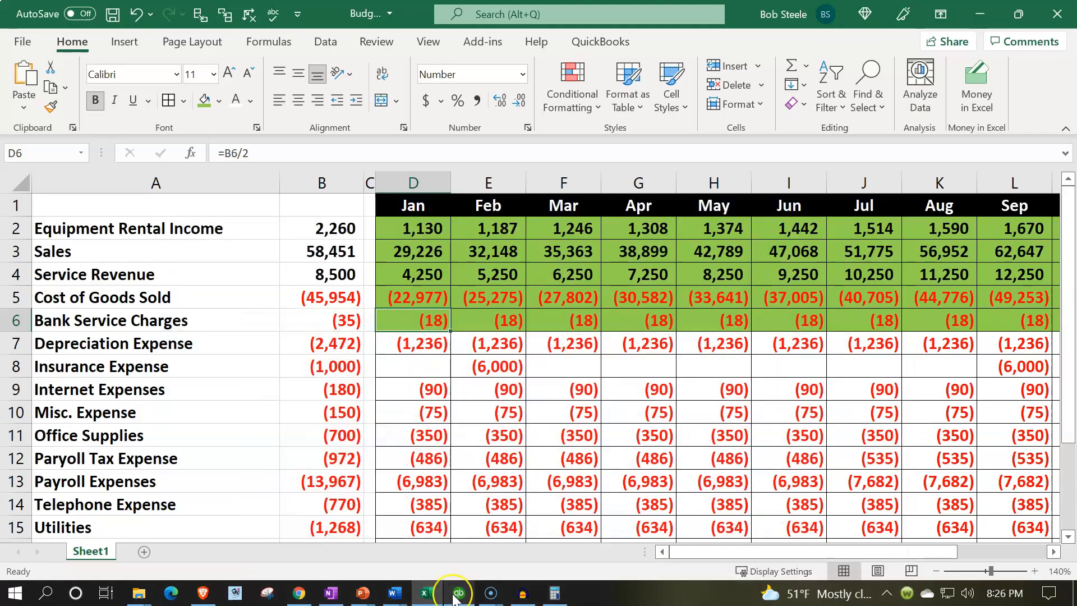
left_click(455, 595)
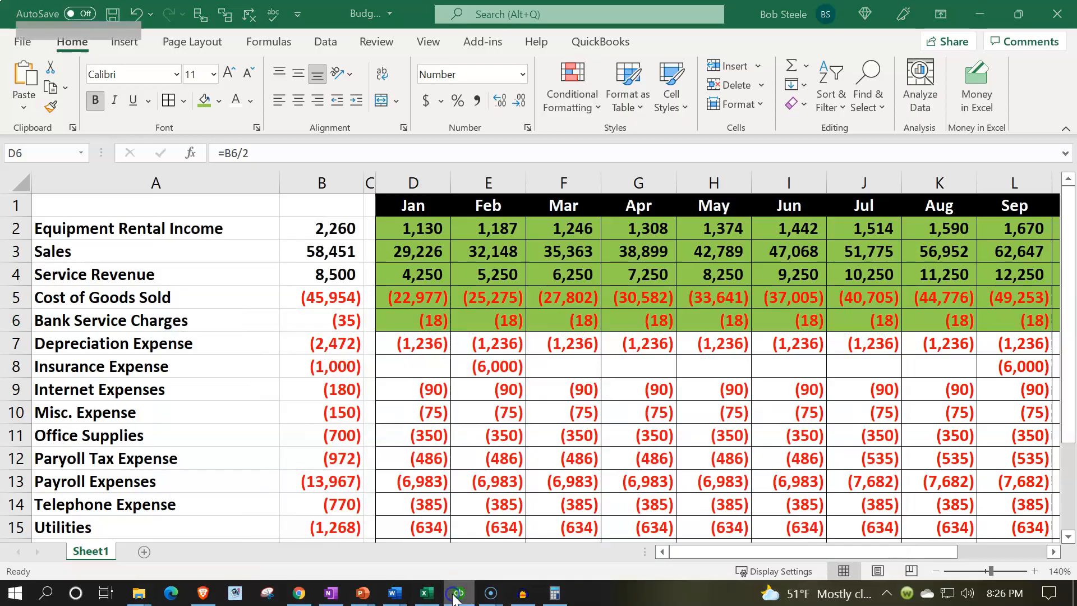
left_click(455, 596)
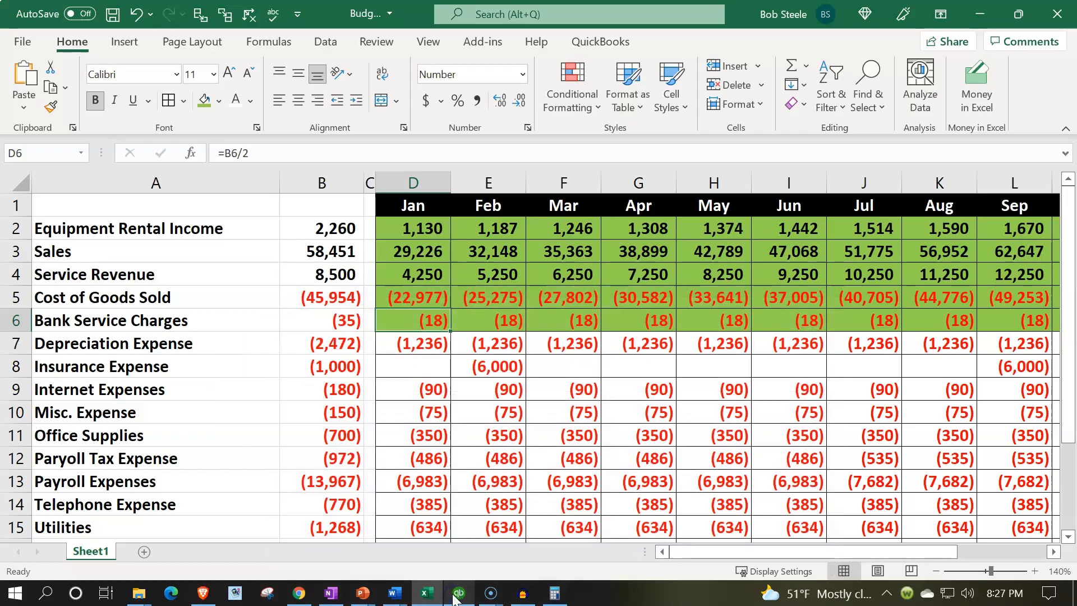
left_click(455, 597)
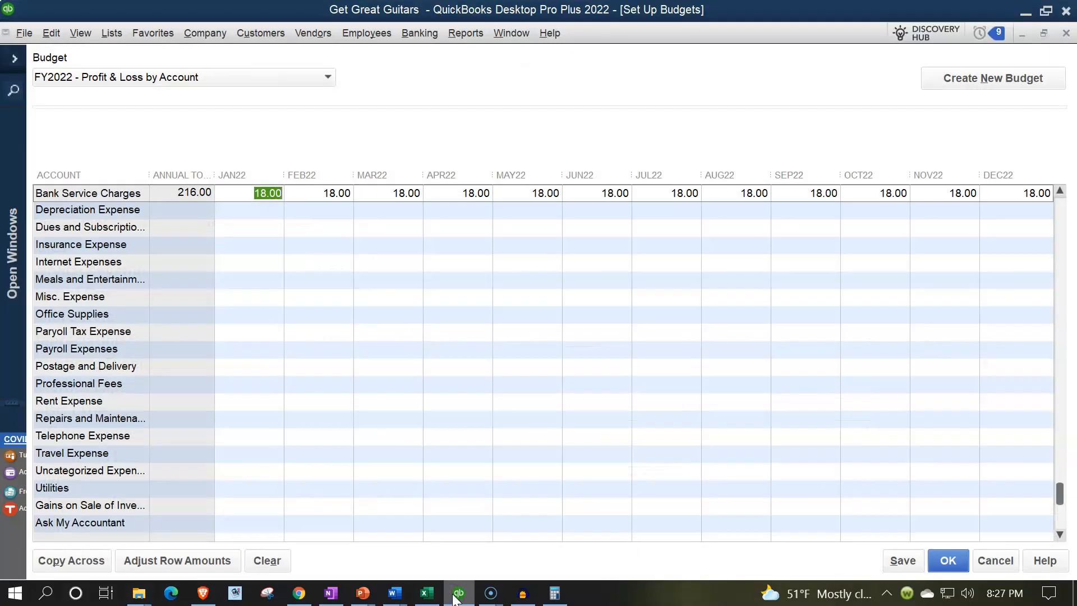
left_click(427, 593)
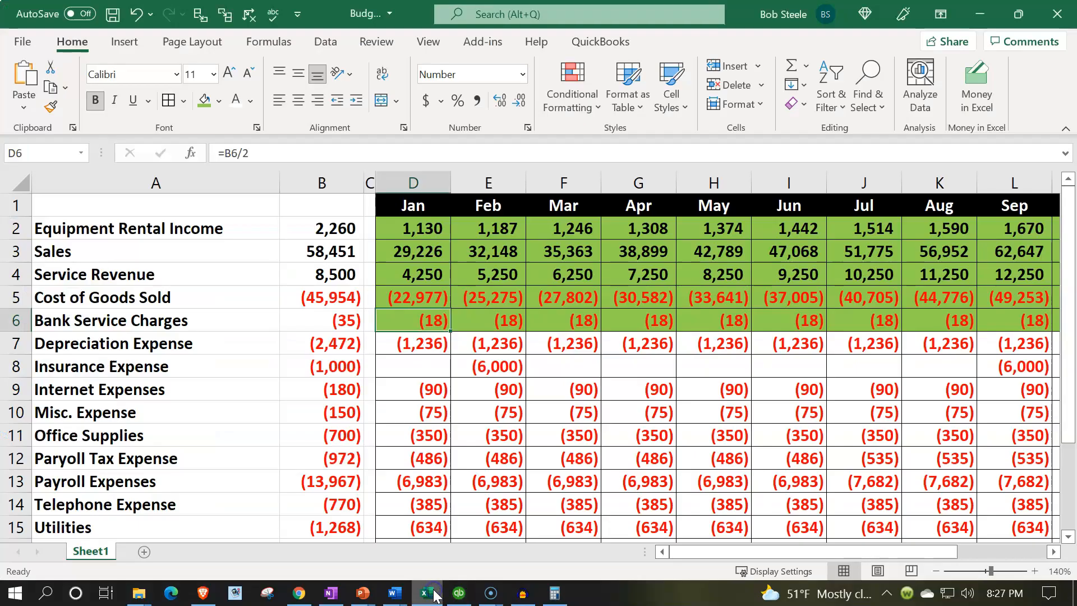
- Budget 1,236.00 for Depreciation Expense in JAN22 and copy it across every month
left_click(417, 341)
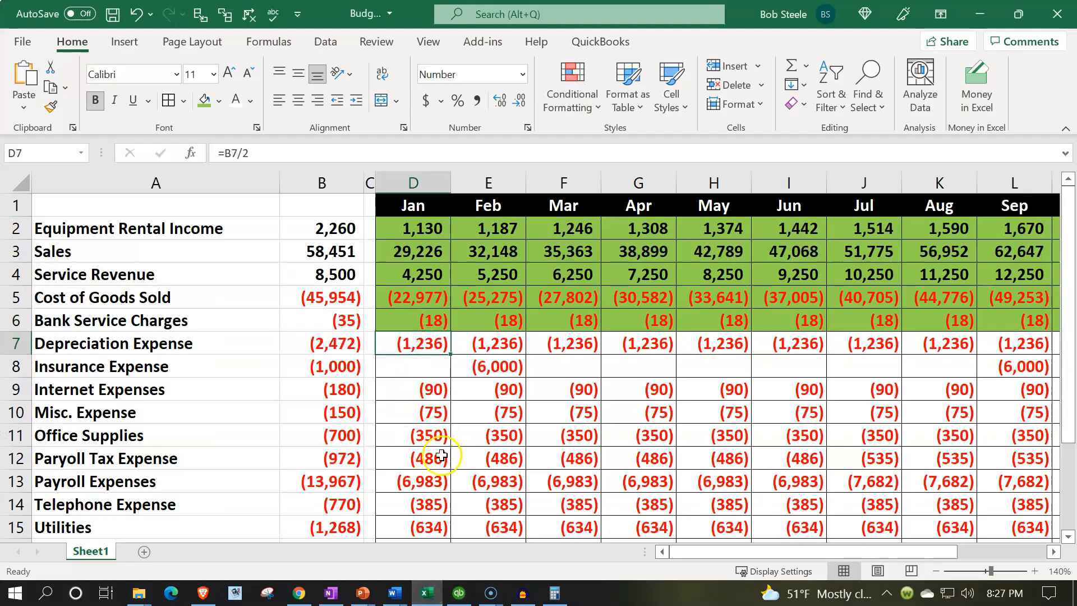
left_click(423, 595)
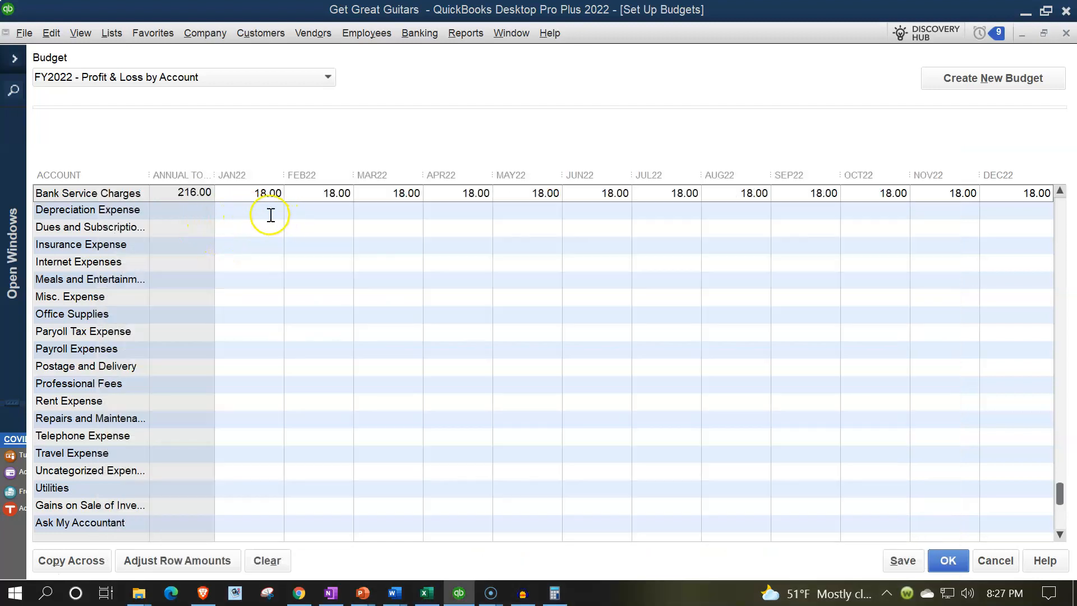
left_click(253, 211)
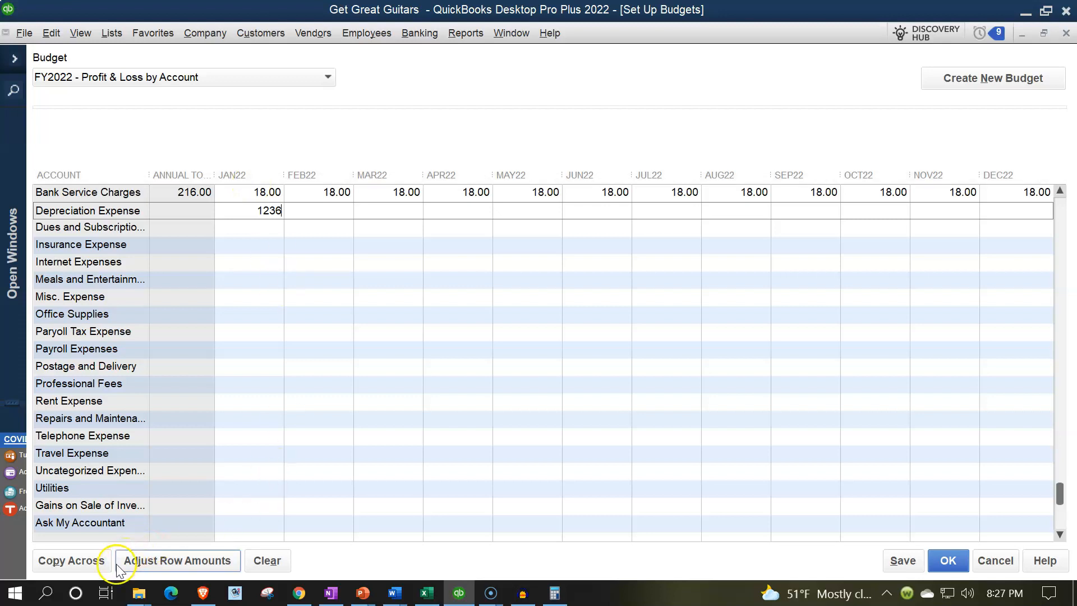
left_click(91, 561)
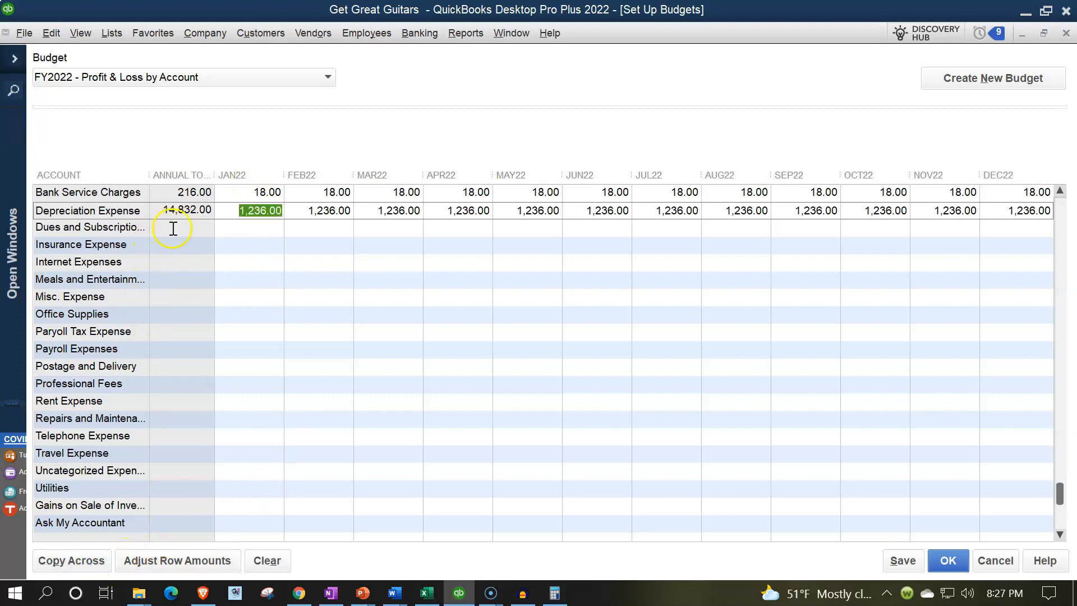
- Shade Excel's Depreciation Expense row D7:P7 green from the right-click mini toolbar
left_click(427, 593)
left_click_drag(434, 348, 812, 345)
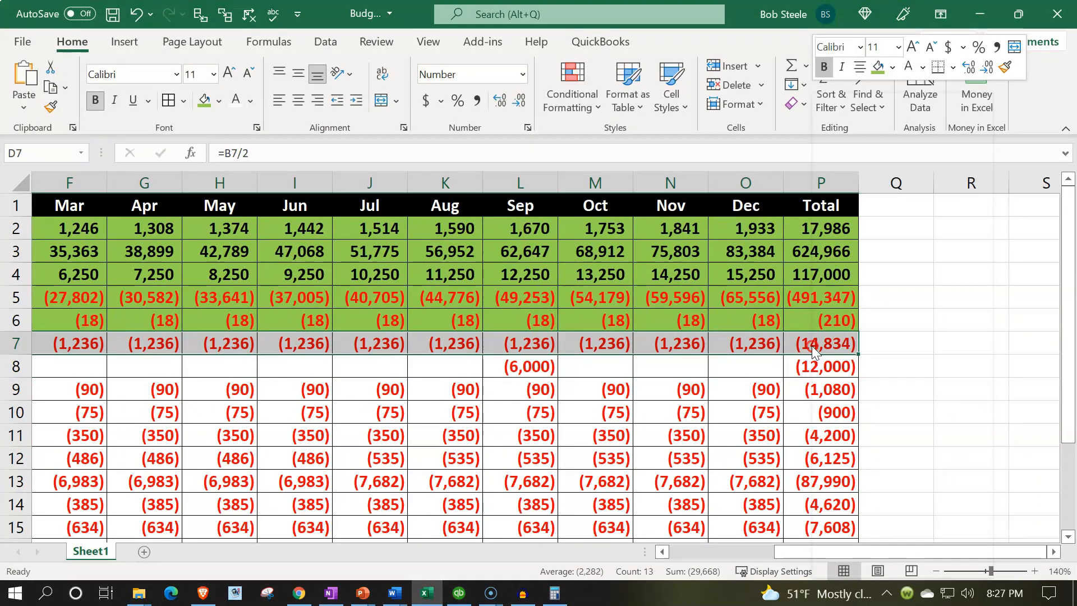
right_click(812, 345)
left_click(879, 67)
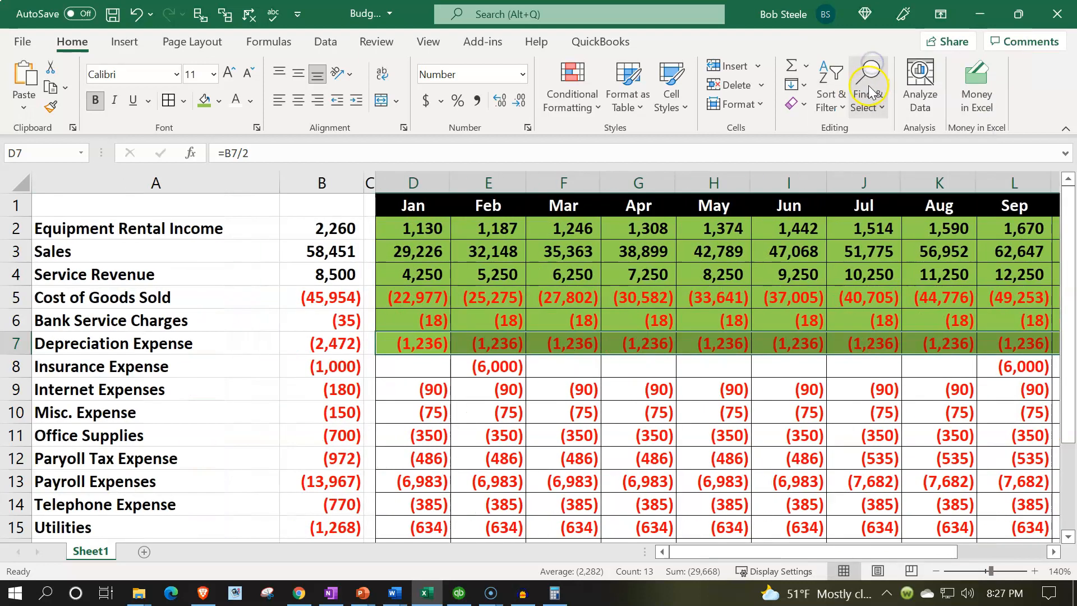
left_click(422, 372)
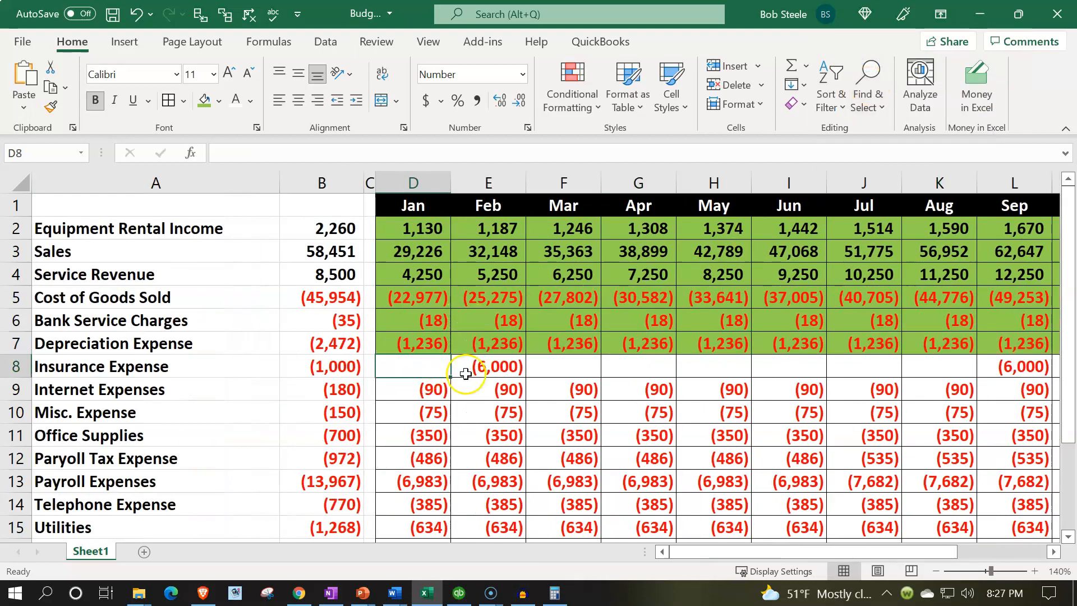
left_click(461, 594)
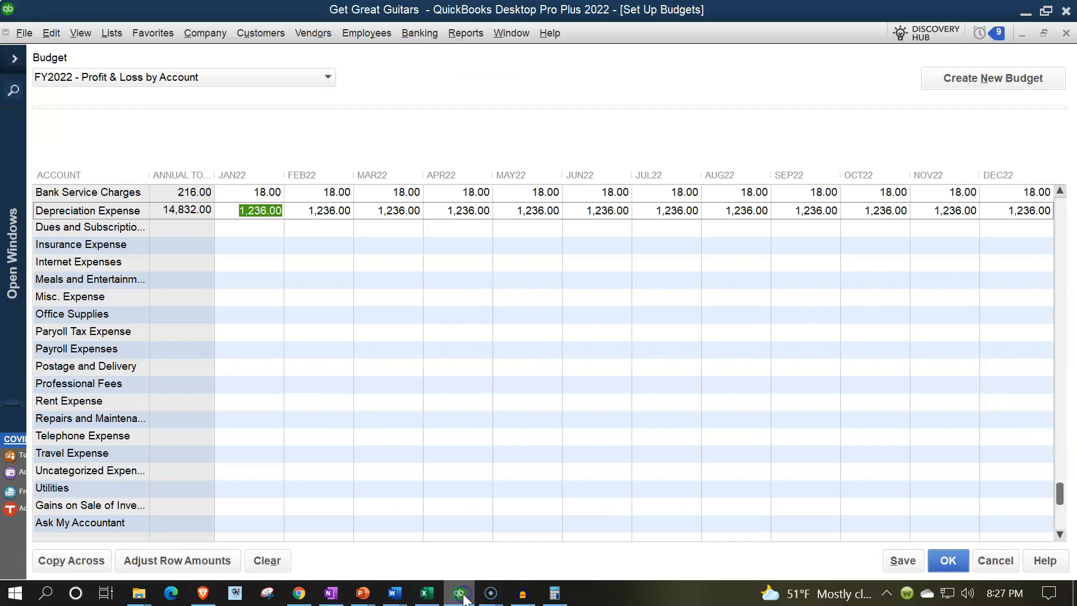
- Enter 6,000 as the Insurance Expense budget for FEB22
left_click(259, 228)
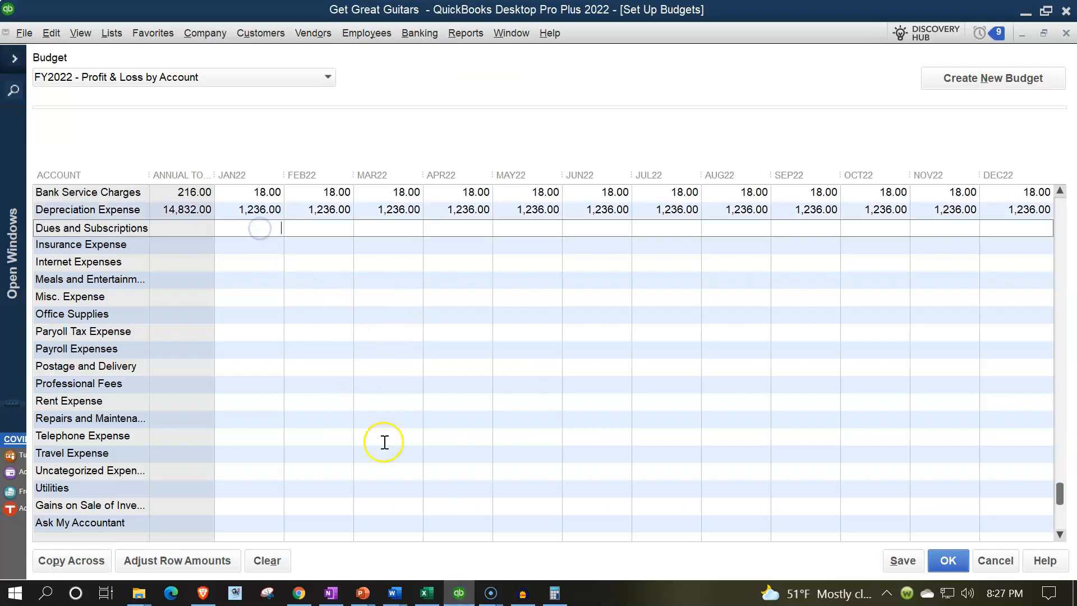
left_click(429, 595)
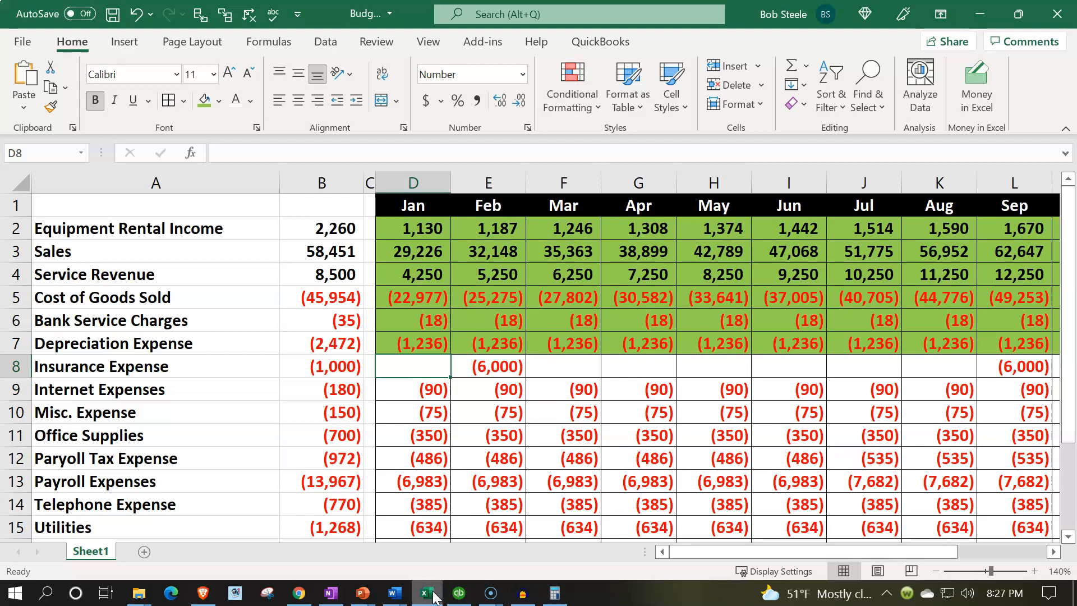
left_click(428, 593)
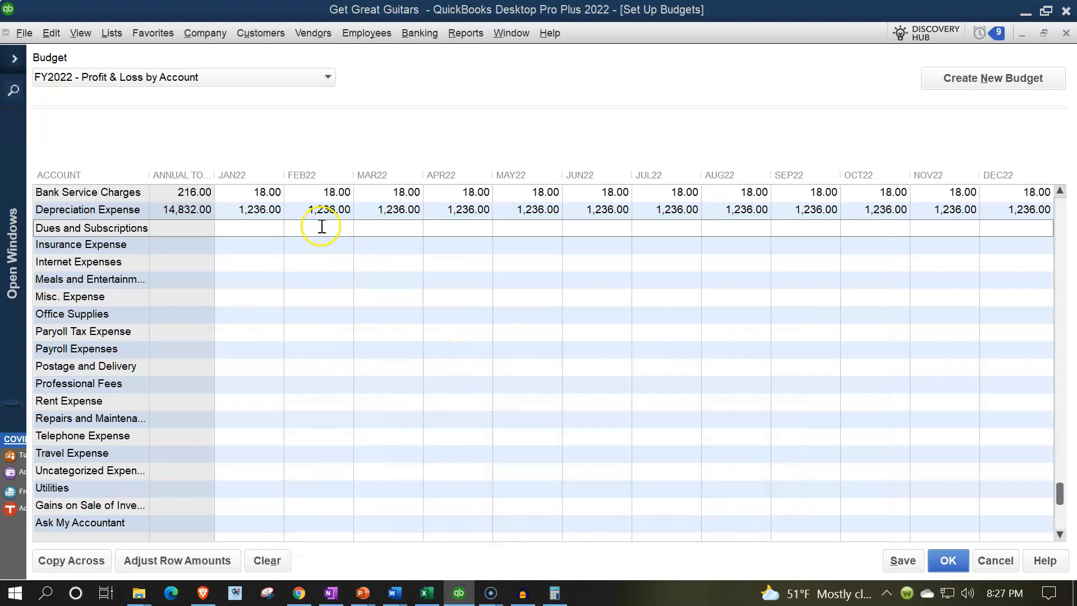
left_click(324, 248)
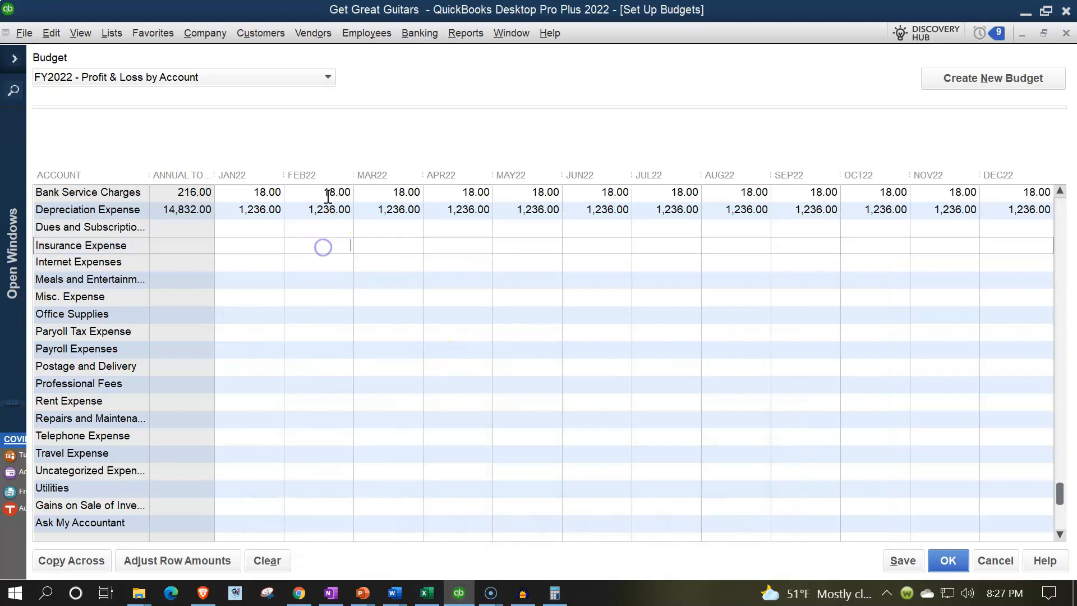
type("6,000")
key("Tab")
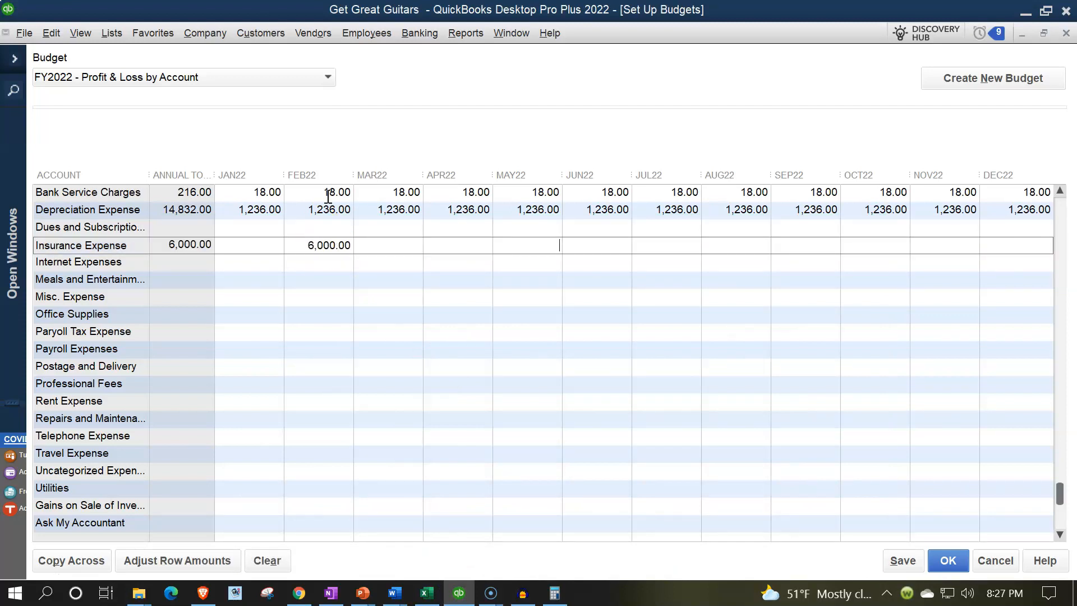
key("Tab")
- Enter 6,000 for Insurance Expense in SEP22, then select row 8 in Excel
left_click(429, 597)
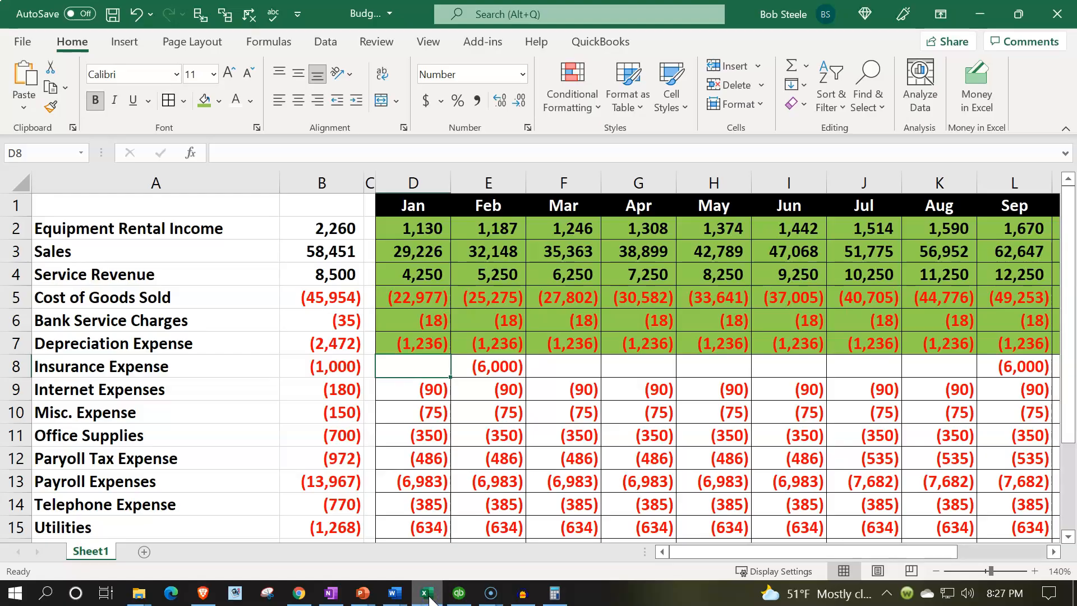
left_click(430, 597)
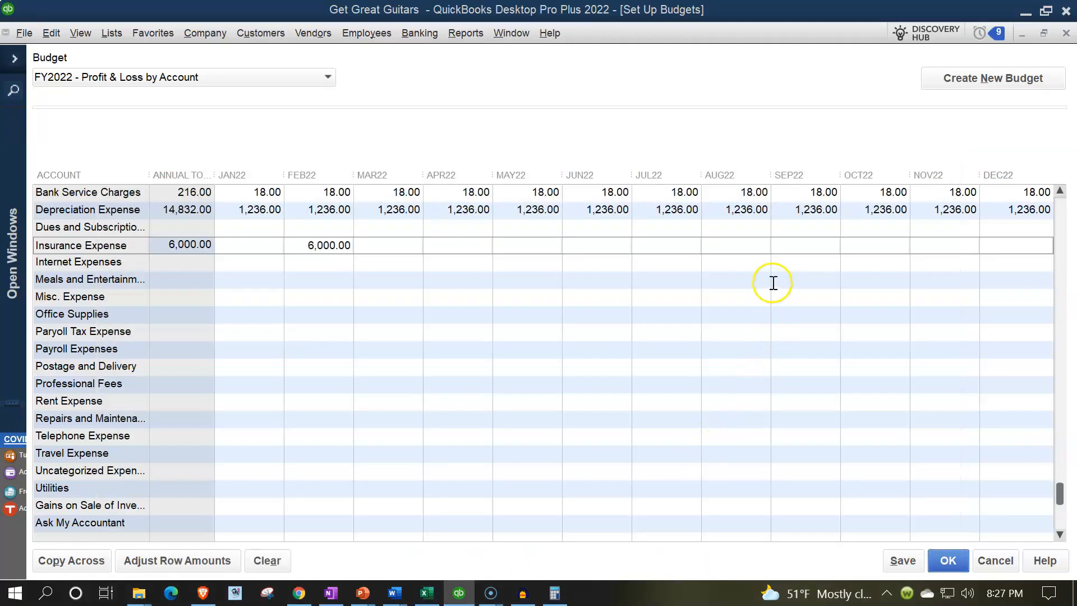
left_click(805, 245)
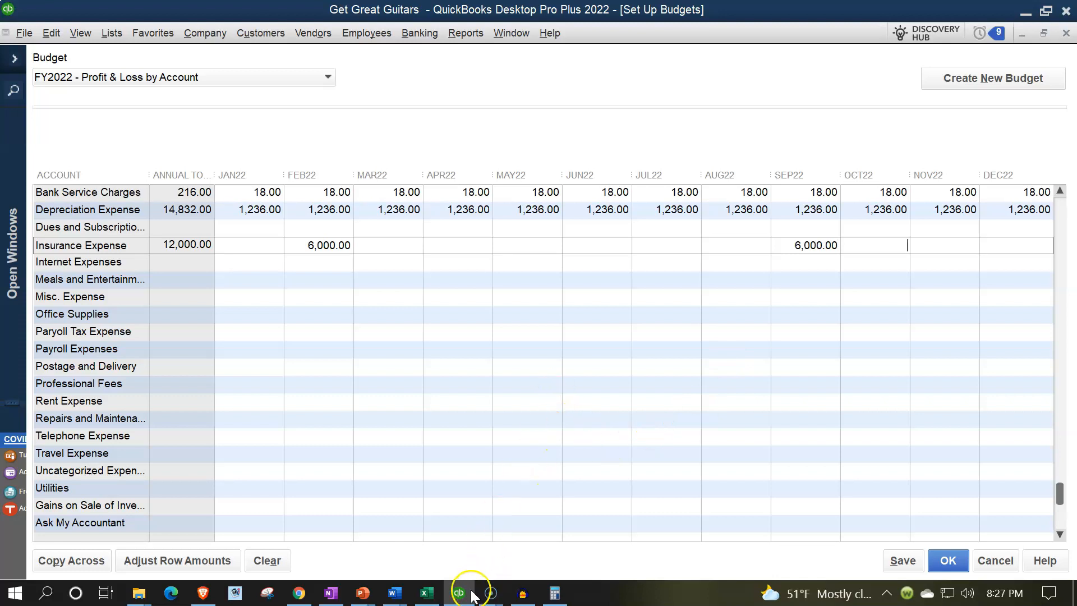
left_click(426, 593)
left_click_drag(427, 364, 860, 361)
- Shade the Insurance Expense row green in Excel
right_click(879, 363)
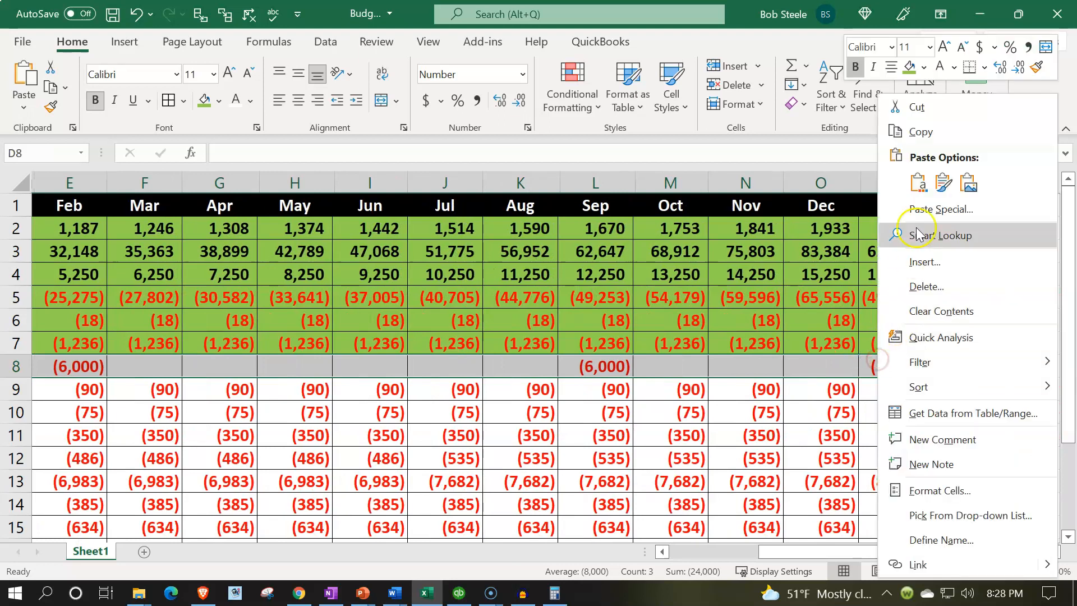
left_click(909, 68)
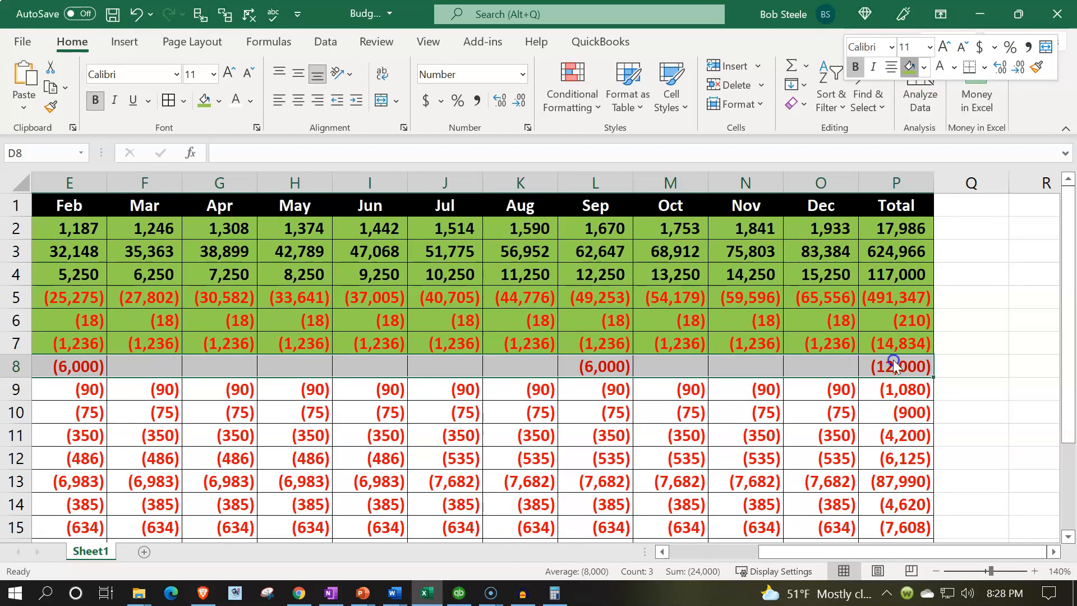
scroll(817, 308, "left", 4)
- Check Excel's Internet Expenses figures, then budget 90.00 for every month in QuickBooks
left_click(715, 387)
key("Left")
key("Left")
key("Left")
key("Left")
key("Left")
key("Left")
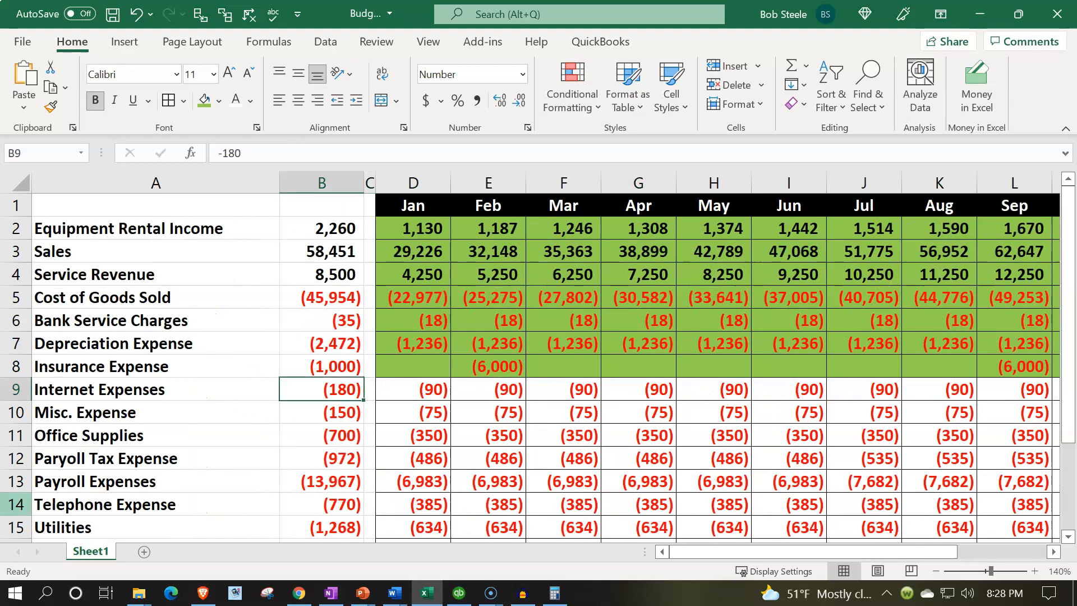
key("Right")
key("Right")
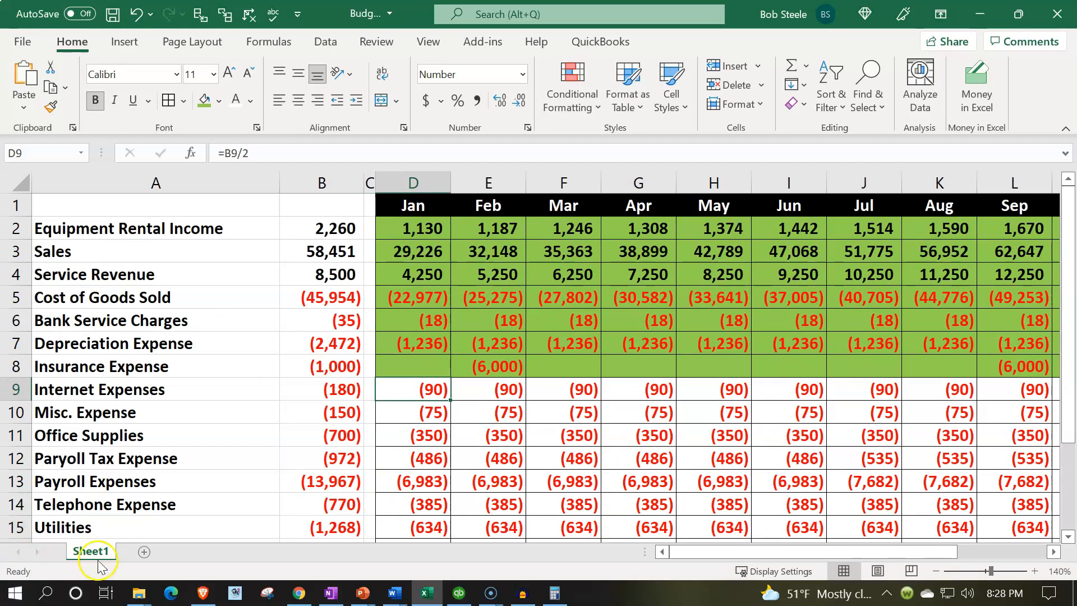
left_click(424, 589)
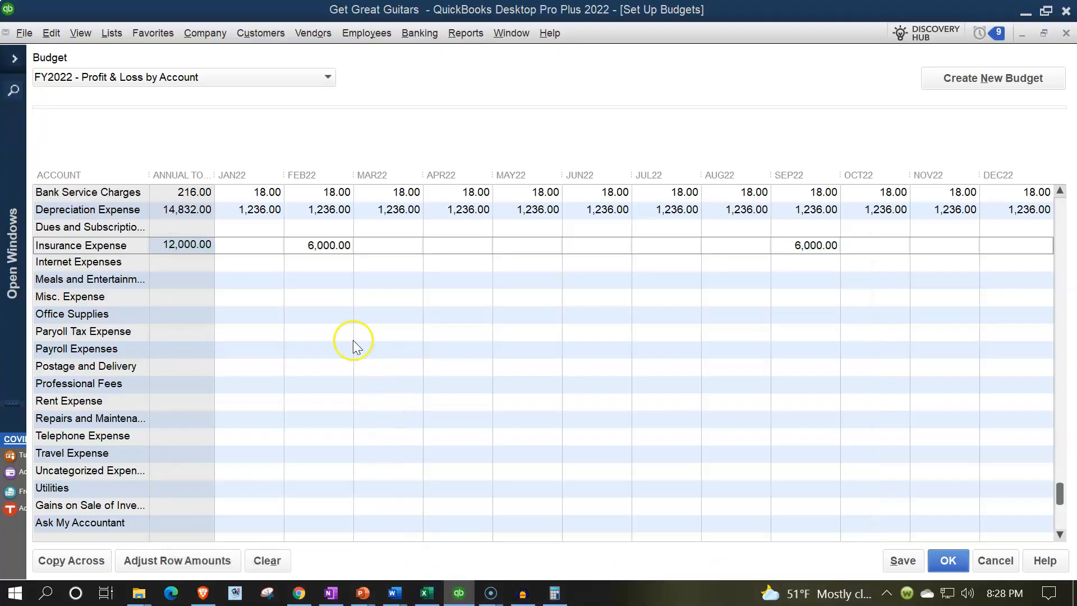
left_click(303, 265)
left_click(260, 263)
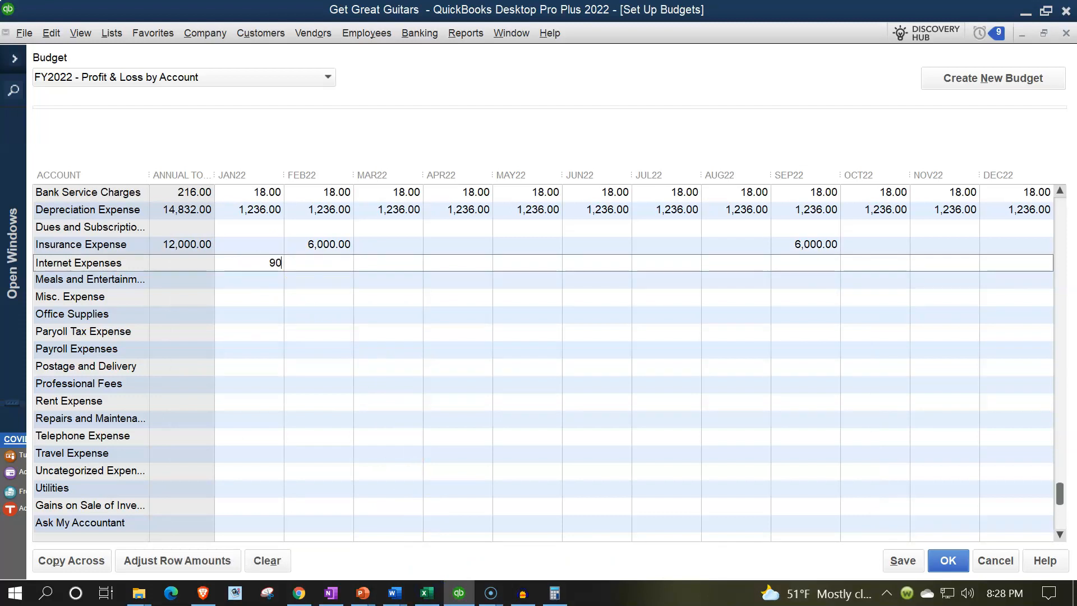
left_click(84, 561)
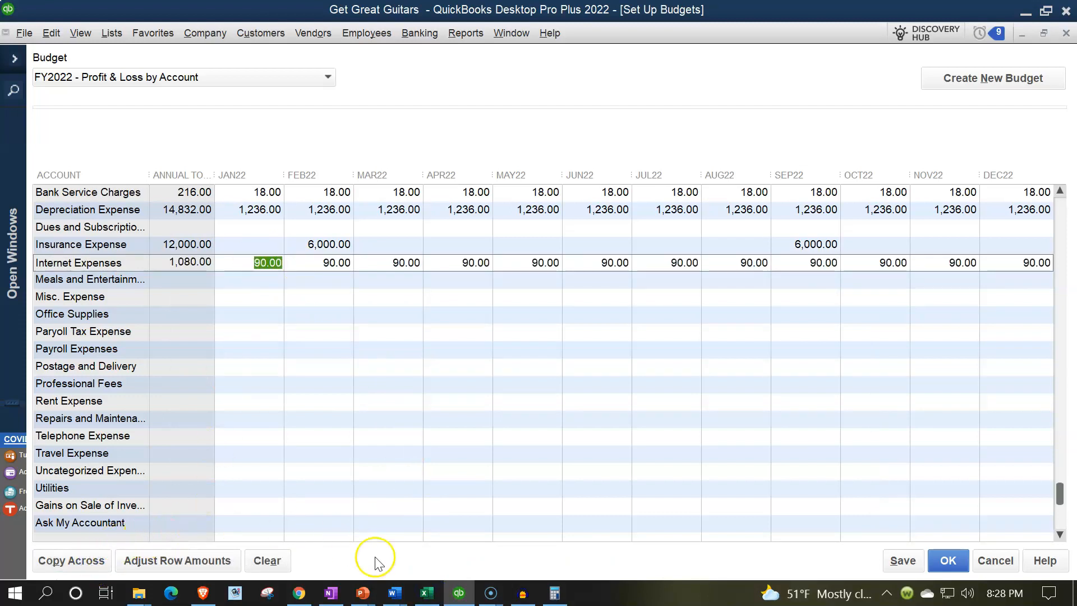
- Shade the Internet Expenses row green in Excel and review the Misc. Expense row
left_click(427, 592)
left_click_drag(550, 383, 966, 385)
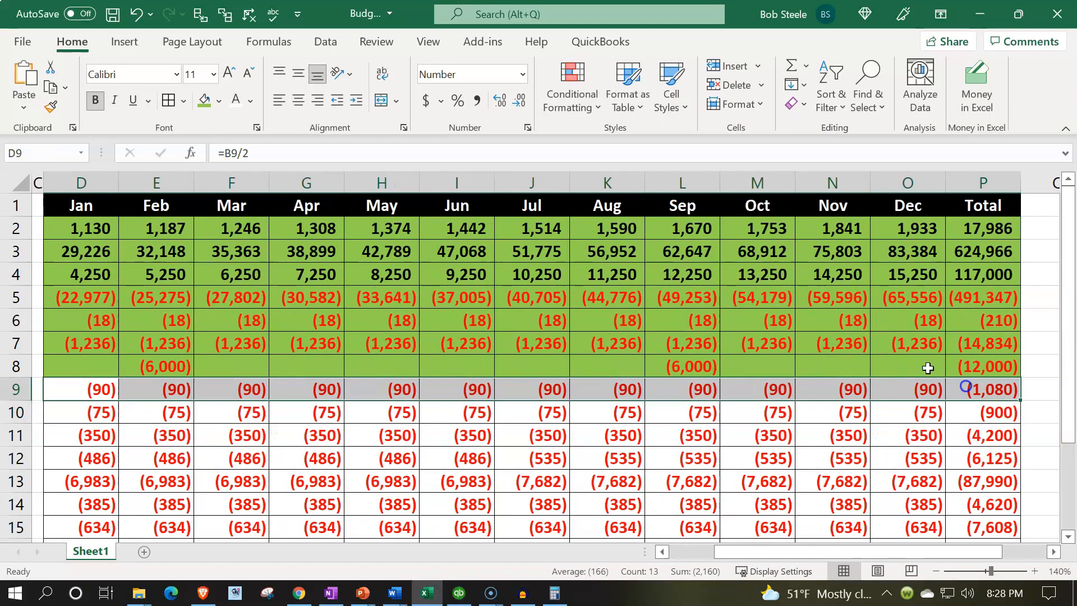
left_click(206, 99)
left_click(247, 415)
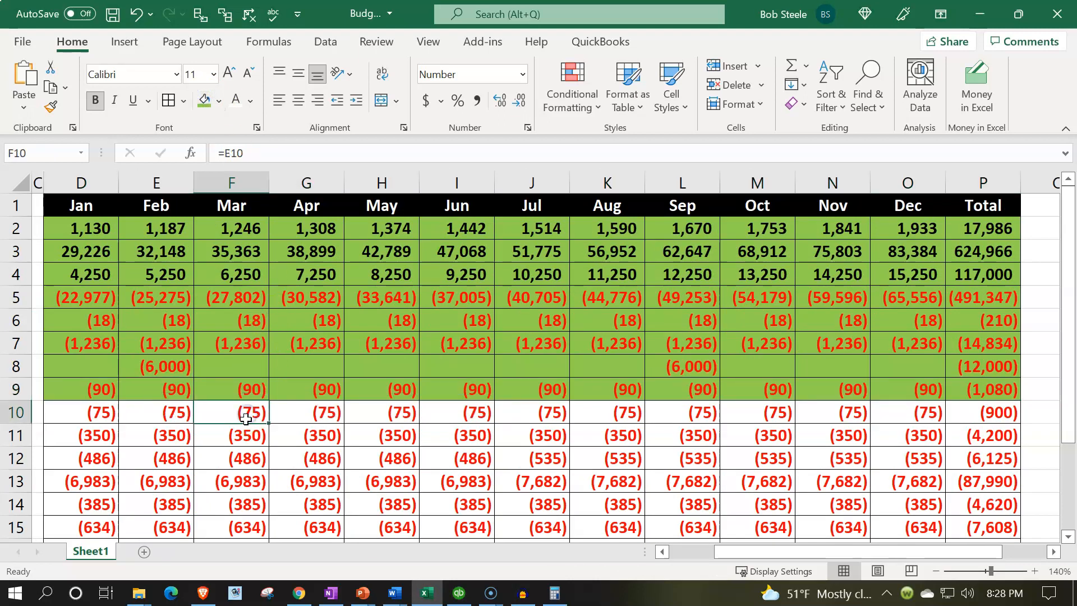
key("Left")
key("Left")
scroll(245, 418, "left", 3)
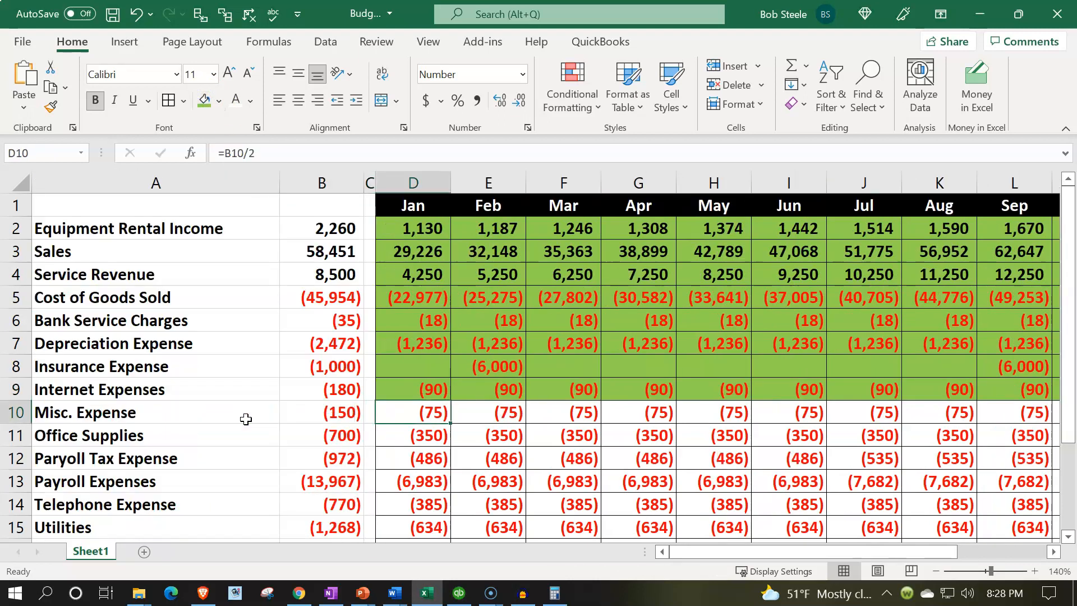
- Enter 75 in Misc. Expense JAN22 and copy it across all months
left_click(459, 593)
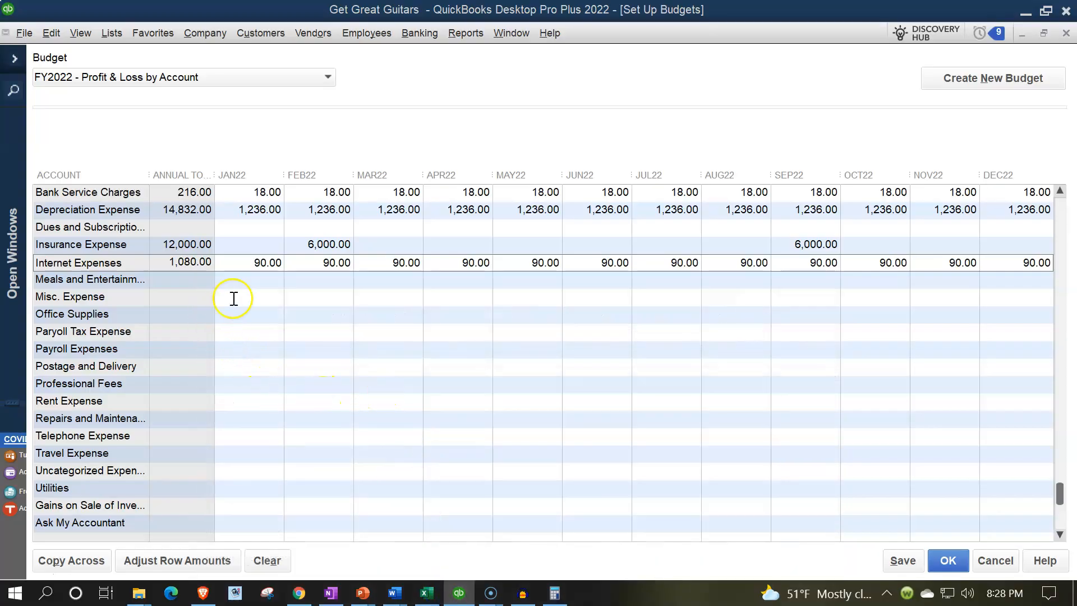
left_click(238, 297)
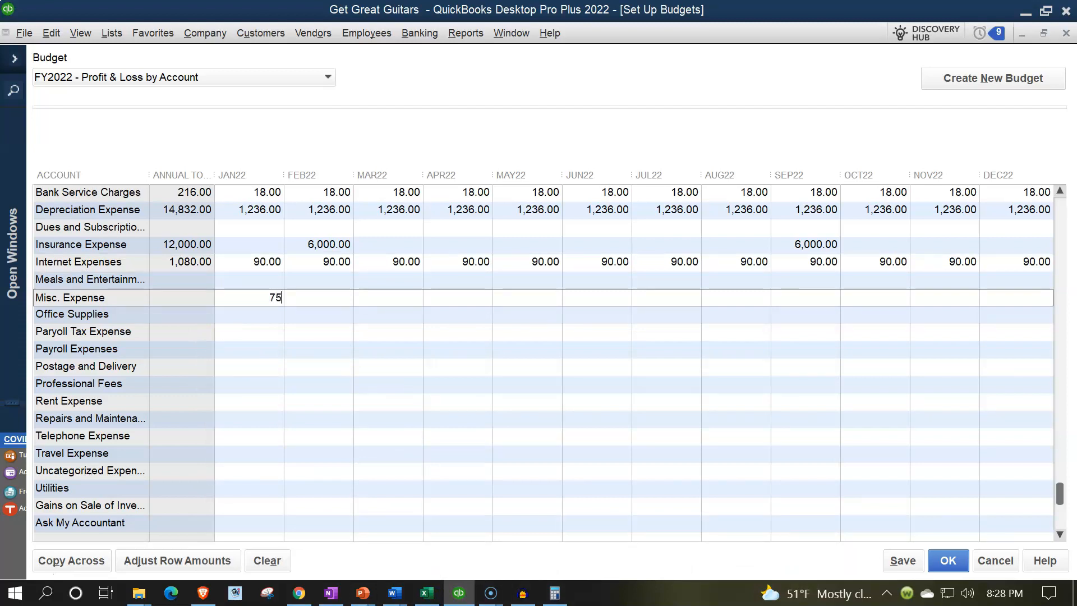
type("75")
left_click(72, 560)
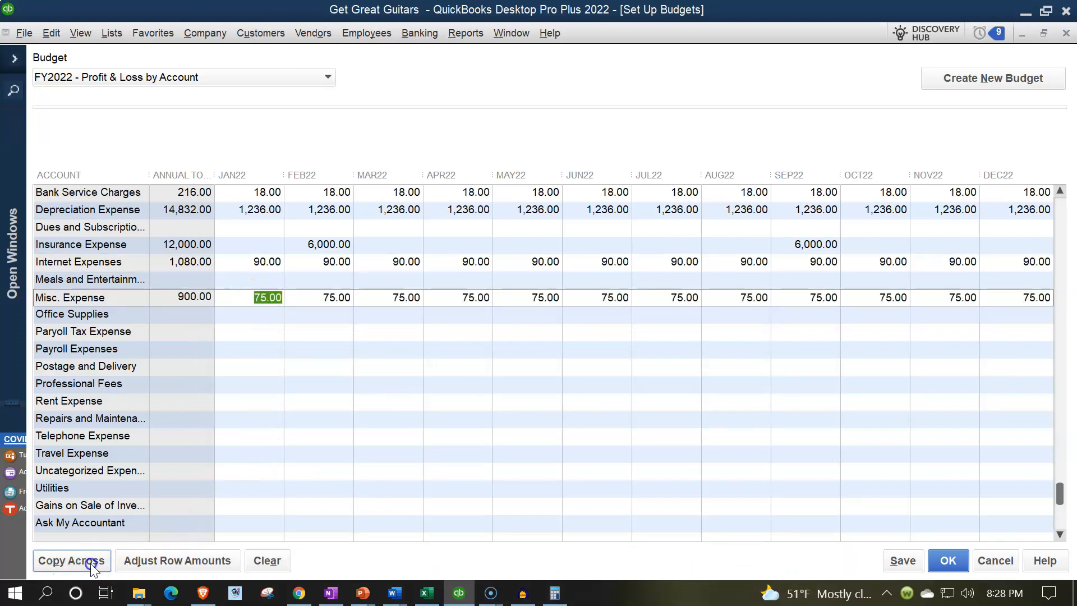
- Select the Misc. Expense row D10:P10 in Excel to shade it green
left_click(426, 593)
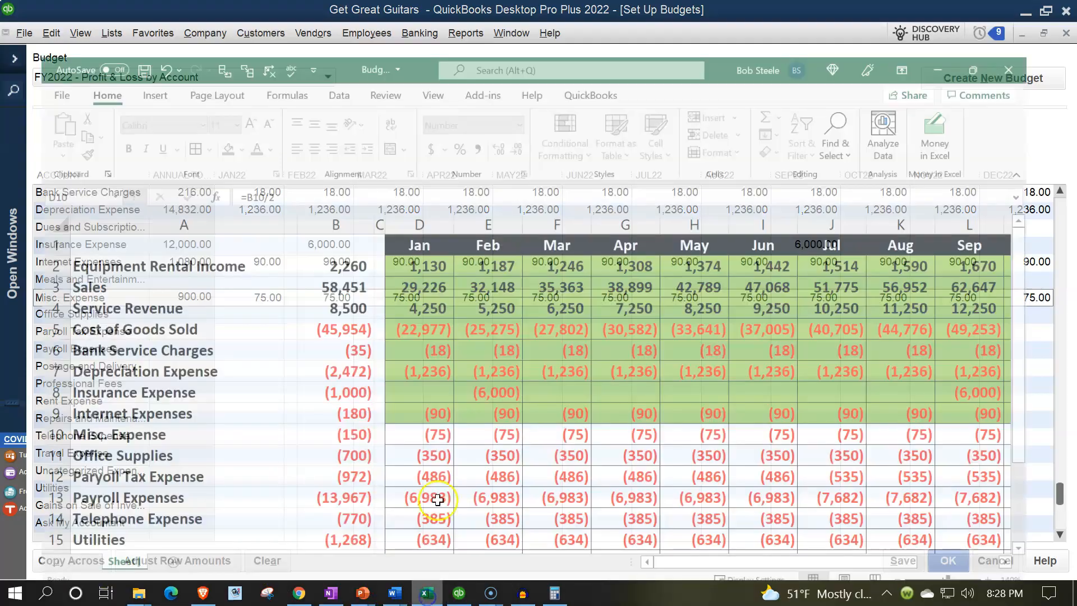
scroll(441, 368, "down", 1)
left_click_drag(442, 368, 829, 343)
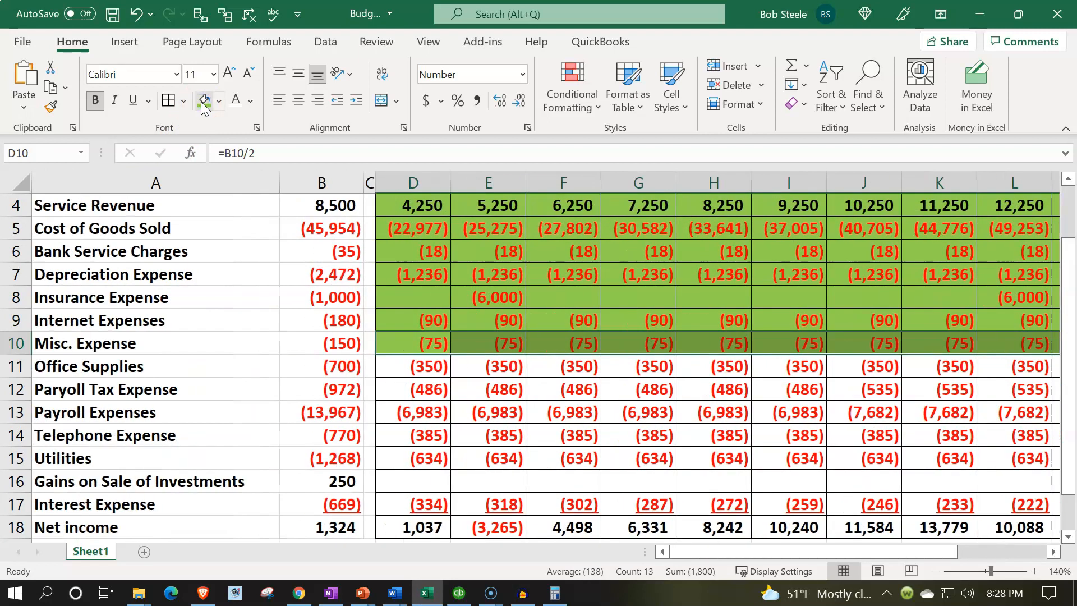
key("Down")
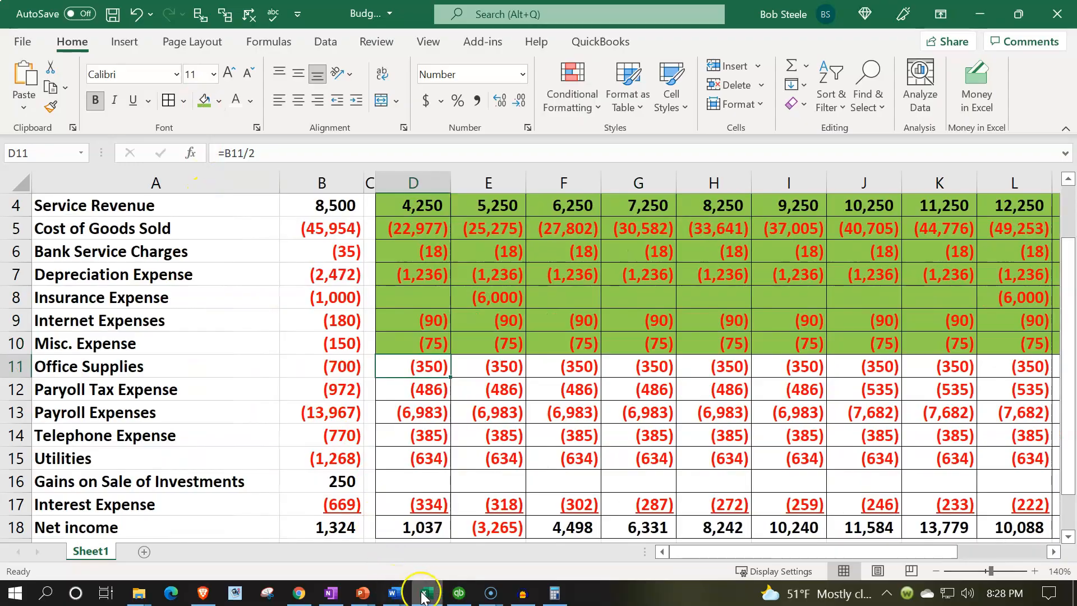
- Enter 350 in Office Supplies JAN22 and copy it across all months
left_click(459, 593)
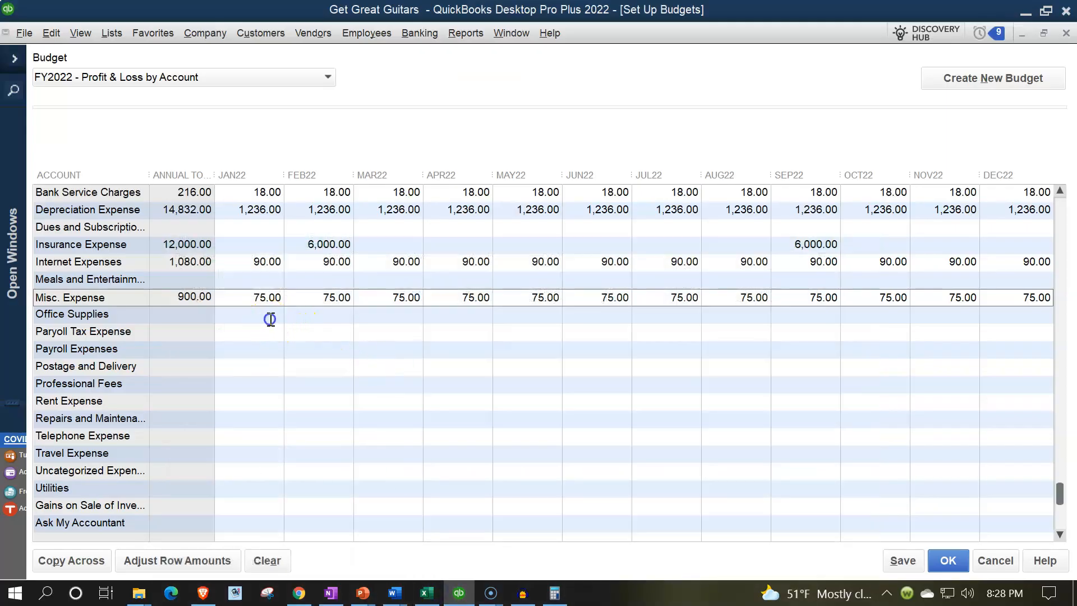
left_click(271, 318)
type("350")
left_click(101, 558)
- Shade the Office Supplies row D11:P11 green in Excel
left_click(426, 593)
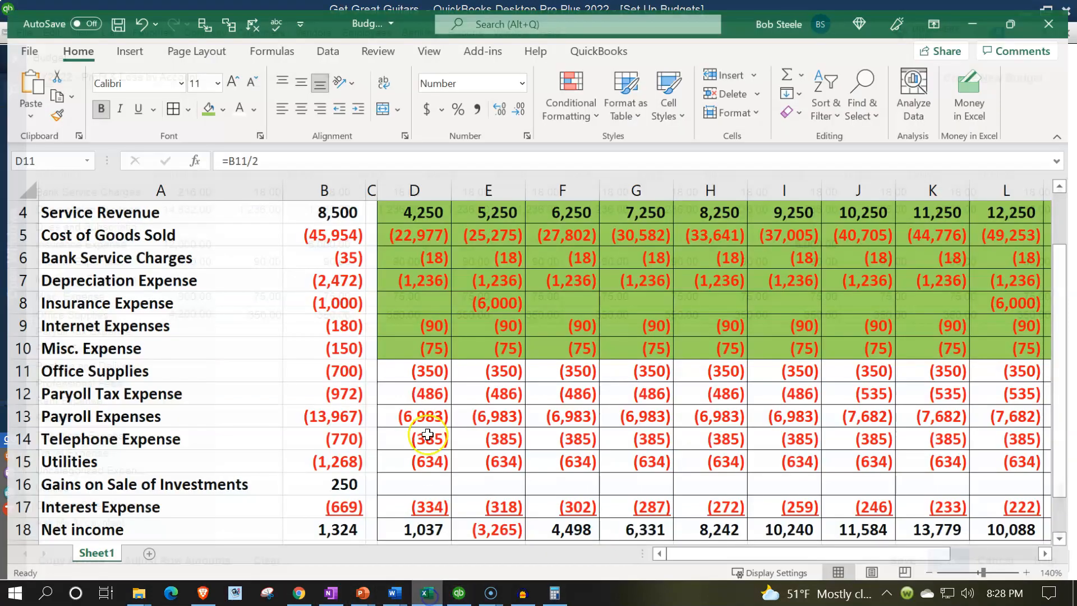
left_click_drag(424, 365, 991, 367)
left_click(203, 100)
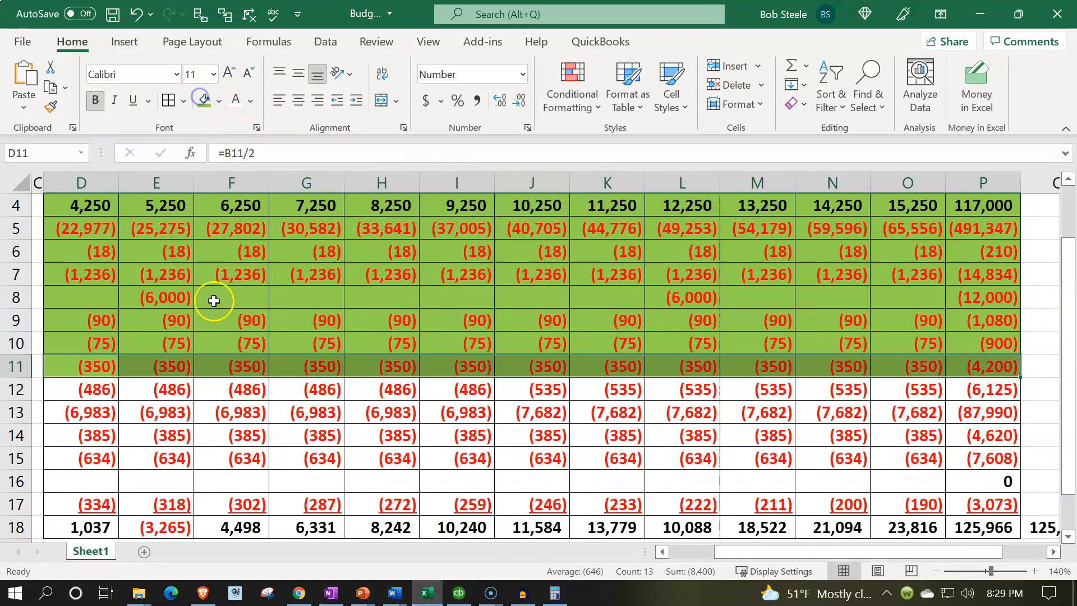
left_click(140, 357)
key("Left")
key("Left")
key("Left")
key("Left")
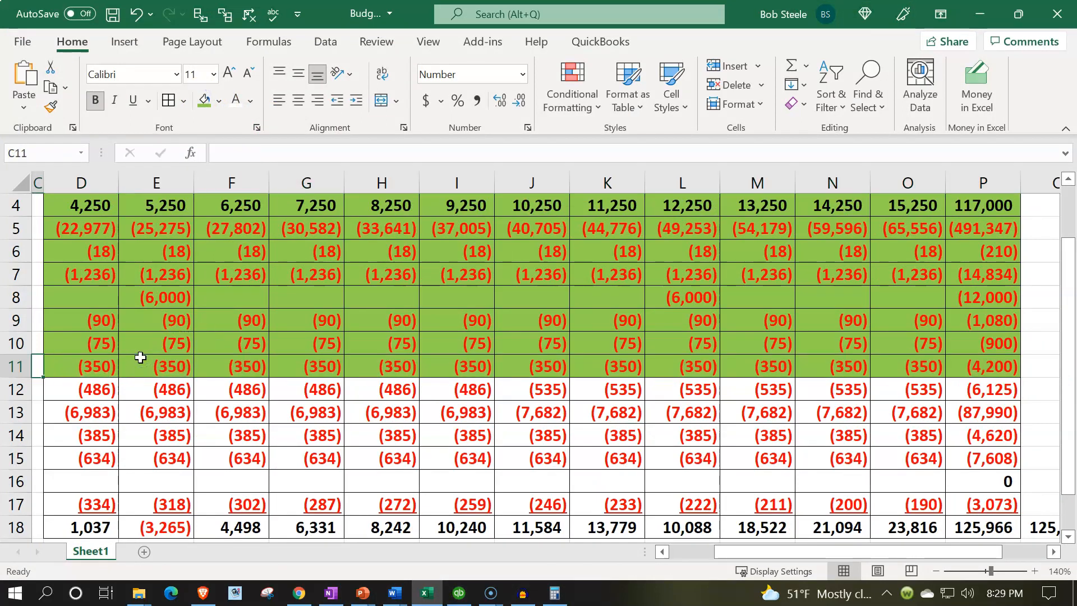
key("Right")
key("Right")
key("Right")
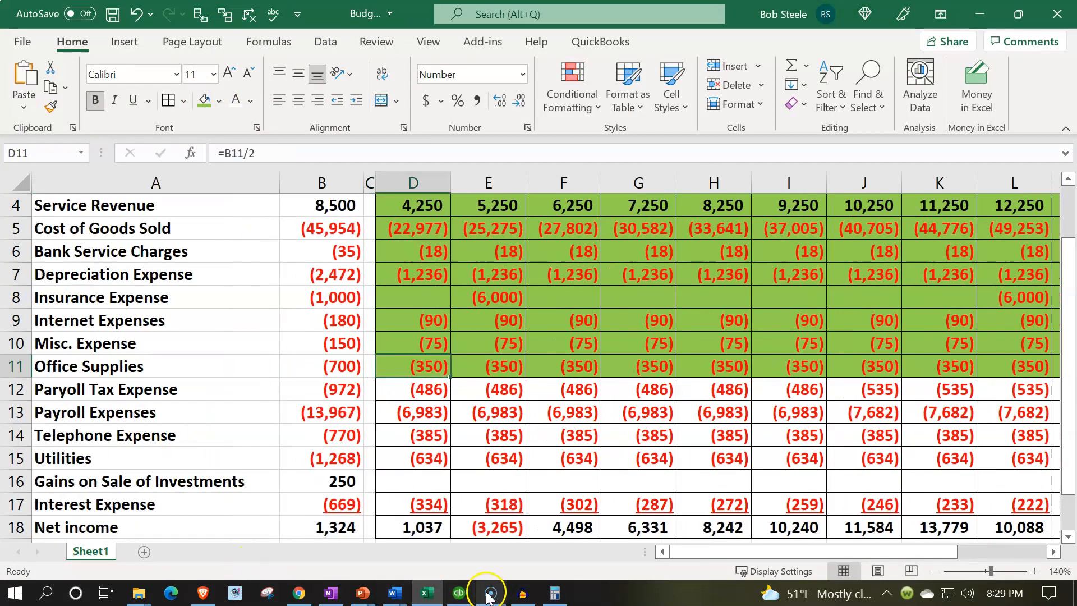
left_click(459, 593)
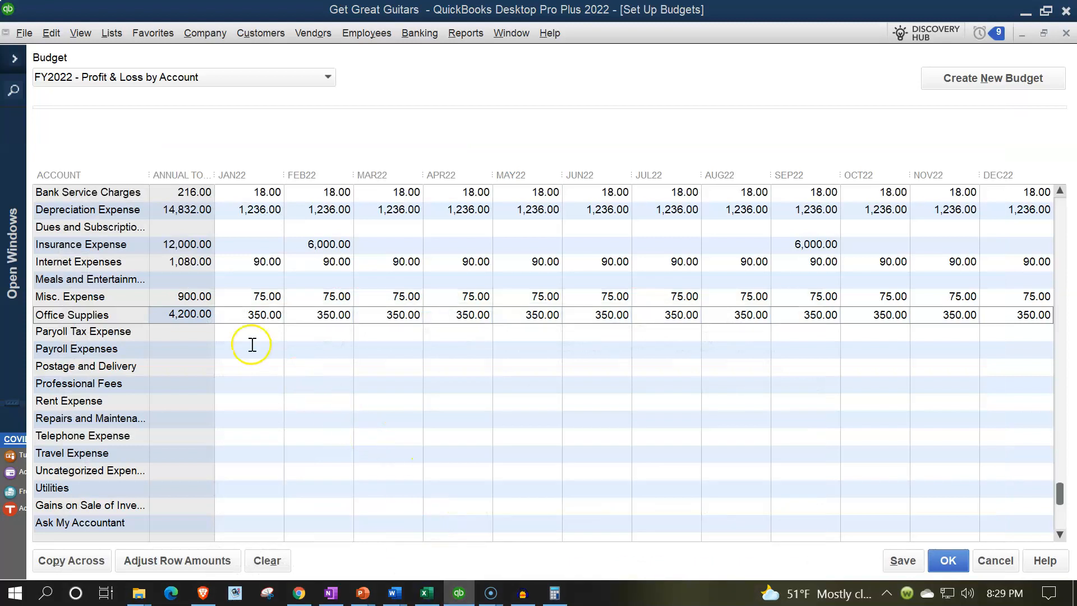
left_click(428, 594)
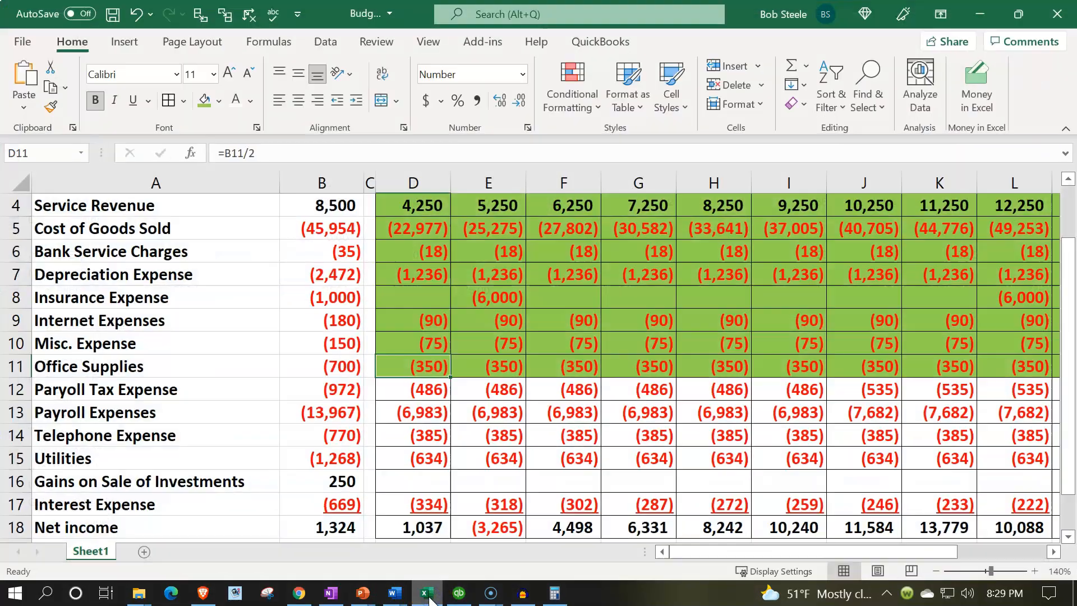
left_click(428, 596)
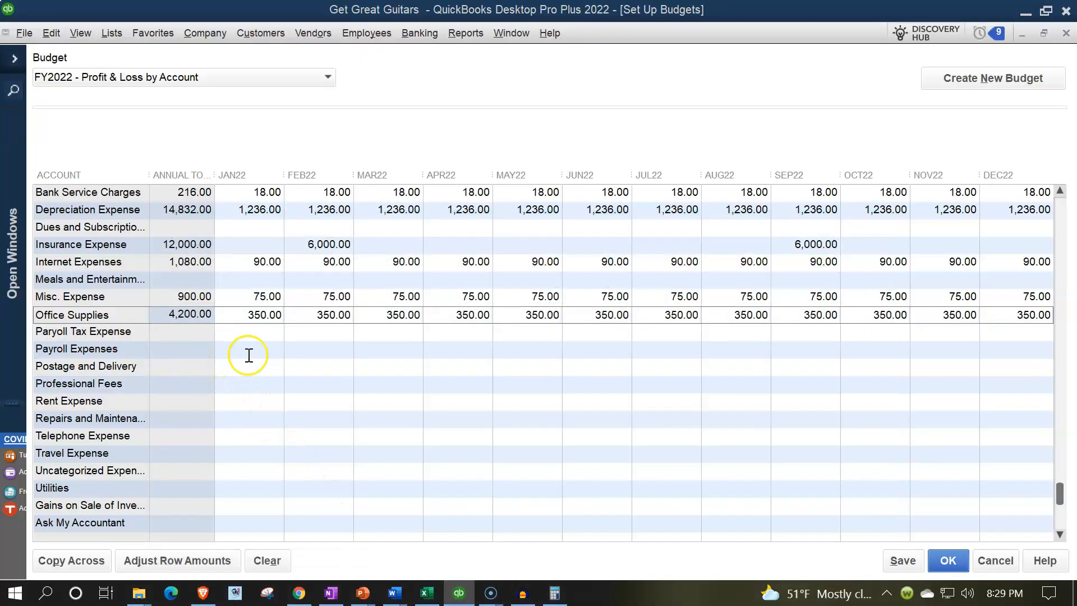
- Copy 486.00 across all months for Payroll Tax Expense, then check Excel's J12 July figure
left_click(255, 335)
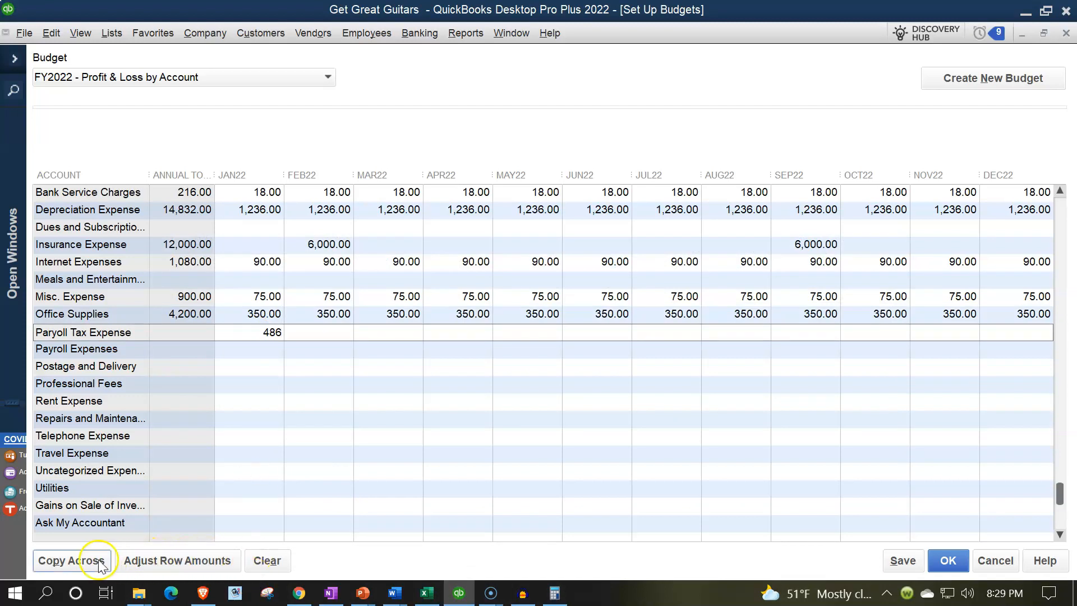
left_click(71, 561)
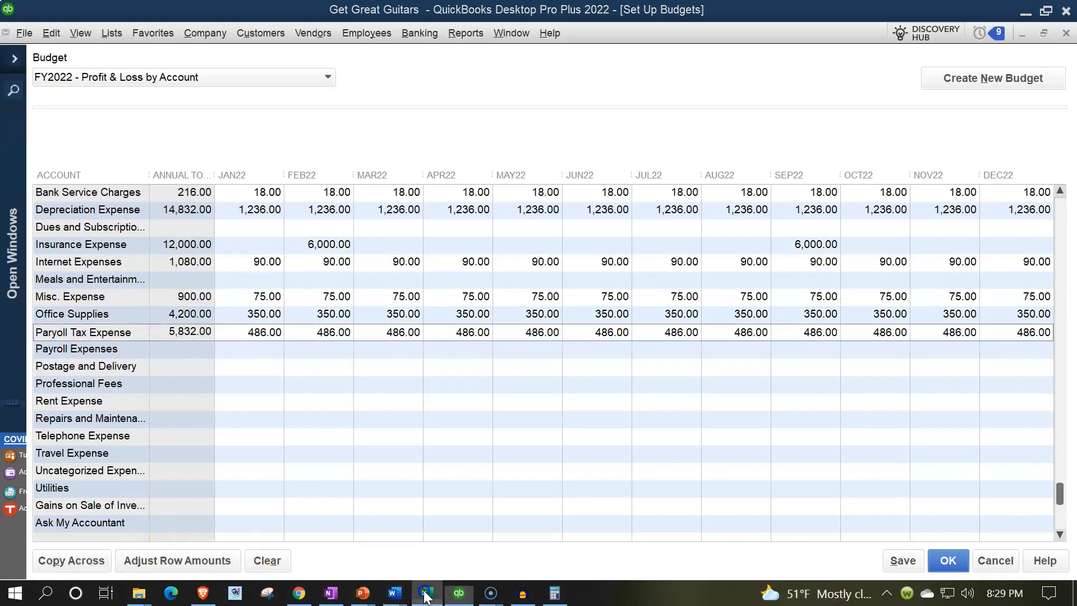
left_click(426, 593)
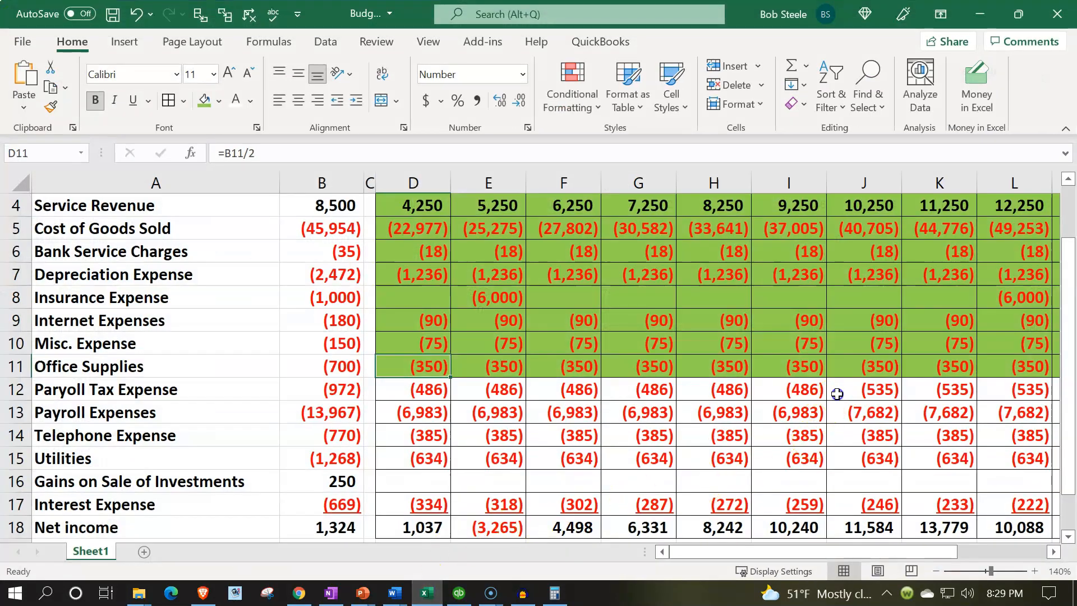
left_click(837, 394)
scroll(837, 393, "up", 1)
scroll(838, 393, "down", 1)
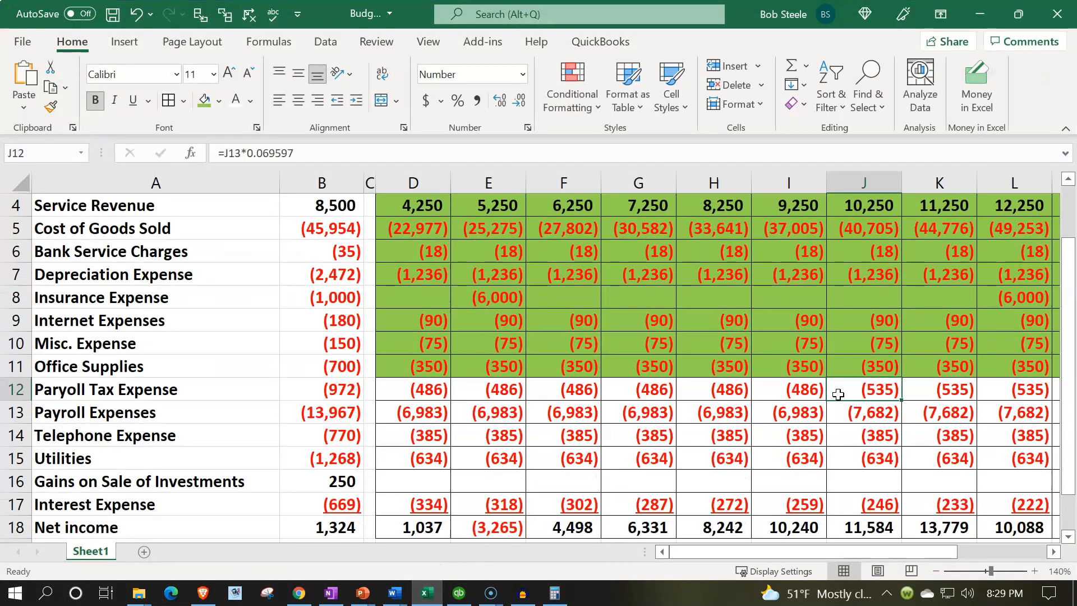
left_click(426, 593)
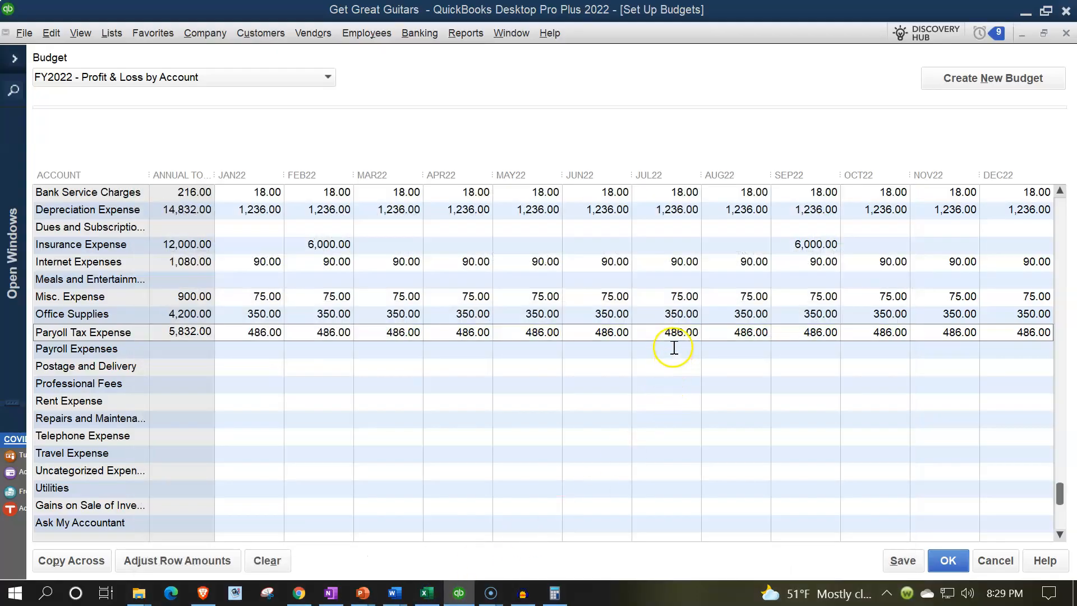
- Change Payroll Tax Expense JUL22 to 535 and carry it through December
left_click(663, 334)
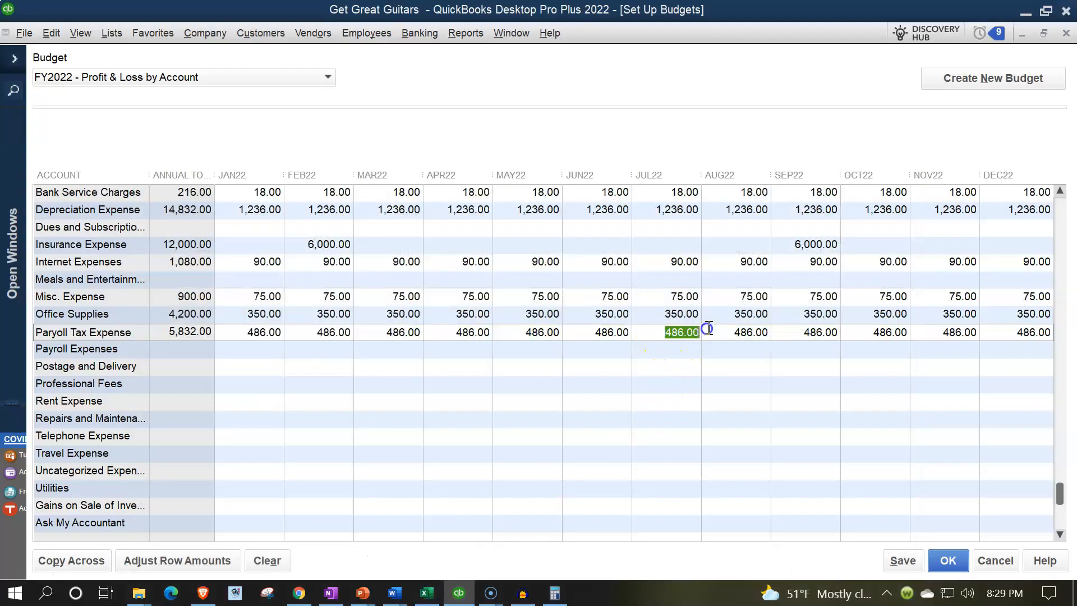
type("535")
left_click(93, 559)
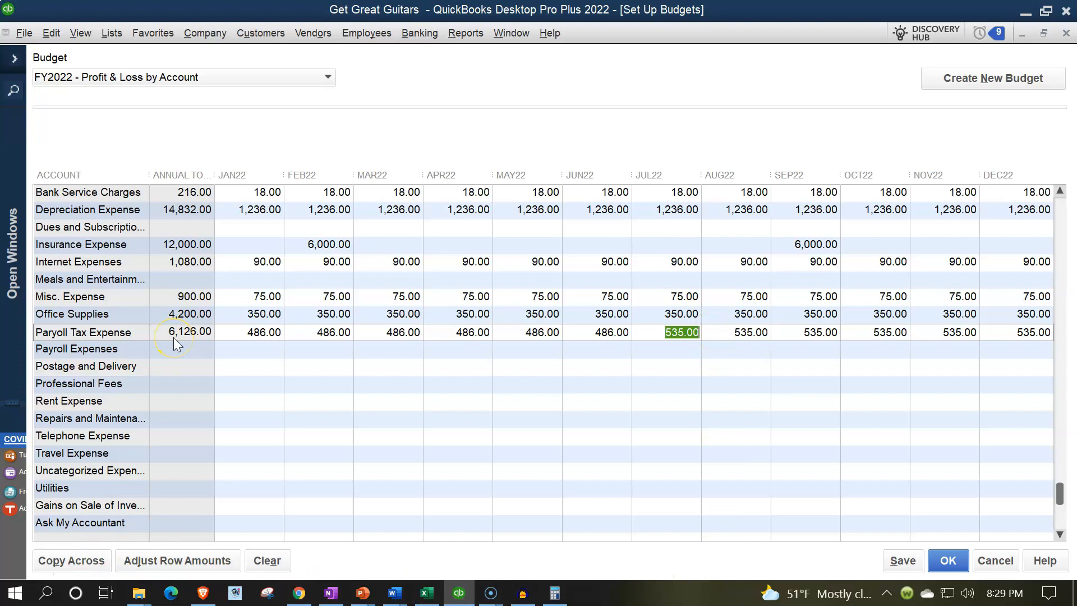
left_click(426, 593)
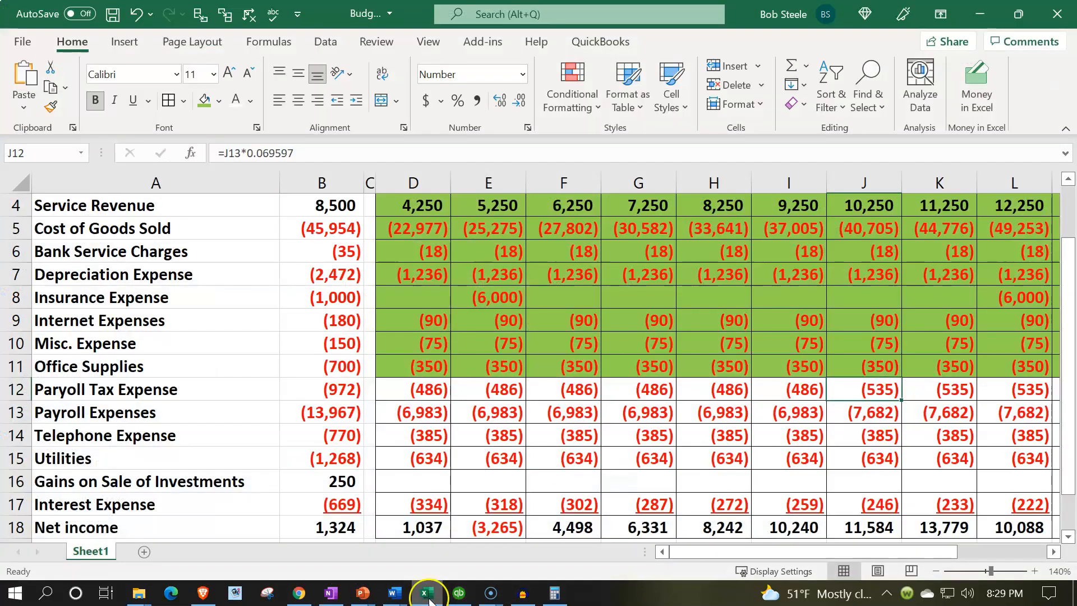
left_click_drag(426, 389, 850, 393)
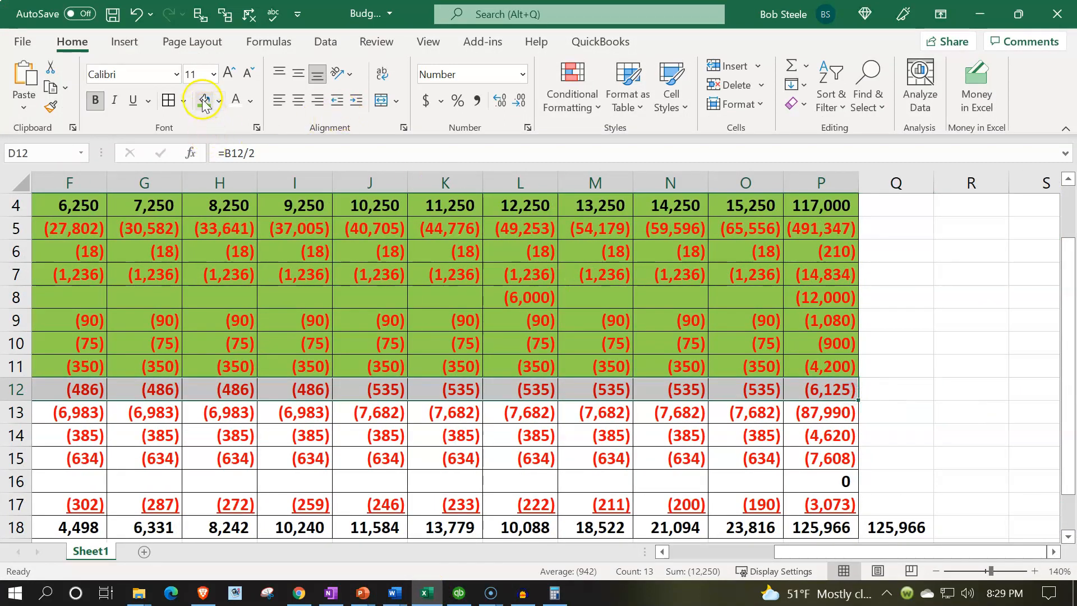
- Shade Excel row 12 green and locate the Payroll Expenses row in QuickBooks
left_click(204, 101)
left_click(385, 408)
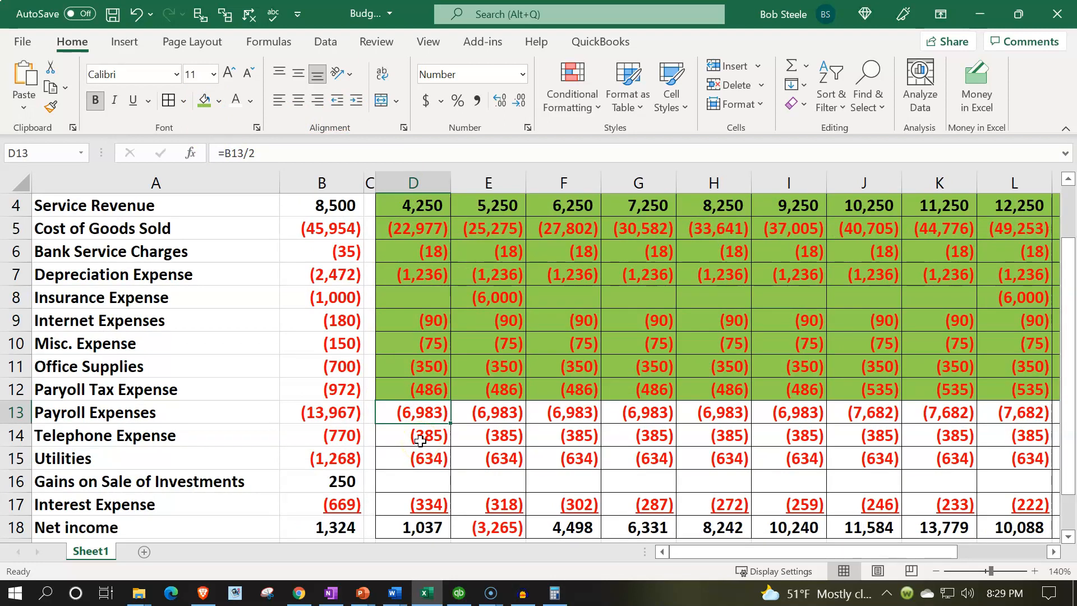
left_click(458, 592)
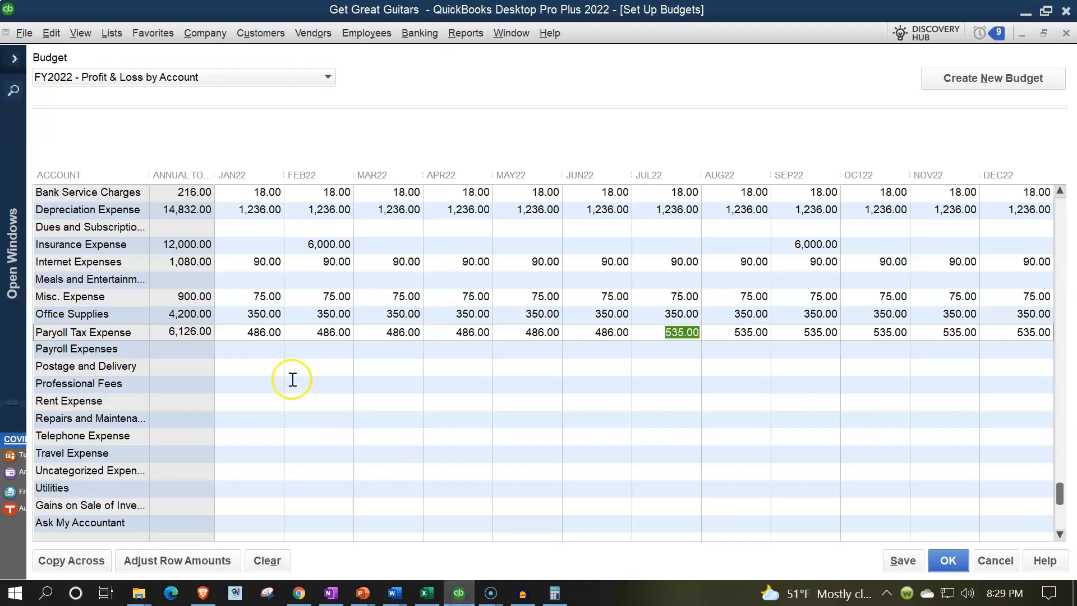
left_click(263, 356)
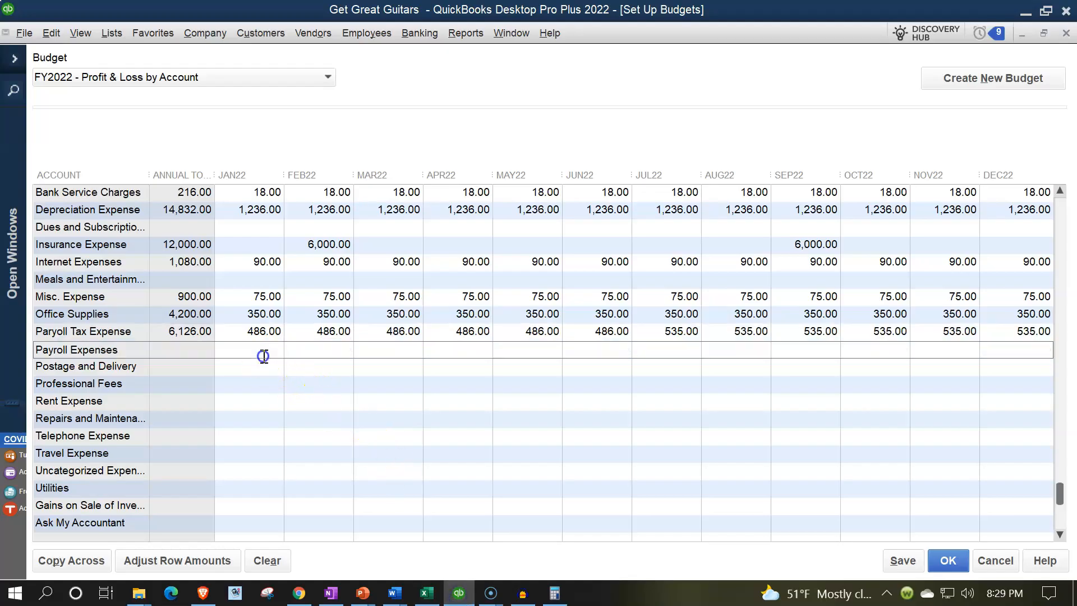
left_click(429, 596)
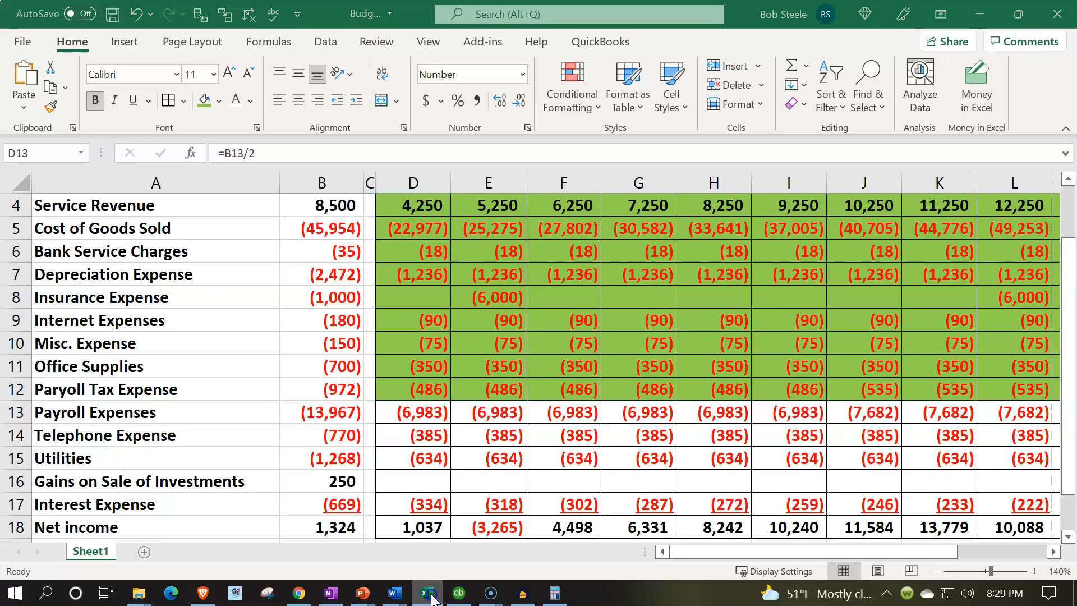
left_click(459, 593)
- Enter 6,983 in Payroll Expenses JAN22 and copy it across every month
left_click(273, 356)
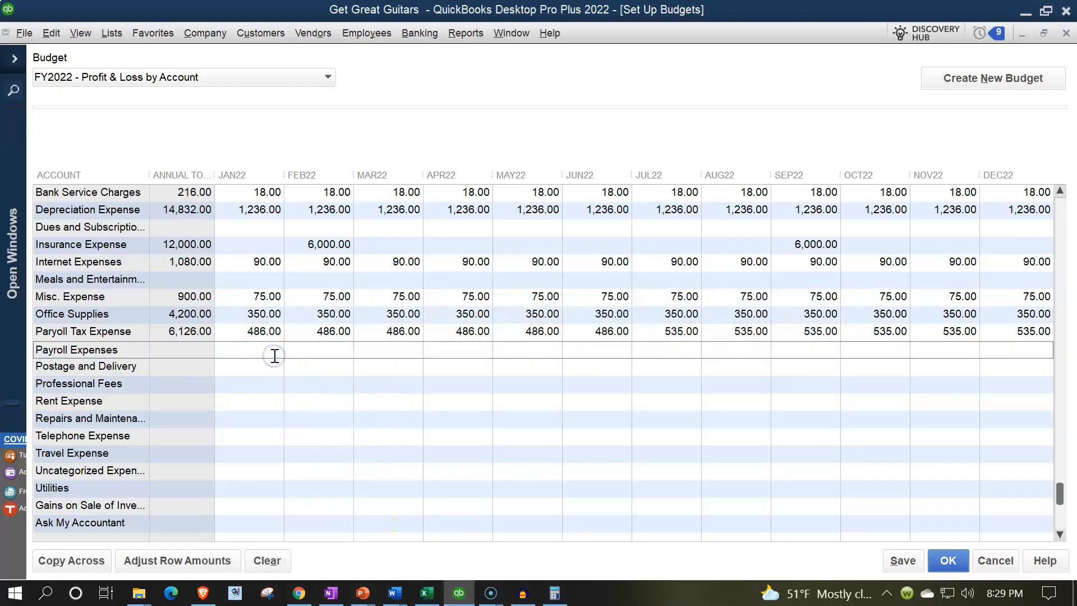
type("6,983")
key("Tab")
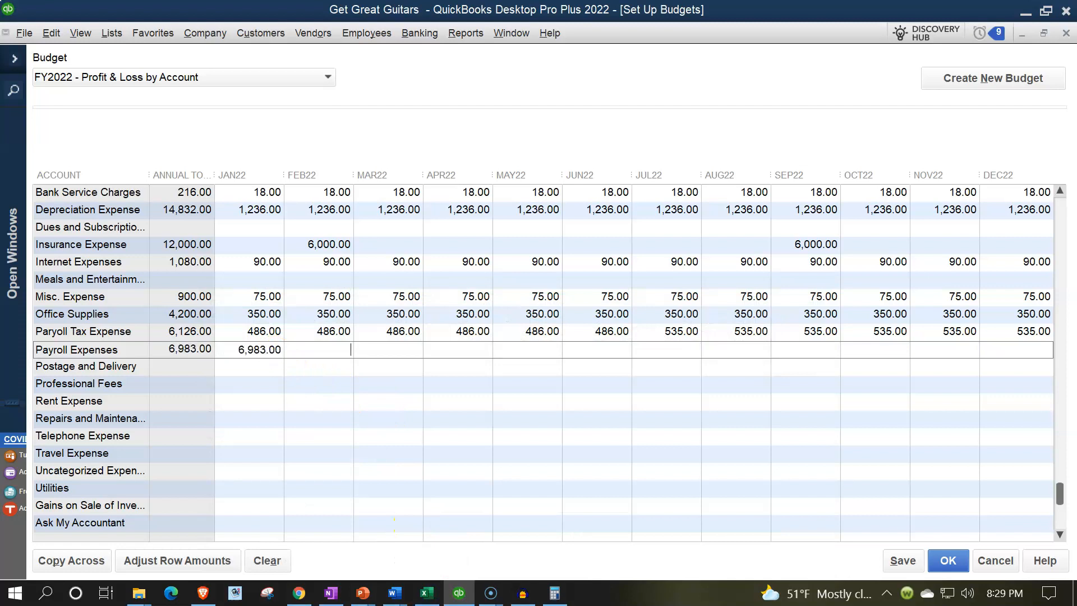
left_click(105, 561)
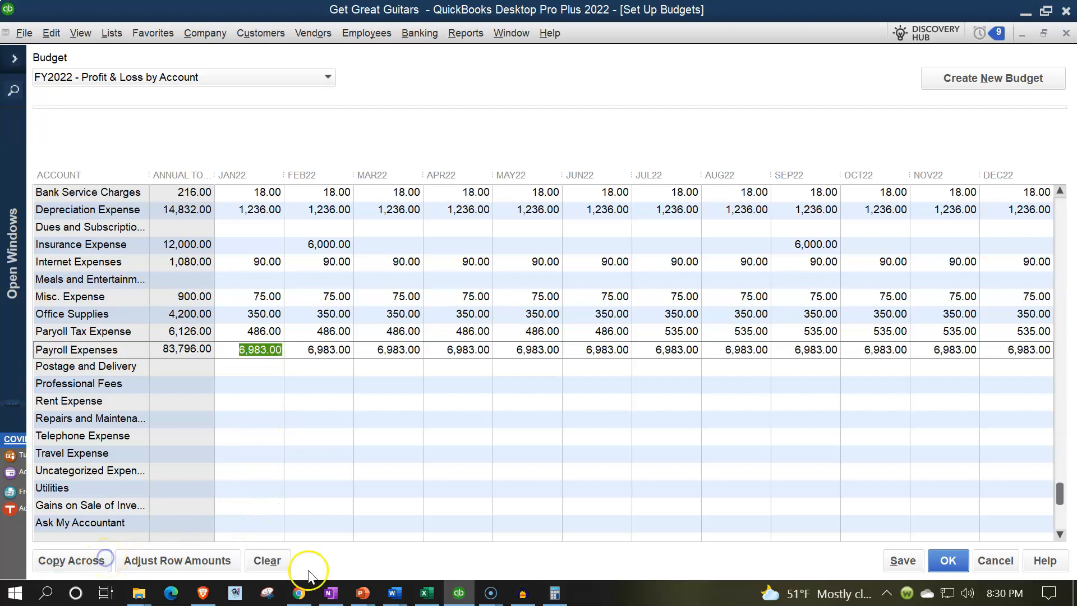
- Check Excel's J13 formula, then set Payroll Expenses JUL22 to 7,682 through December
left_click(426, 593)
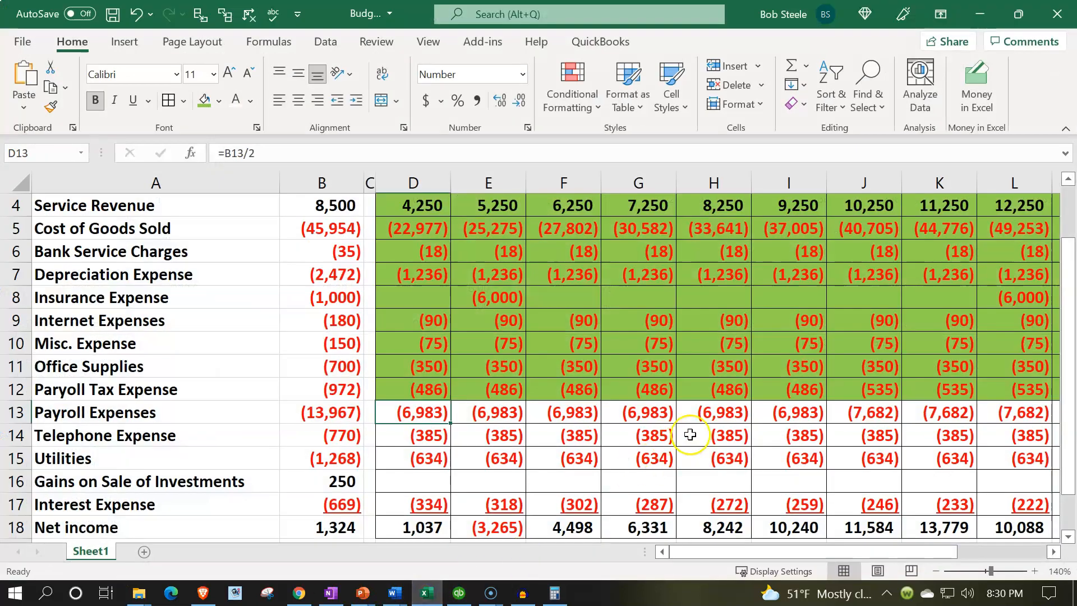
left_click(894, 414)
scroll(895, 414, "up", 1)
scroll(892, 415, "down", 1)
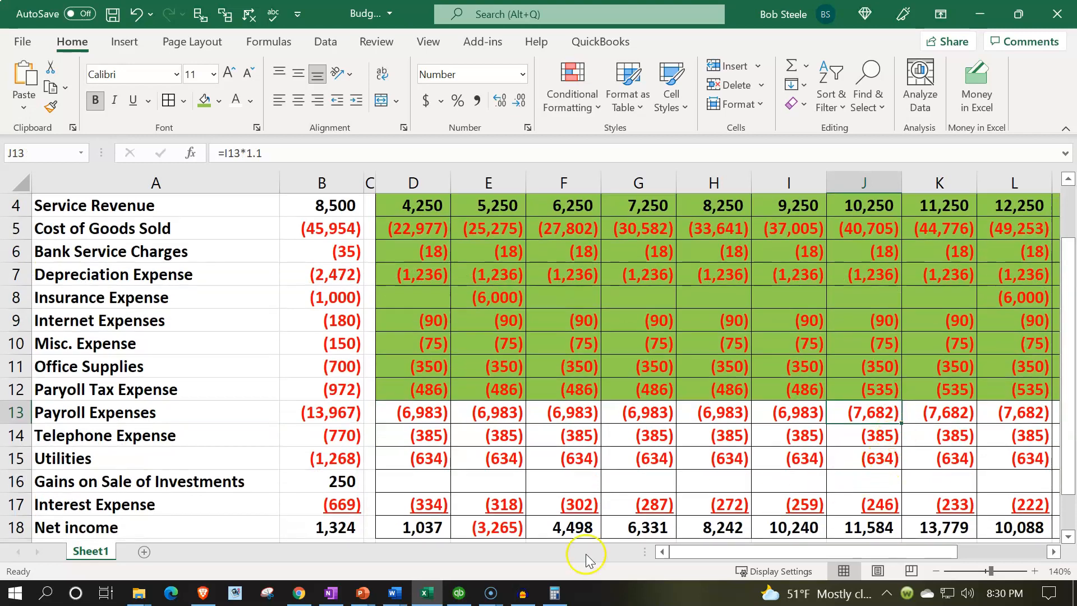
left_click(425, 593)
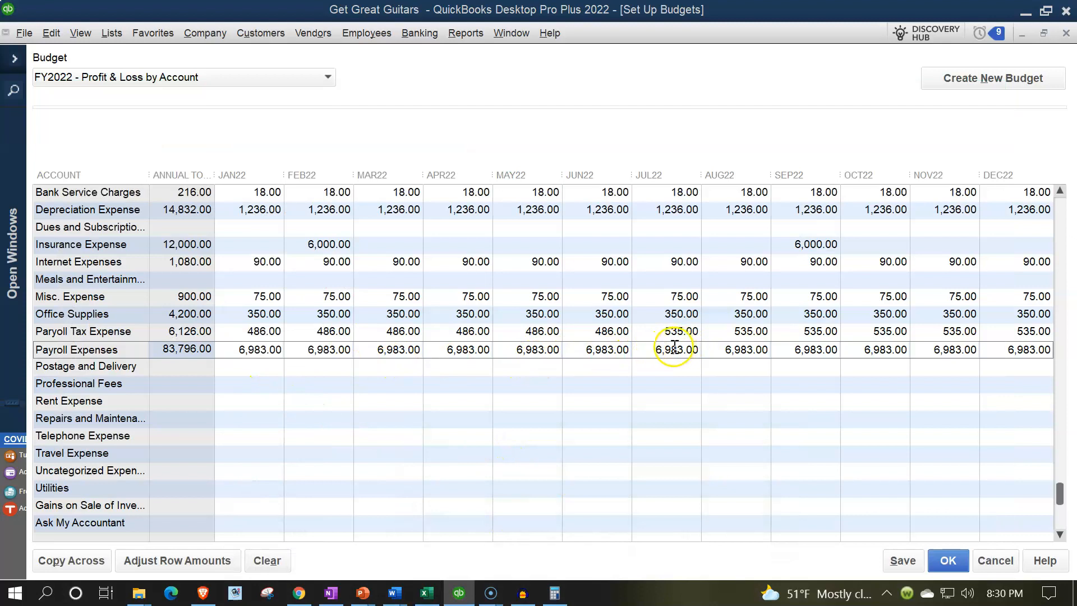
left_click_drag(654, 349, 720, 347)
type("7682")
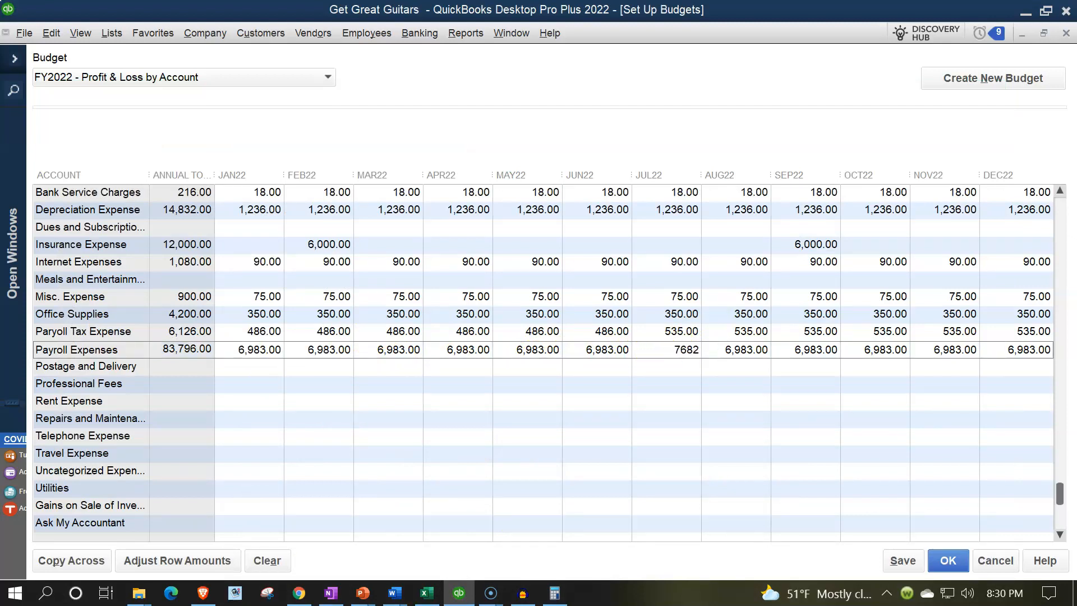
left_click(72, 560)
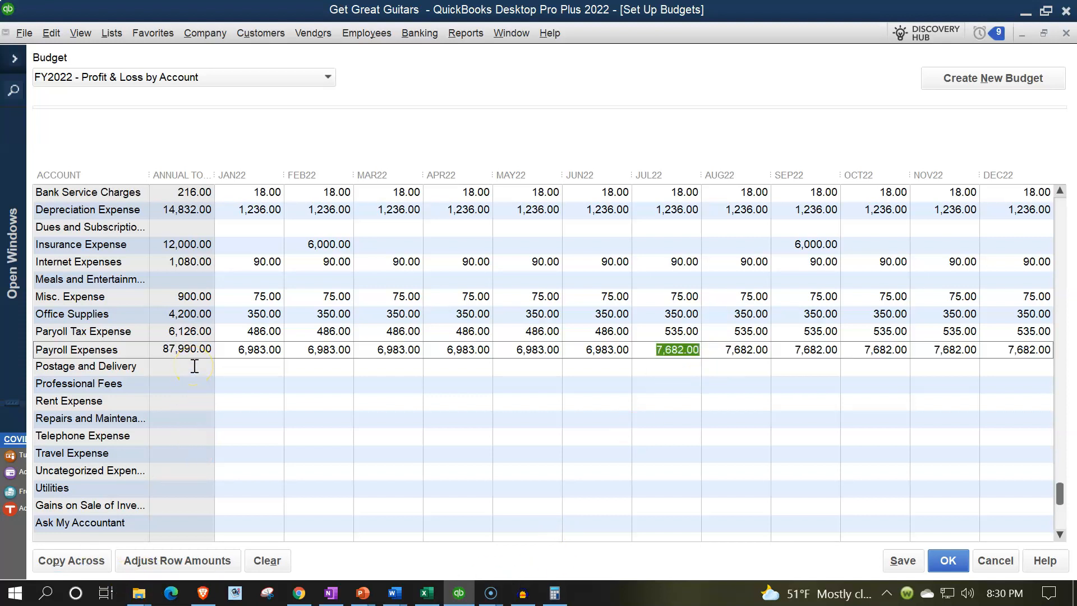
- Shade the Payroll Expenses row green in Excel
left_click(426, 593)
left_click_drag(407, 412, 961, 417)
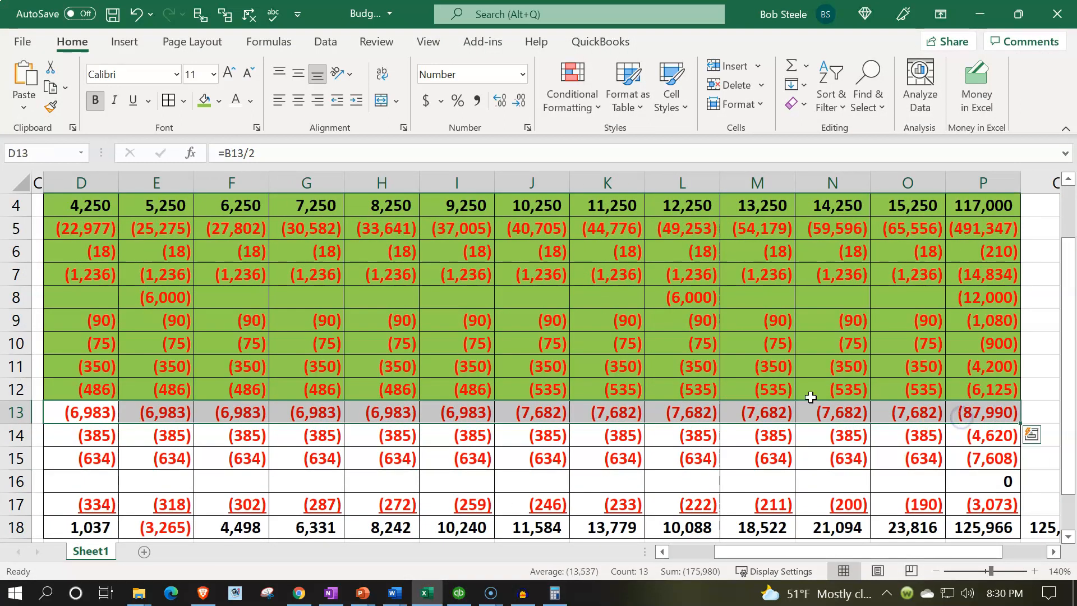
left_click(203, 105)
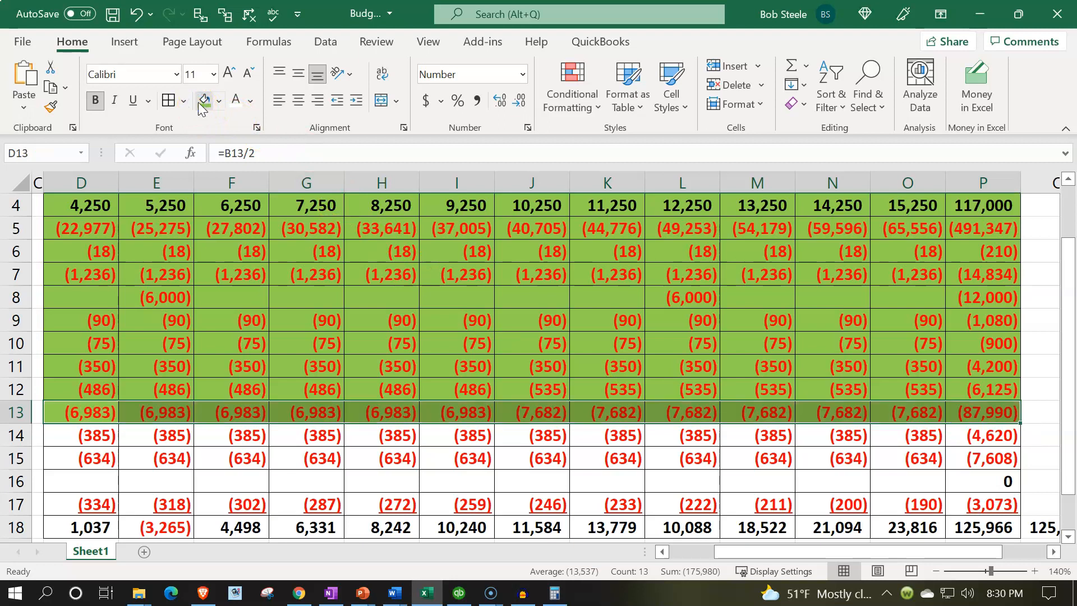
key("Left")
key("Left")
key("Right")
key("Right")
- Enter 385 in Telephone Expense JAN22 and copy it across all twelve months
key("Down")
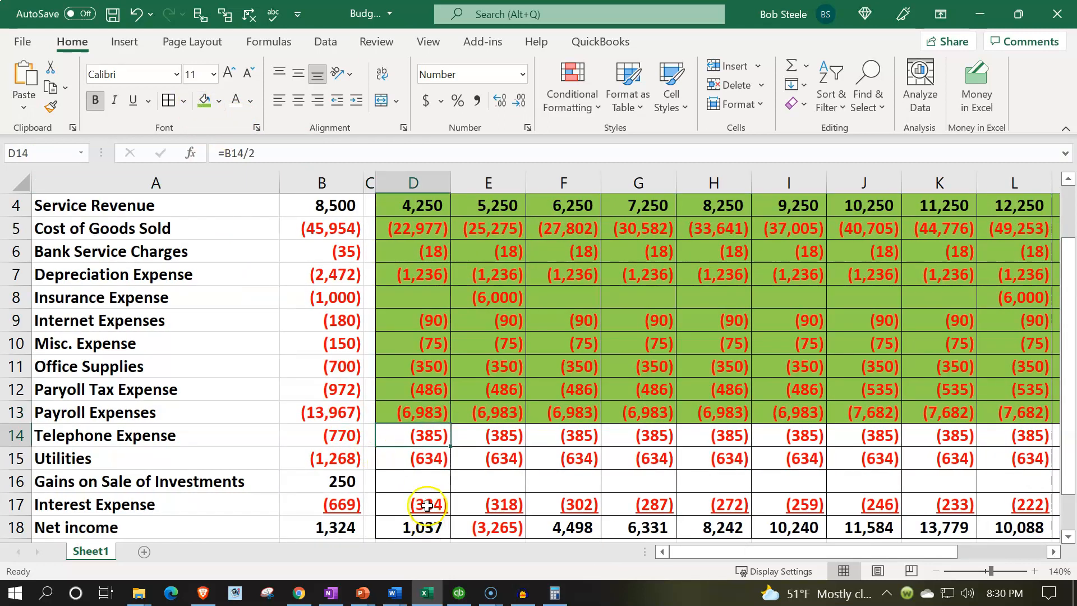
left_click(425, 593)
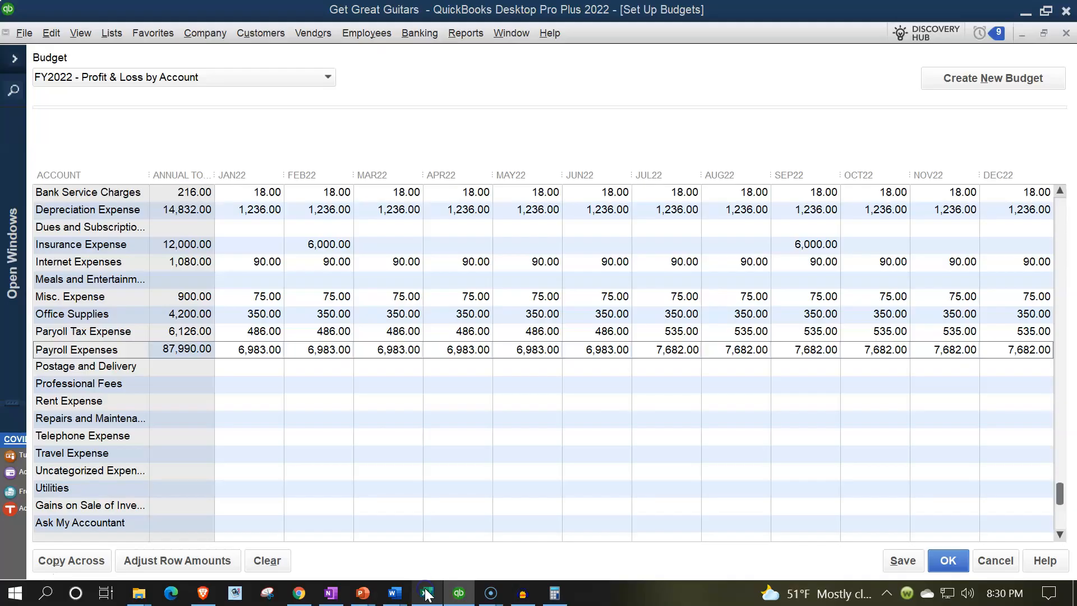
left_click(425, 594)
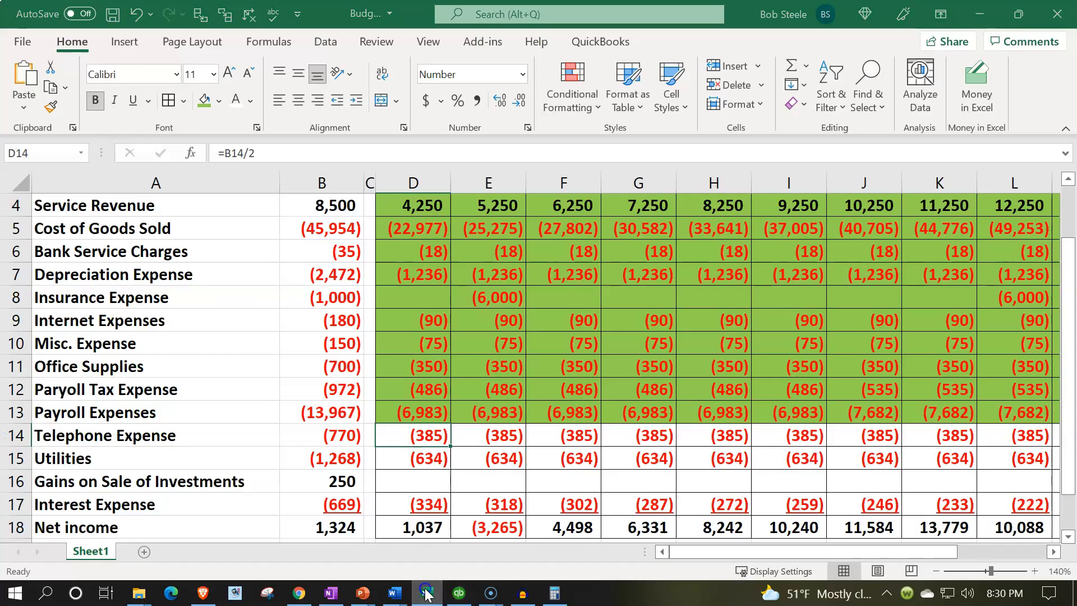
left_click(425, 594)
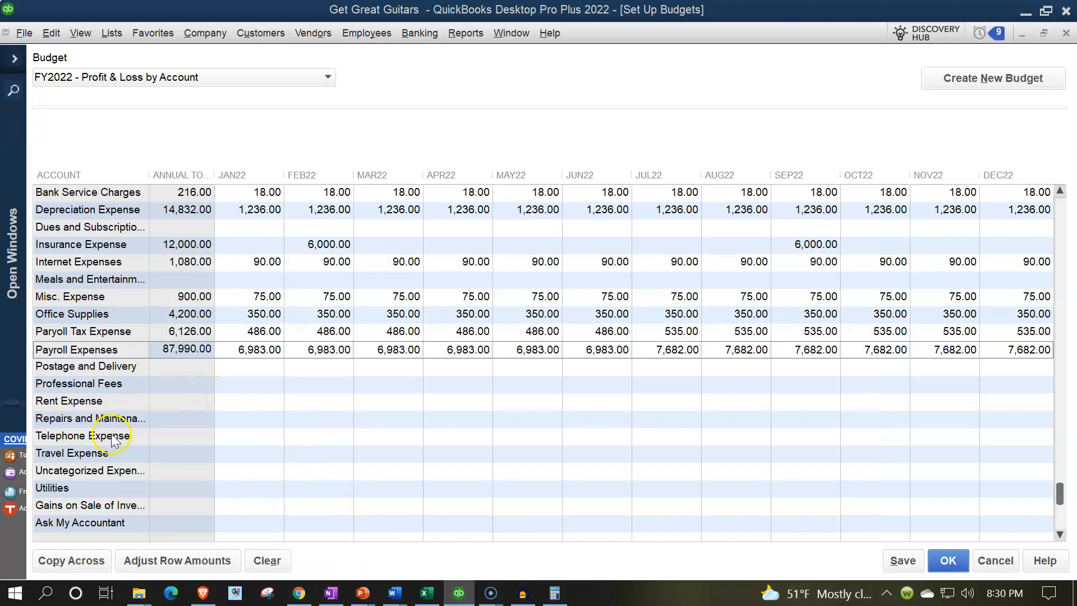
left_click(251, 437)
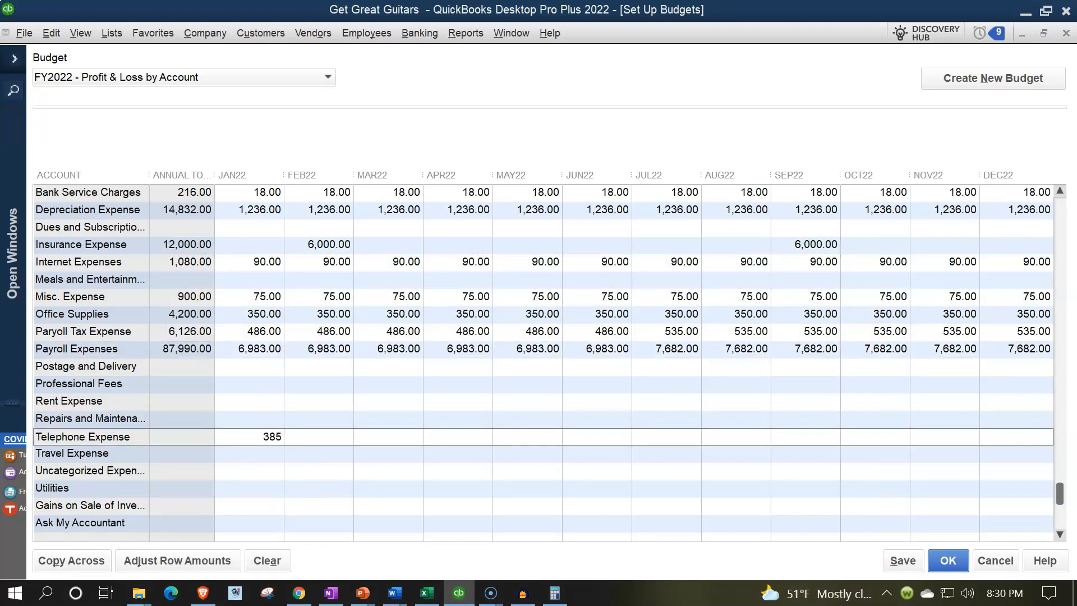
left_click(84, 560)
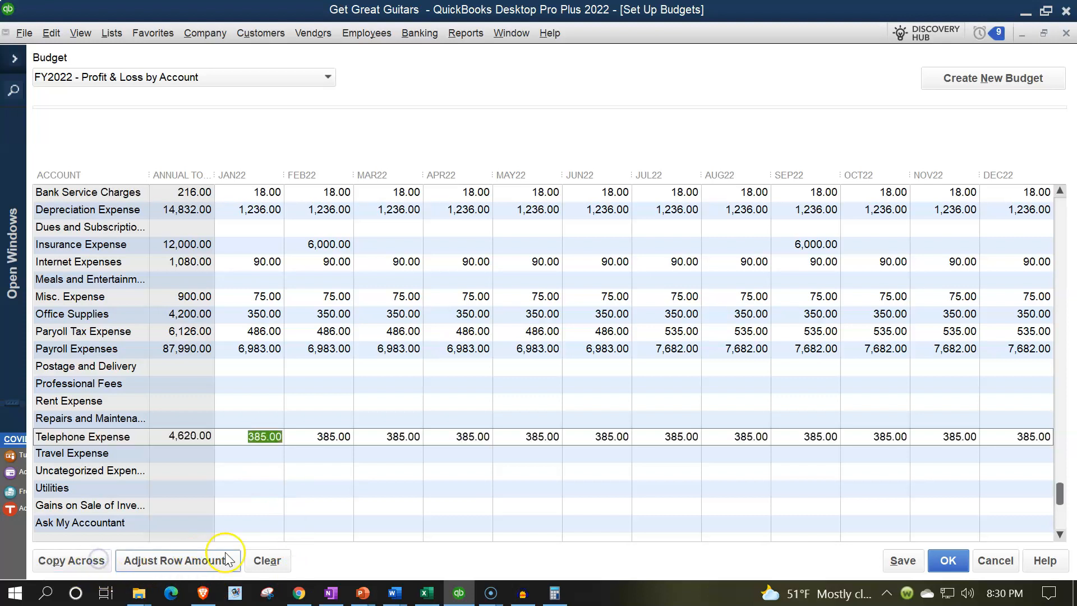
left_click(426, 594)
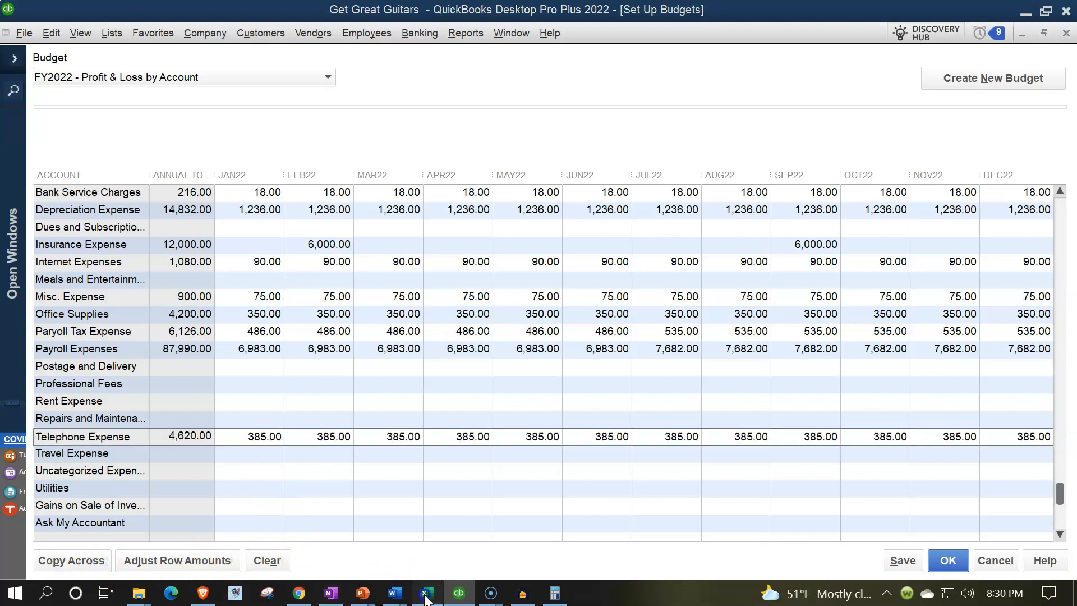
- Shade Telephone Expense D14:P14 green and review the Utilities row 15 formulas in Excel
left_click_drag(418, 435, 1034, 448)
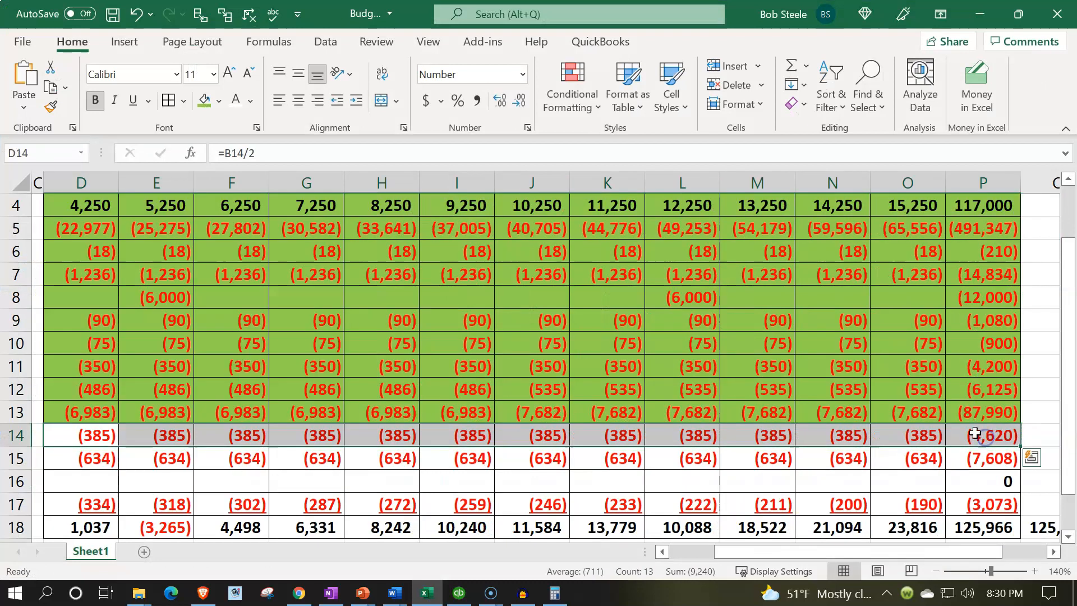
left_click(203, 101)
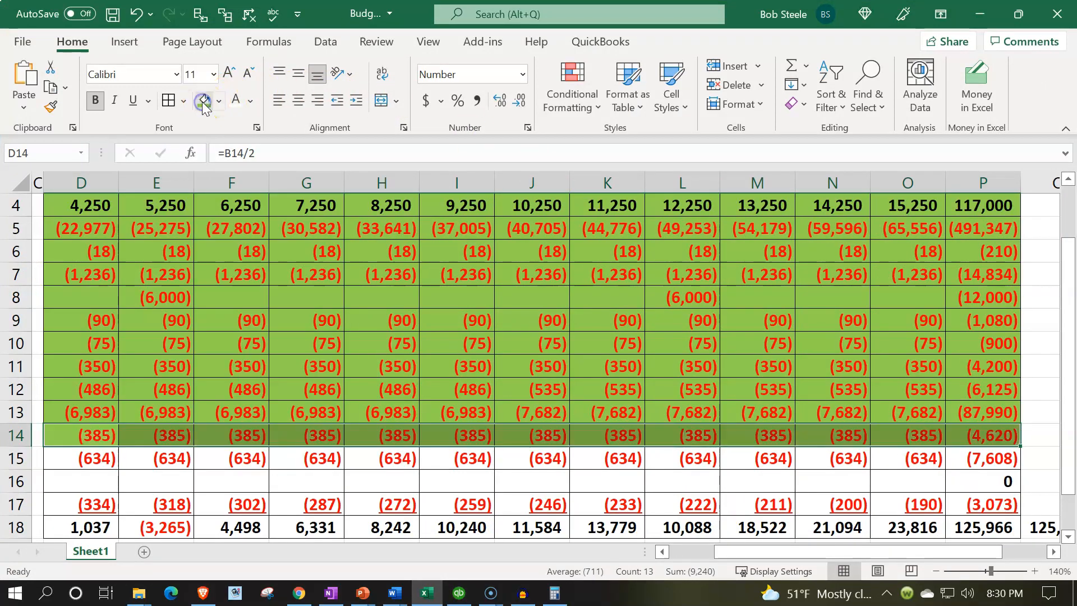
key("Down")
key("Left")
key("Left")
key("Left")
key("Right")
key("Right")
key("Right")
key("Right")
key("Right")
key("Right")
key("Right")
key("Right")
key("Right")
key("Right")
key("Right")
key("Right")
key("Right")
key("Right")
key("Right")
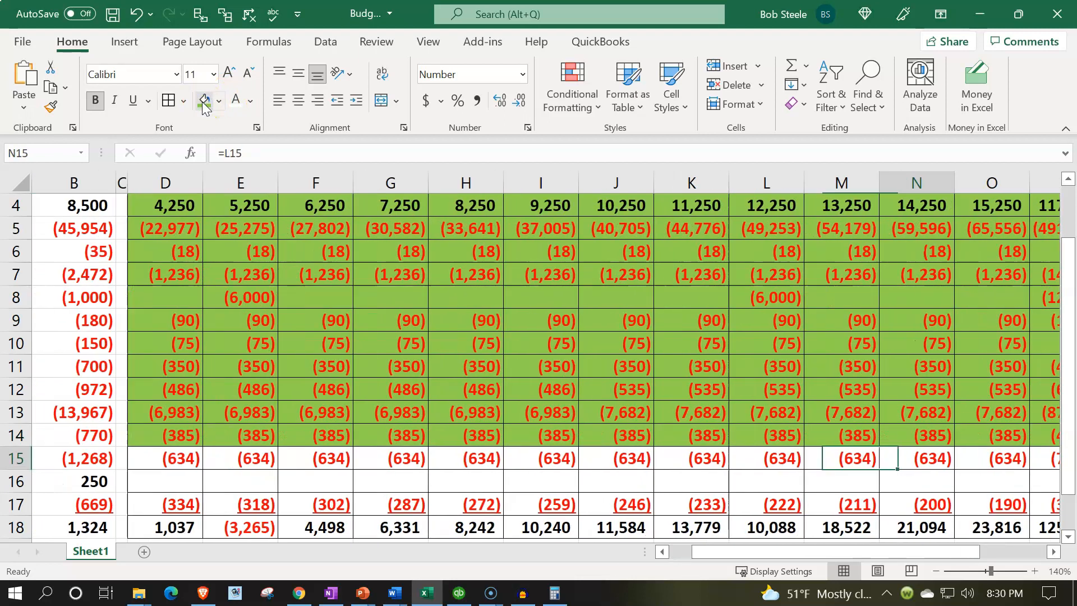
key("Left")
key("Left")
key("Left")
key("Left")
key("Left")
key("Left")
key("Left")
key("Left")
key("Left")
key("Left")
key("Left")
key("Left")
key("Left")
key("Left")
key("Left")
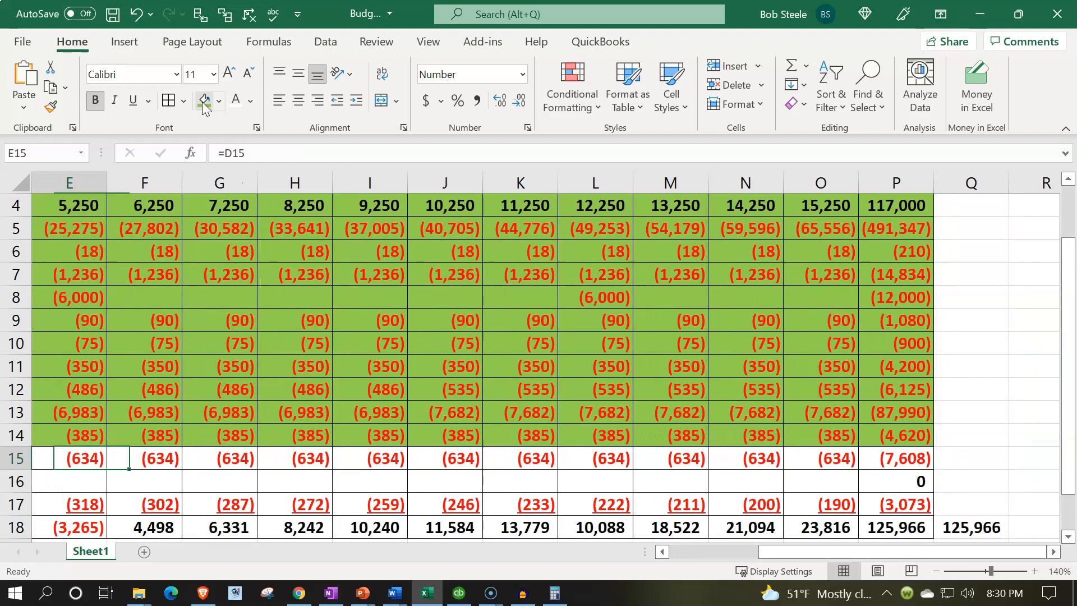
key("Right")
key("Right")
key("Right")
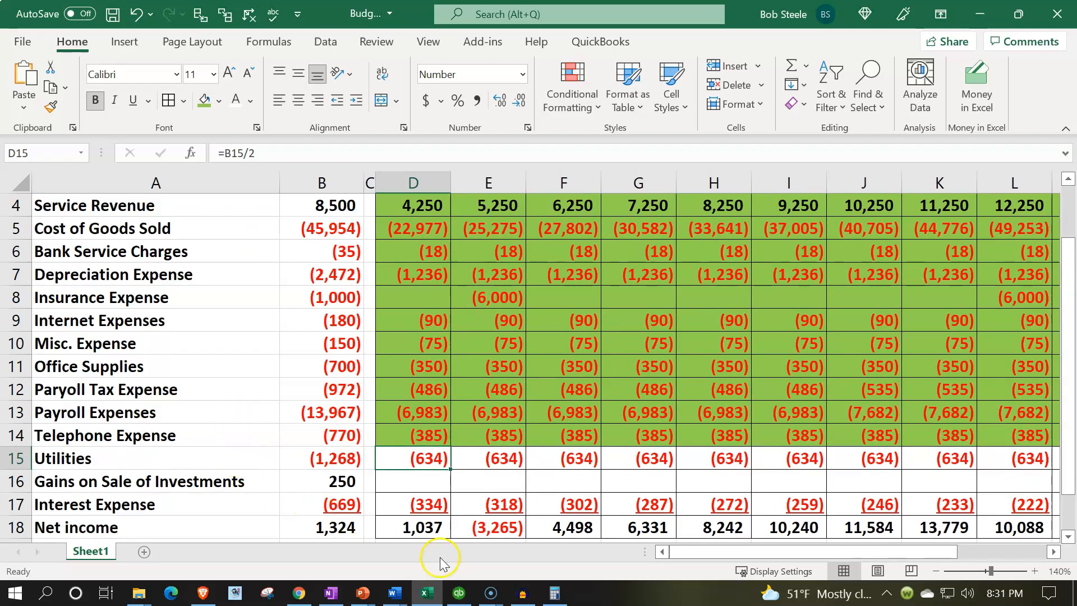
left_click(431, 598)
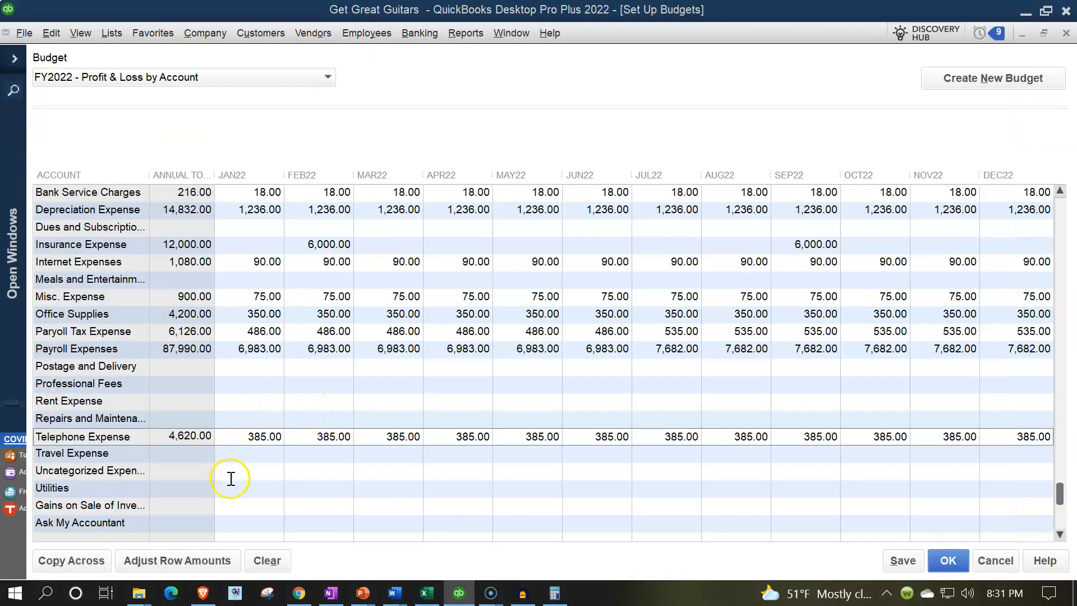
- Enter 385 in Utilities JAN22 and copy it across all months
left_click(249, 490)
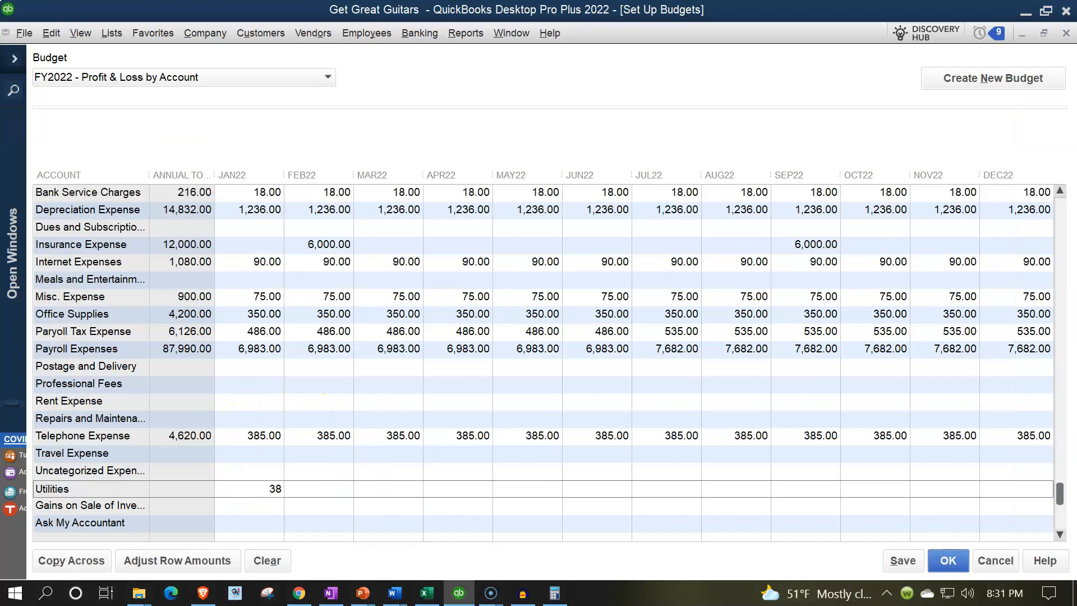
type("385")
left_click(95, 559)
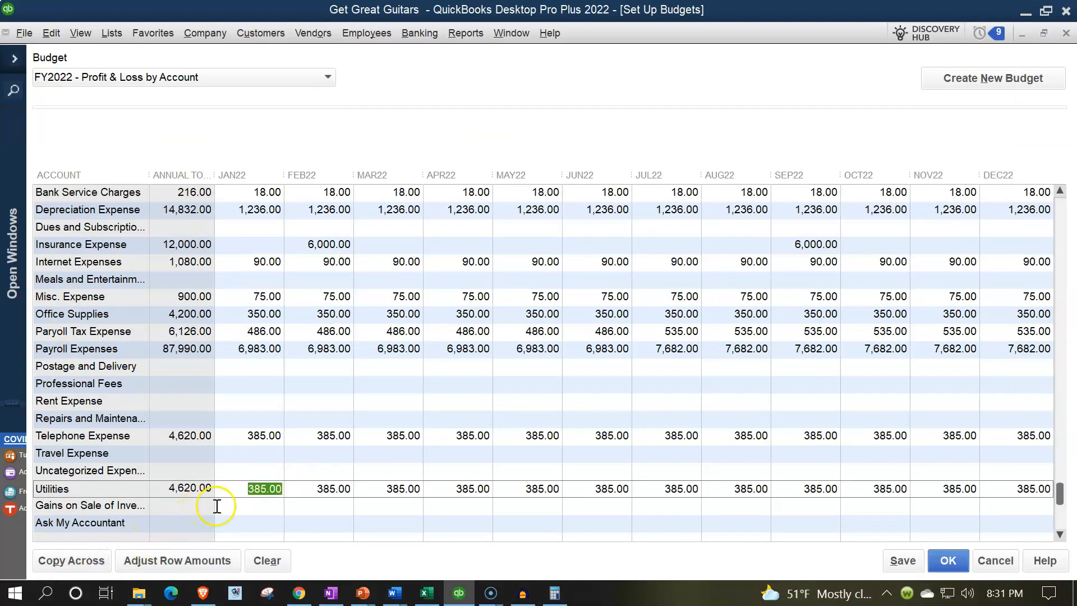
- Check Excel's Interest Expense January formula before returning to the QuickBooks budget
left_click(426, 592)
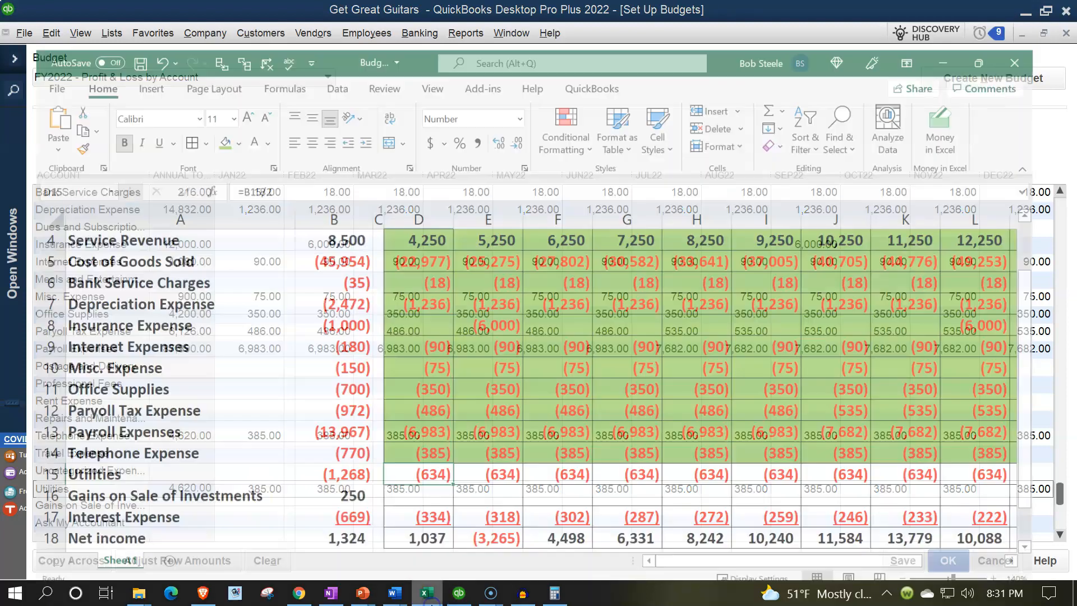
scroll(444, 515, "down", 1)
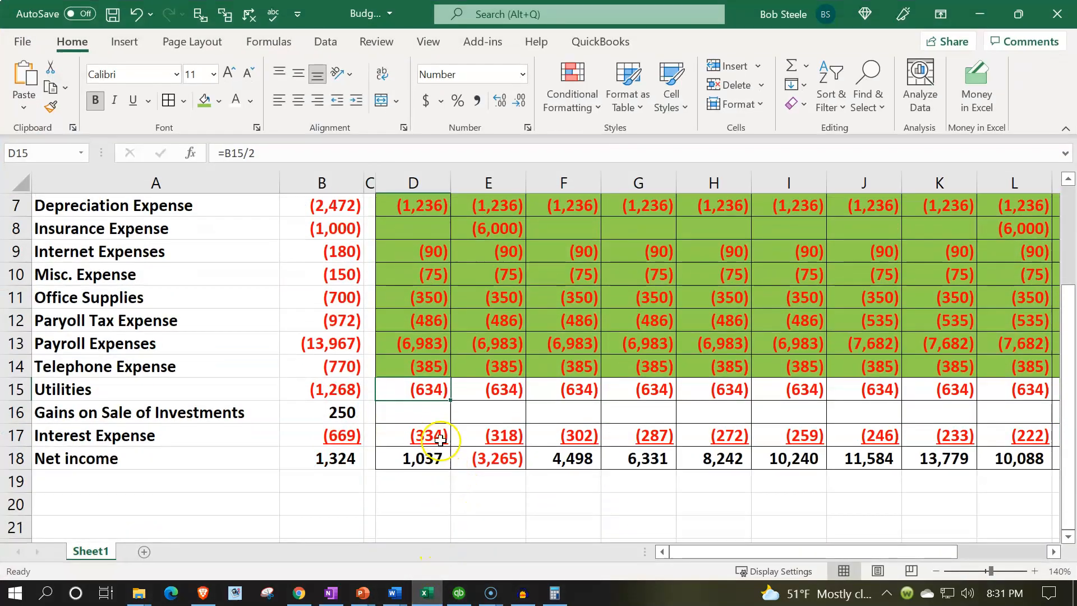
left_click(441, 434)
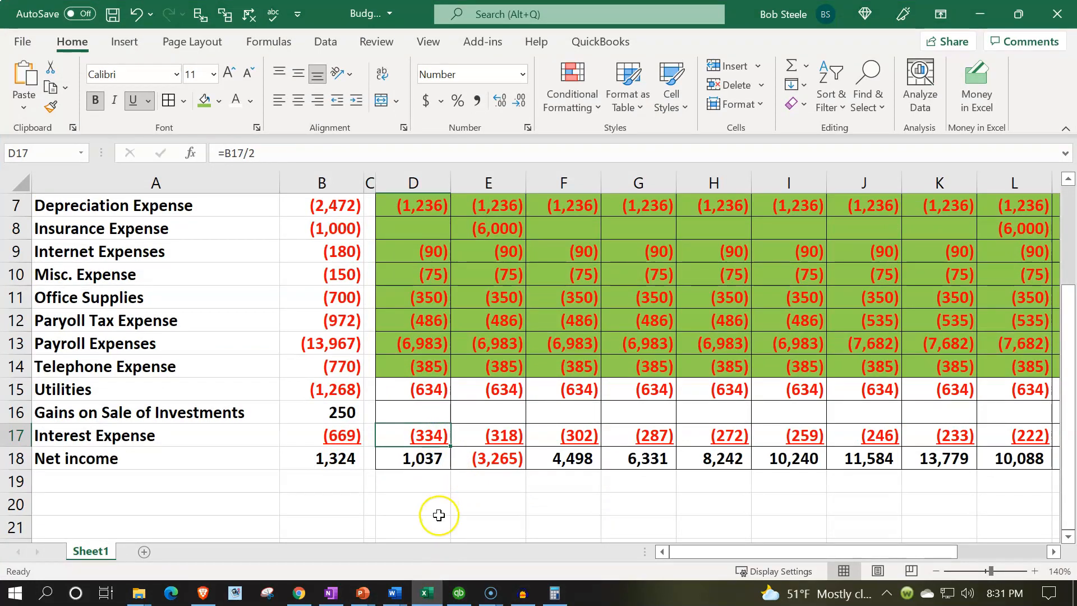
left_click(426, 593)
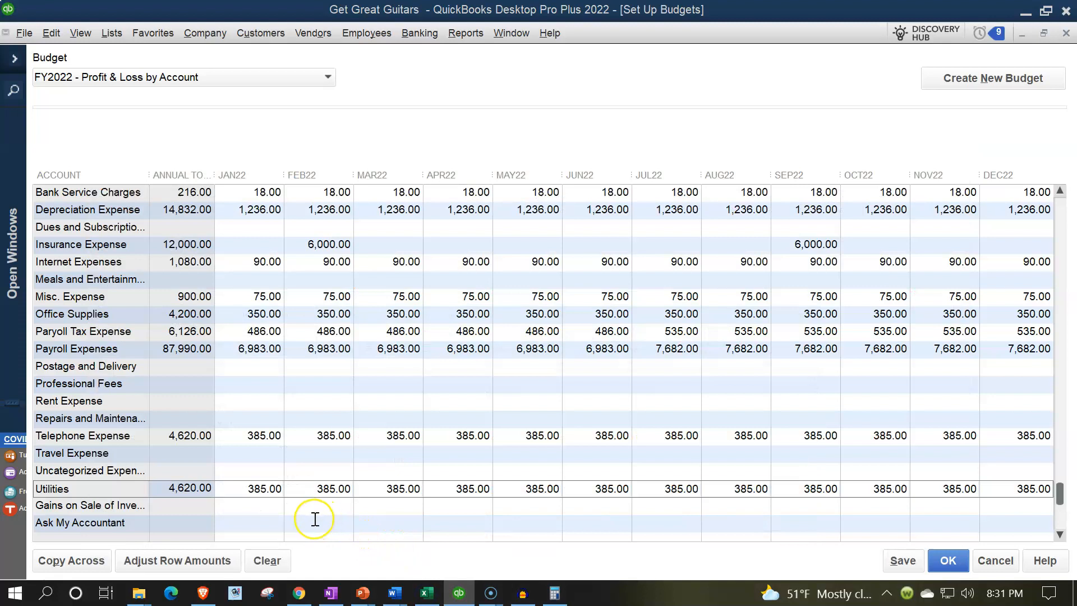
scroll(315, 520, "down", 1)
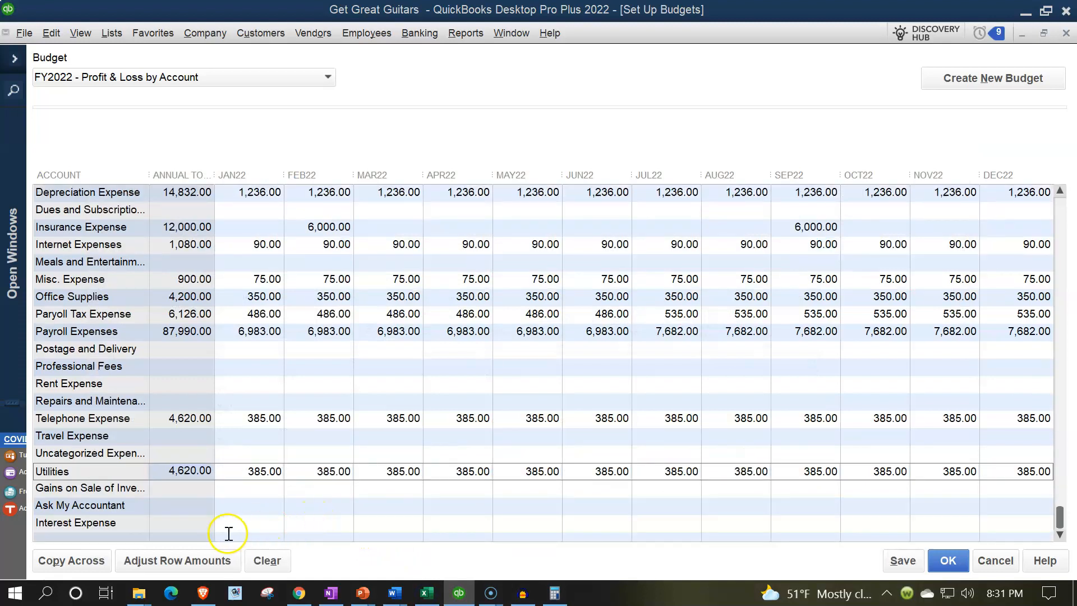
- Enter 334.00 for Interest Expense JAN22, confirming Excel's E17 formula =D17*0.95
left_click(249, 525)
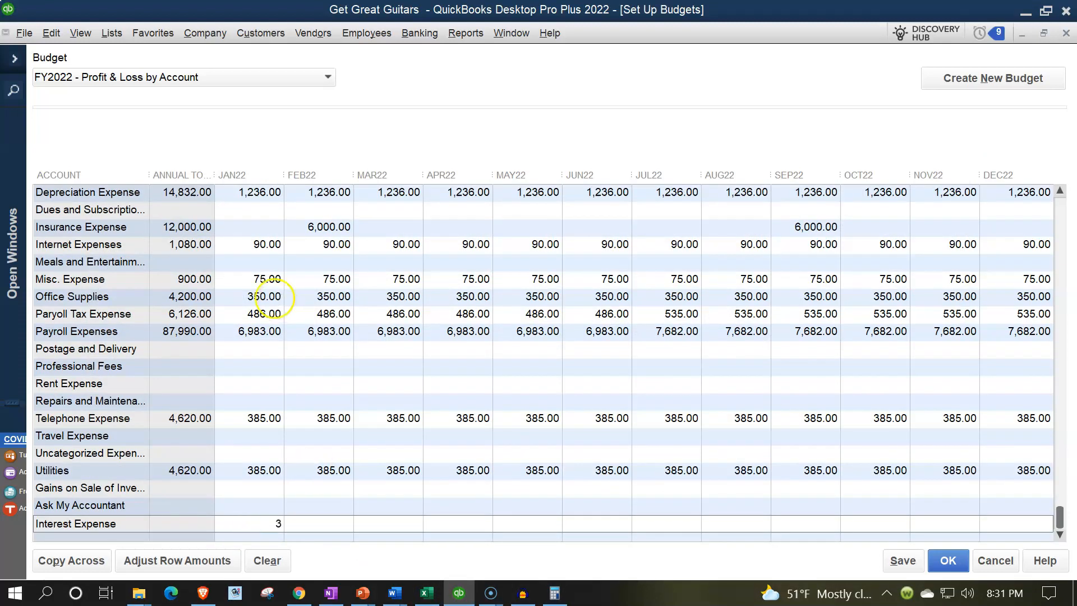
left_click(426, 593)
left_click(490, 438)
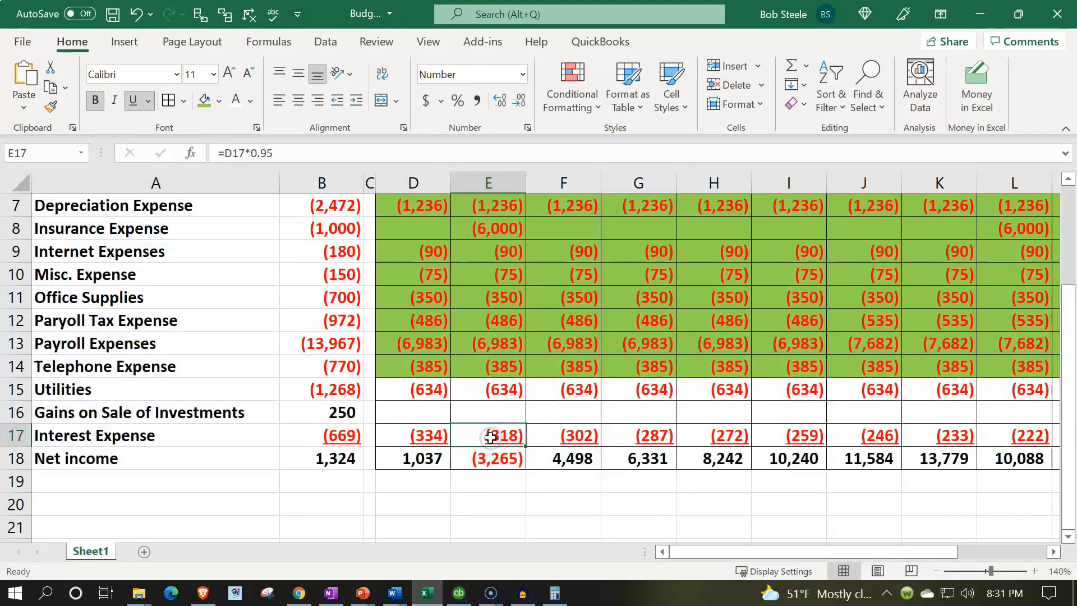
left_click(422, 596)
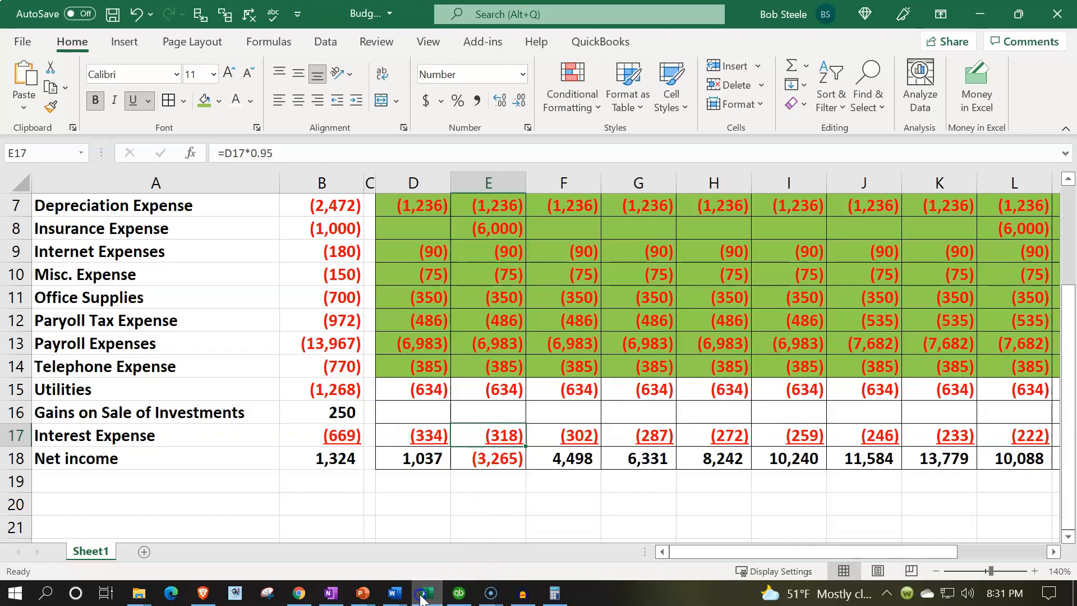
left_click(263, 524)
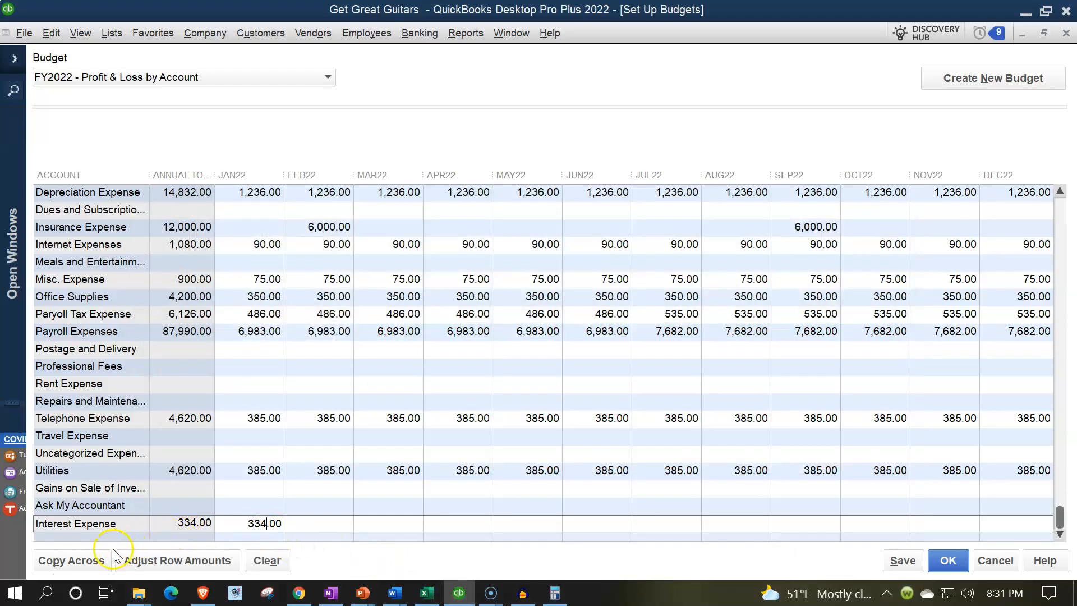
- Decrease Interest Expense 5% monthly, compounded, from the selected month for a 3,070.35 total
left_click(140, 560)
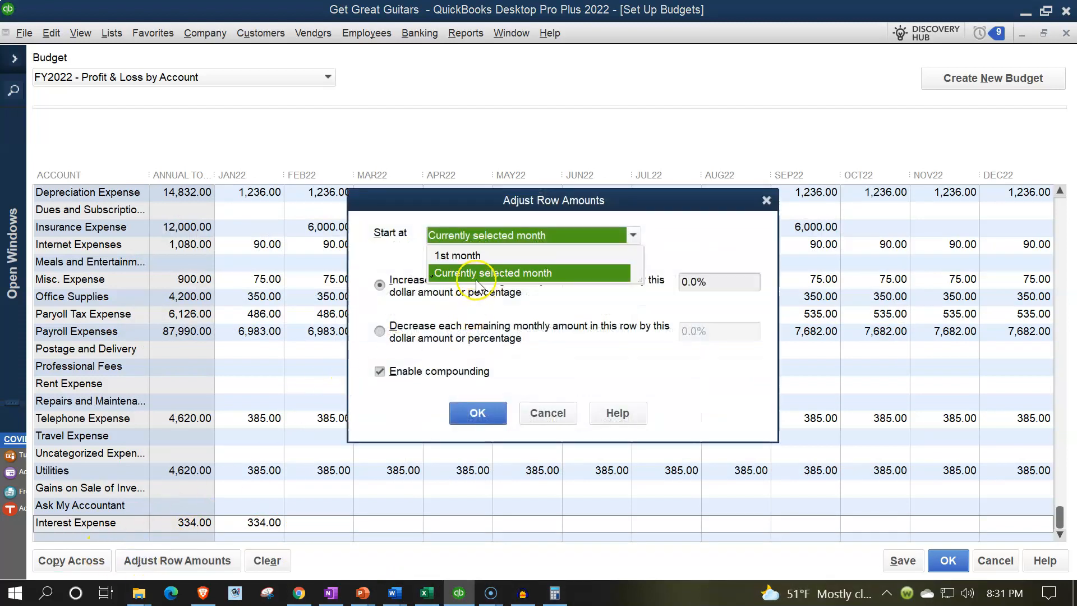
left_click(477, 277)
left_click(383, 331)
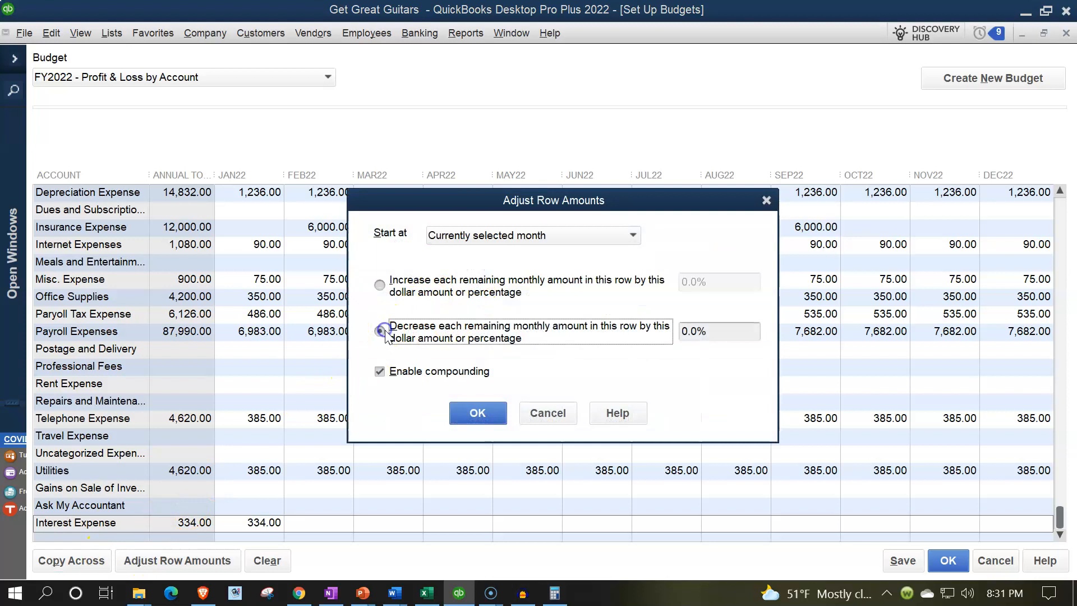
left_click(705, 332)
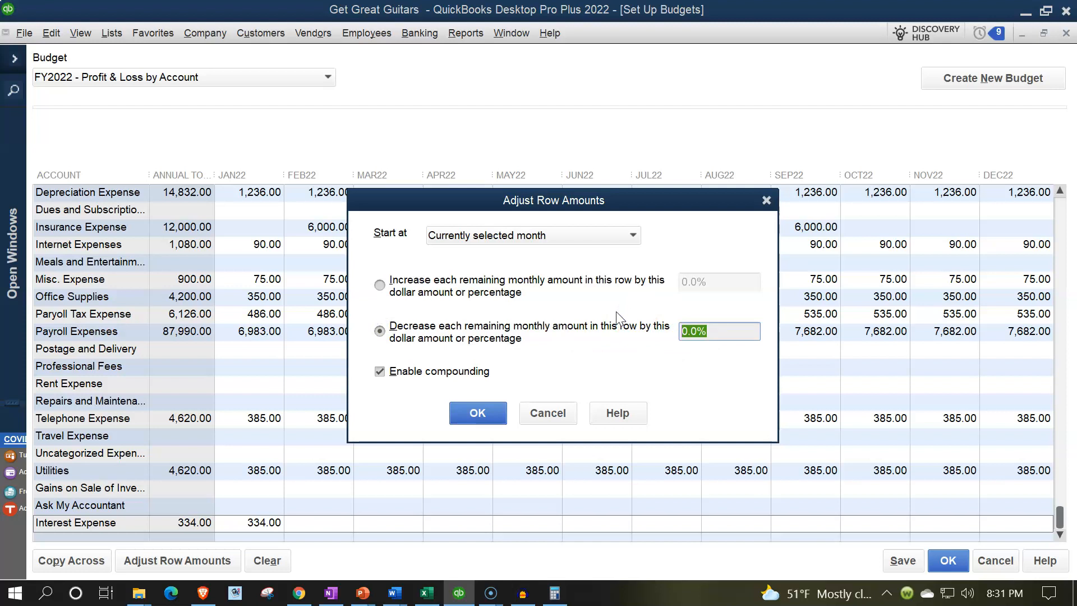
type("5")
left_click(498, 416)
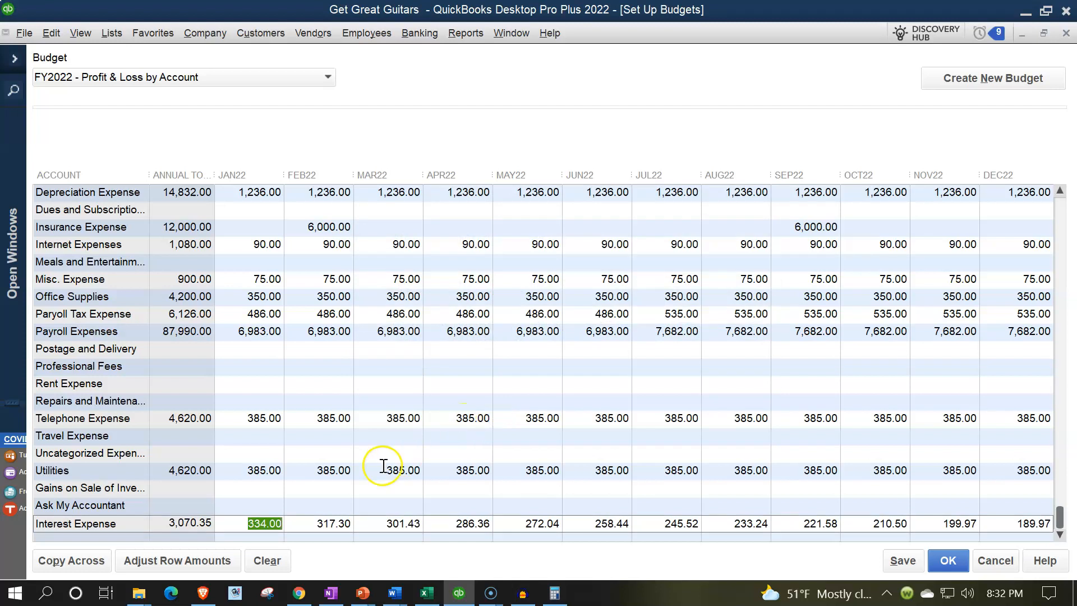
- Fill Excel cells D15:P17 green, then go back to the QuickBooks budget
left_click(426, 593)
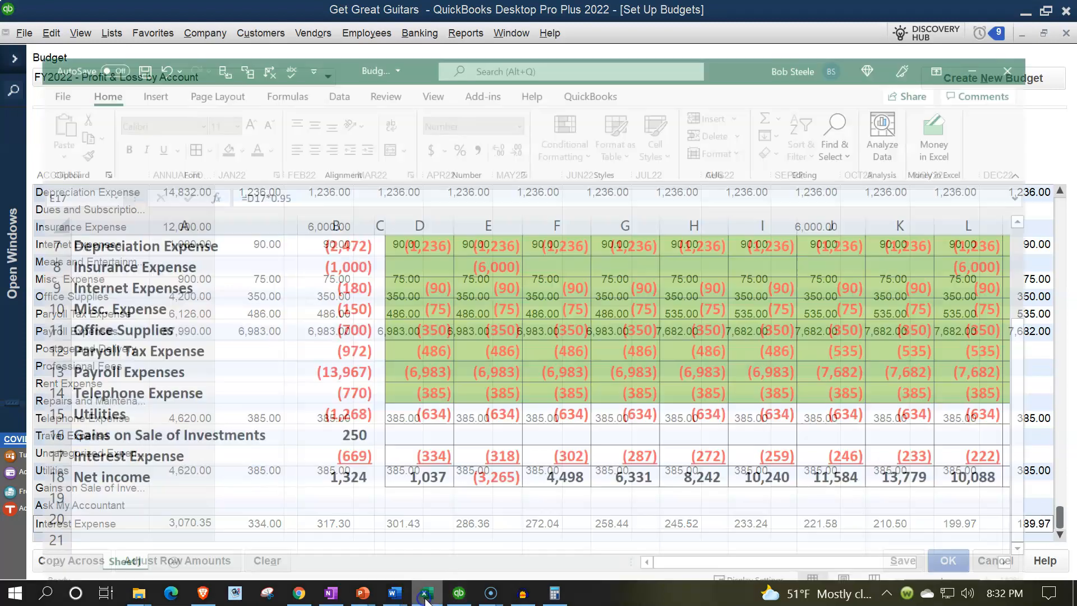
left_click_drag(432, 389, 1056, 411)
left_click_drag(1038, 412, 1001, 429)
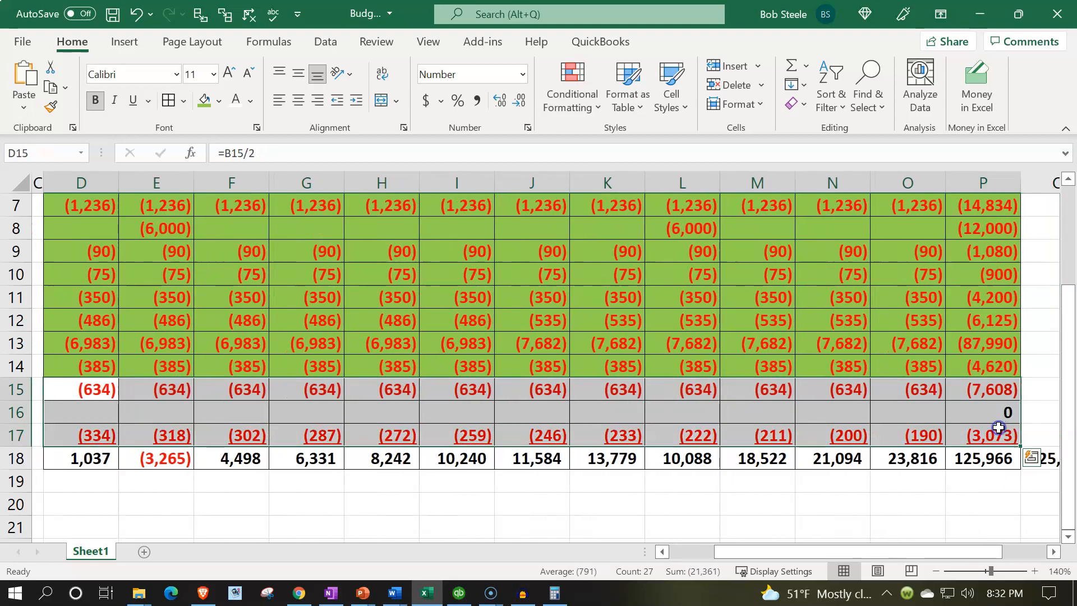
left_click(203, 103)
left_click(319, 390)
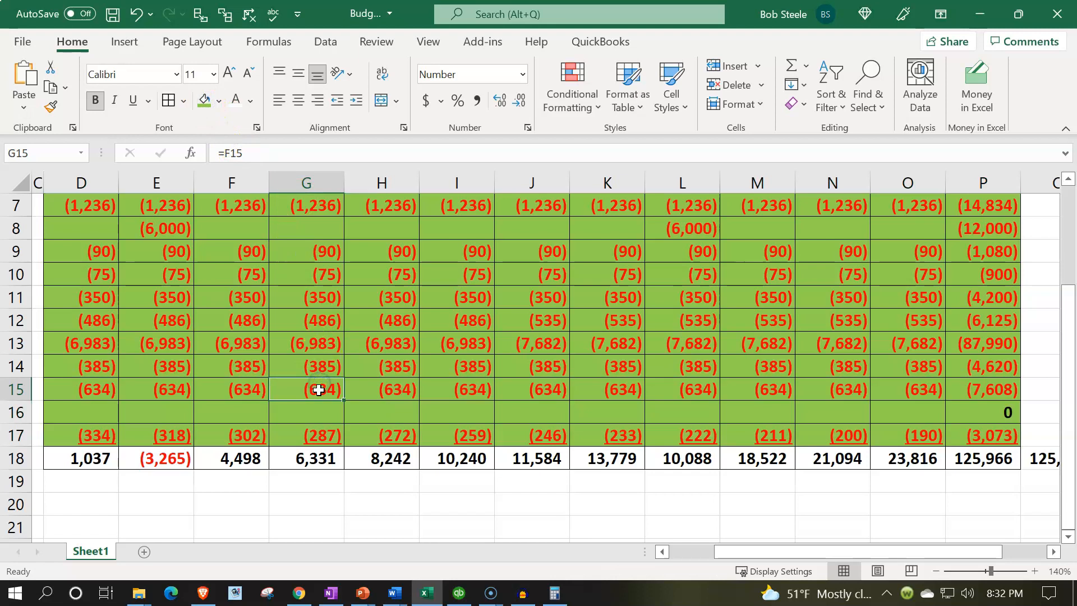
key("Left")
key("Left")
key("Left")
key("Left")
key("Left")
key("Left")
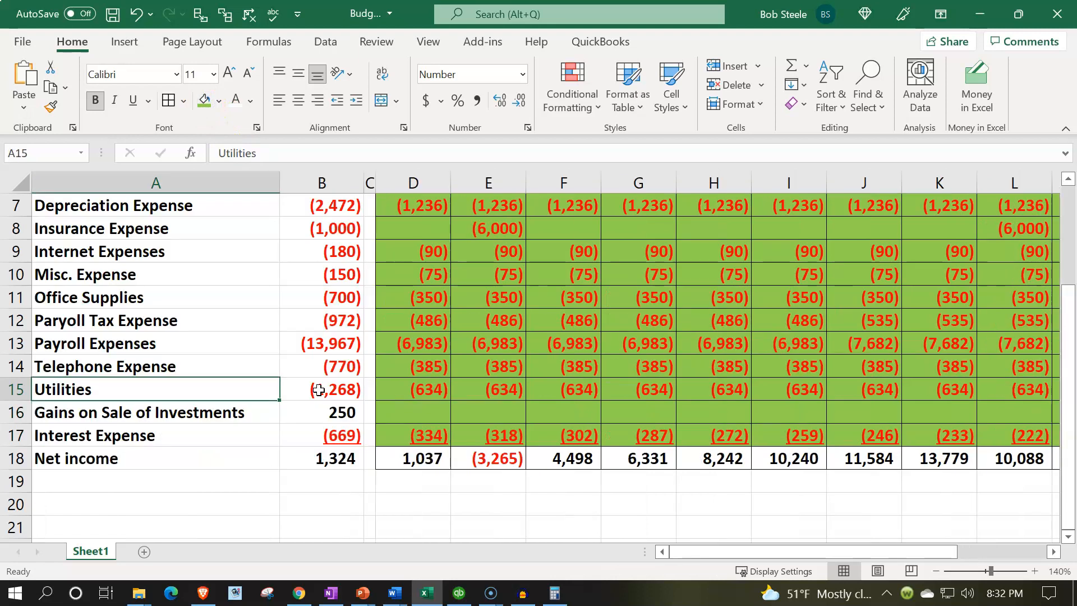
left_click(458, 593)
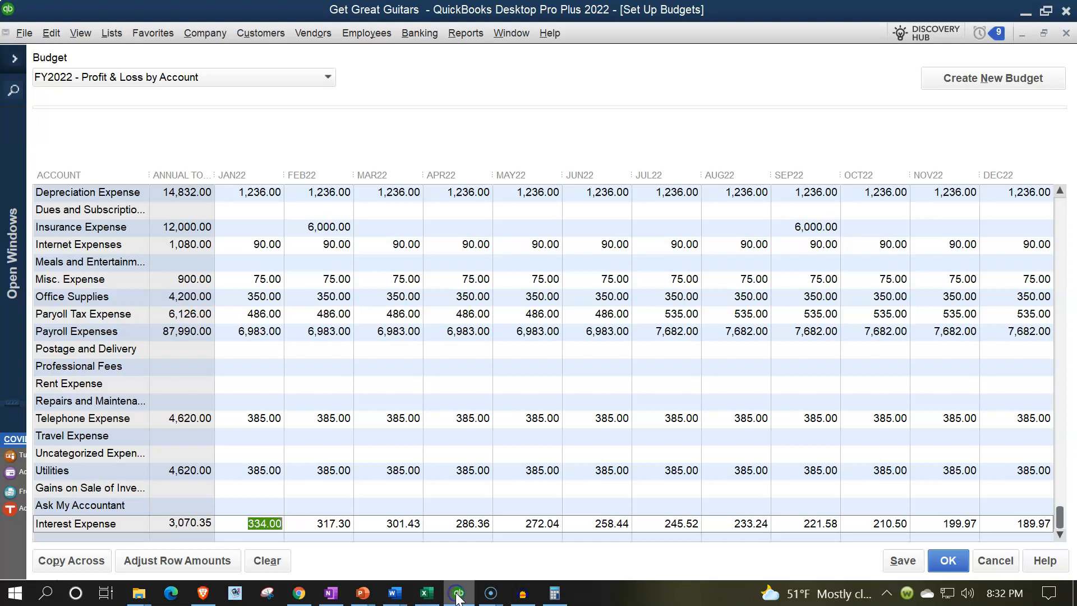
- Save the budget and create a Profit & Loss Budget Overview report for Jan–Dec 2022 by month
left_click(944, 561)
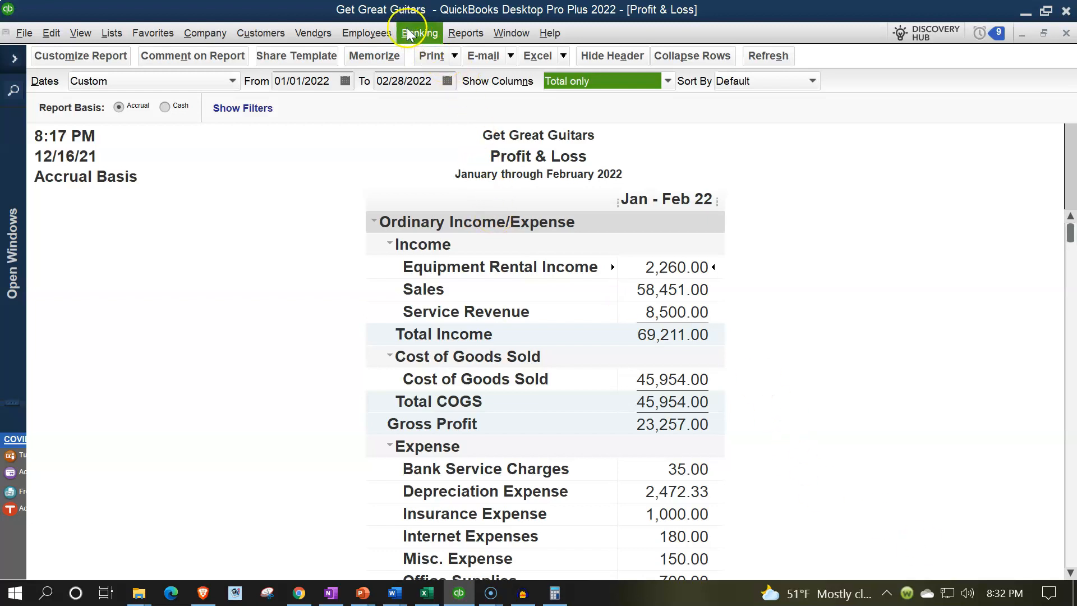
left_click(469, 35)
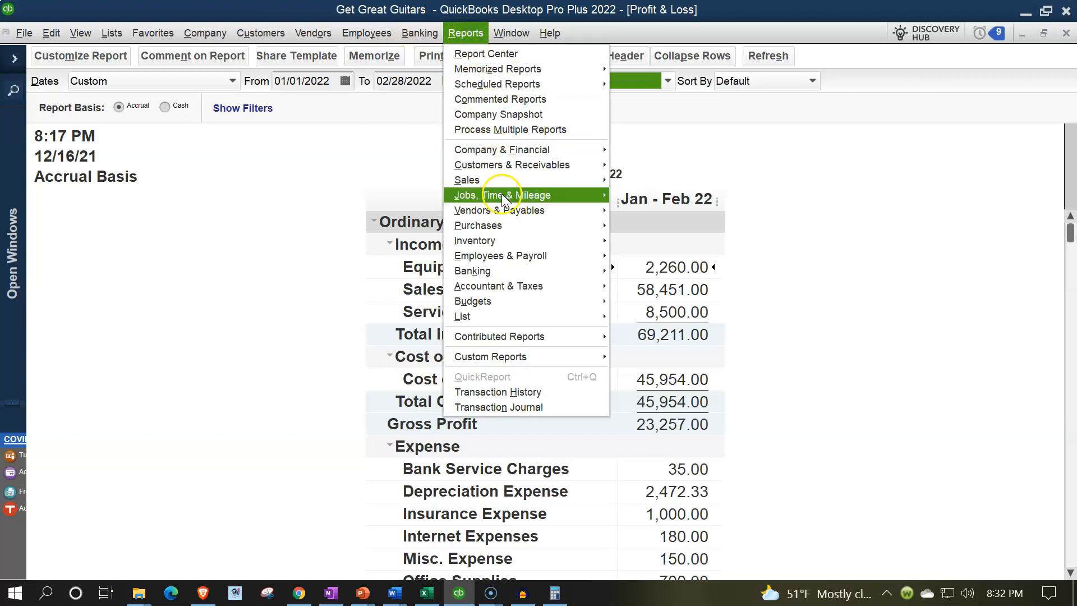
mouse_move(507, 286)
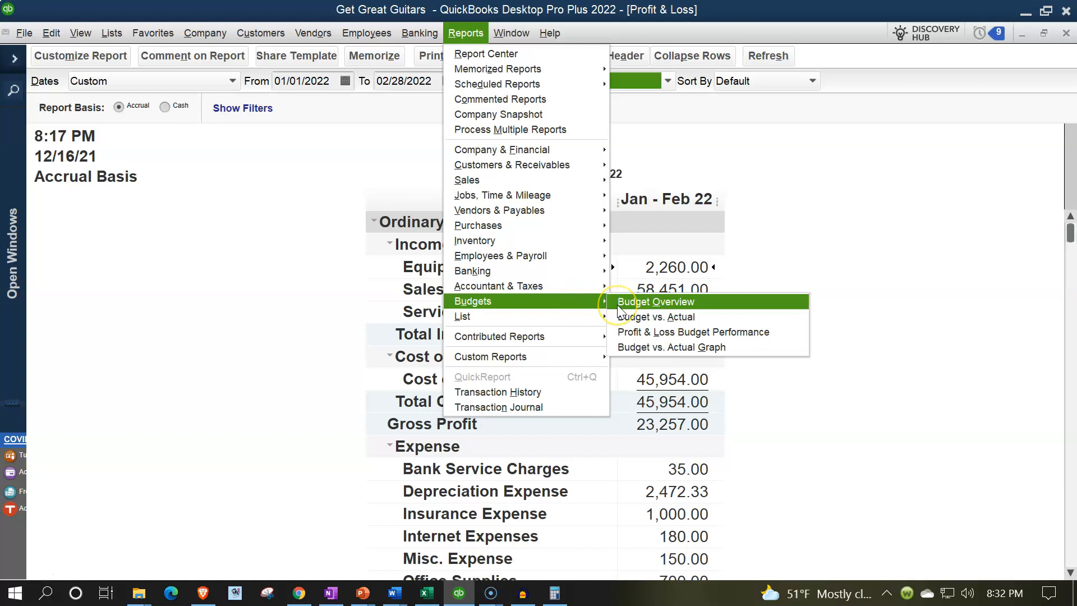
left_click(618, 306)
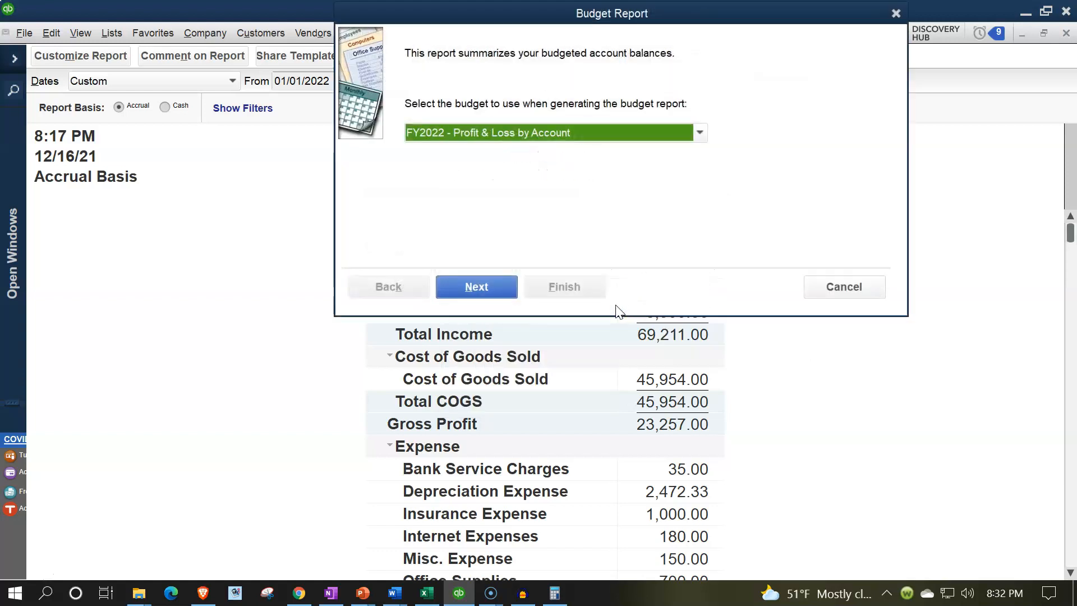
left_click(488, 289)
left_click(488, 291)
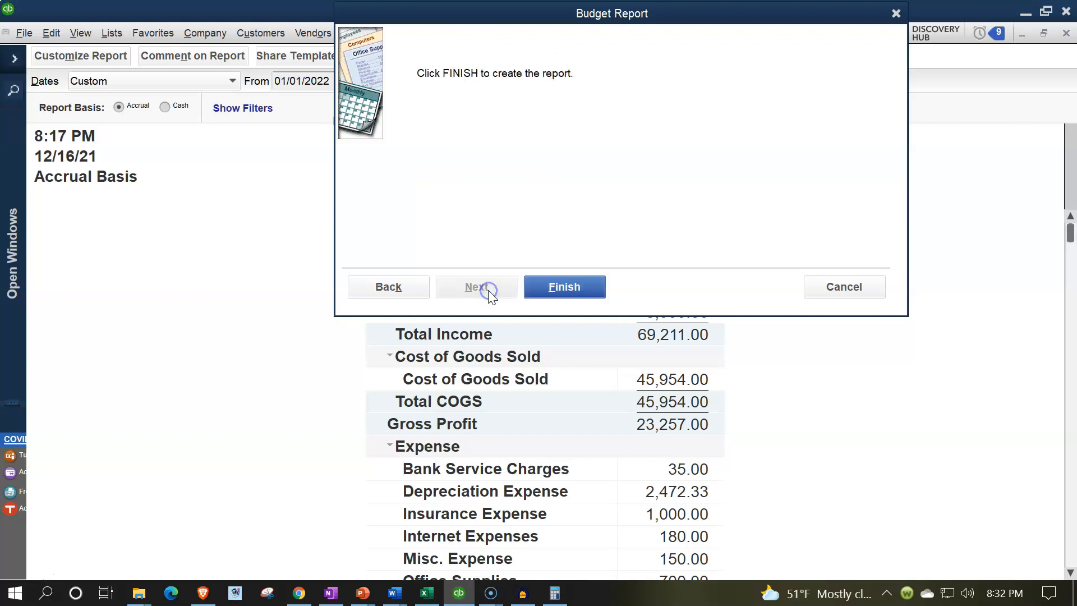
left_click(586, 287)
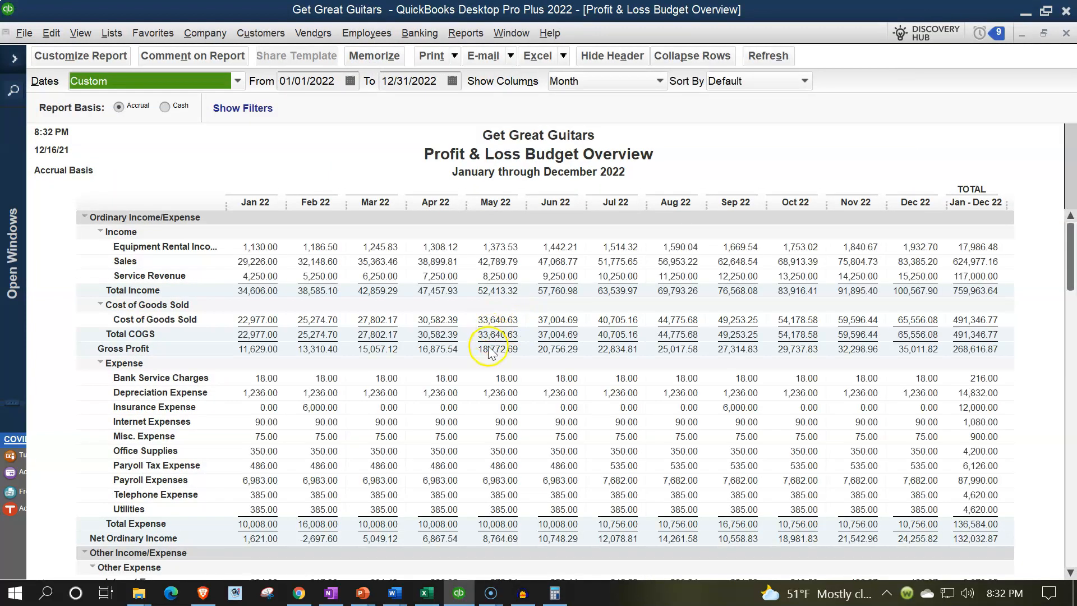
- Check the report's January Net Income of 1,287.00 against Excel's D18 value of 1,037
scroll(482, 353, "down", 1)
scroll(481, 352, "down", 1)
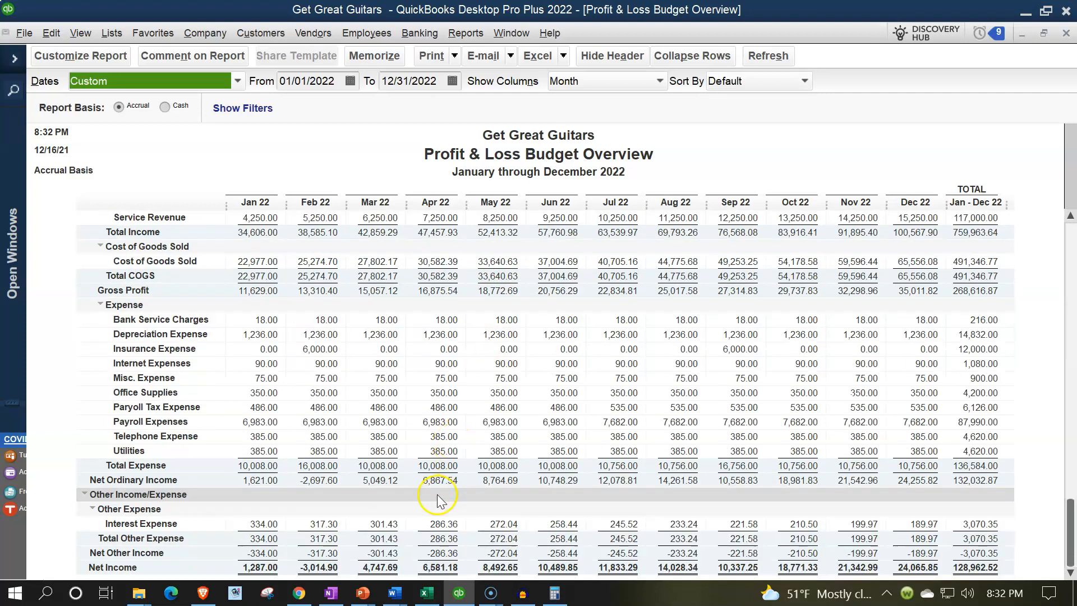
scroll(297, 481, "up", 2)
scroll(297, 481, "down", 2)
left_click(427, 593)
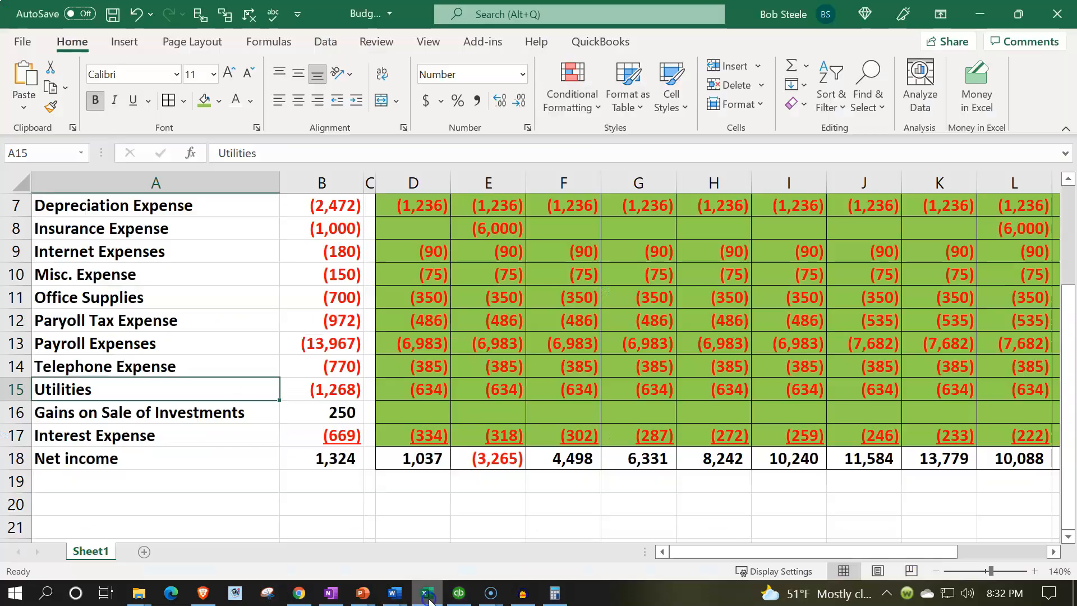
left_click(426, 463)
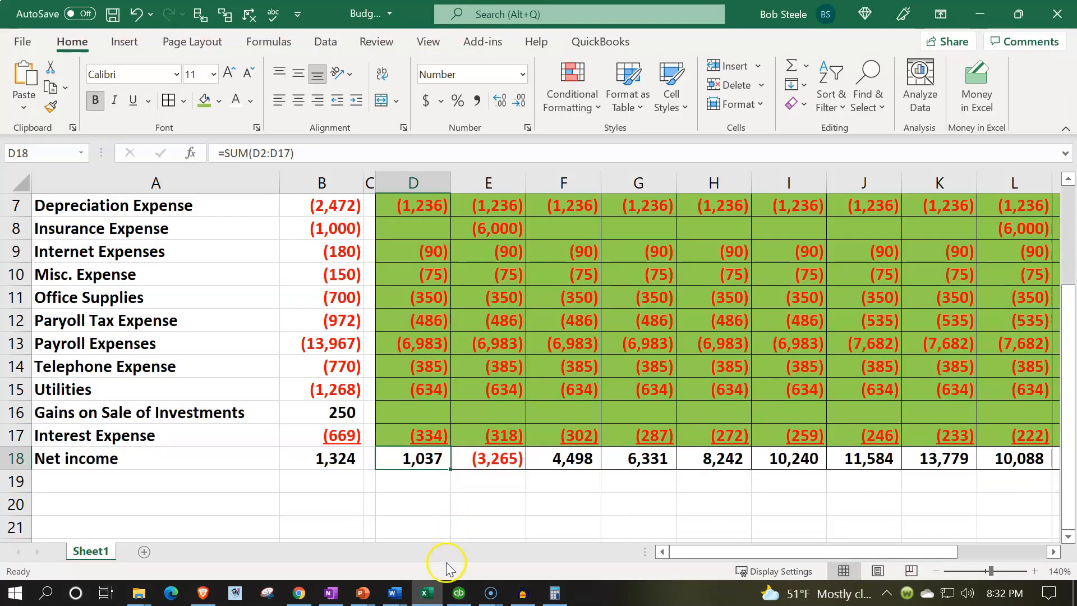
left_click(426, 589)
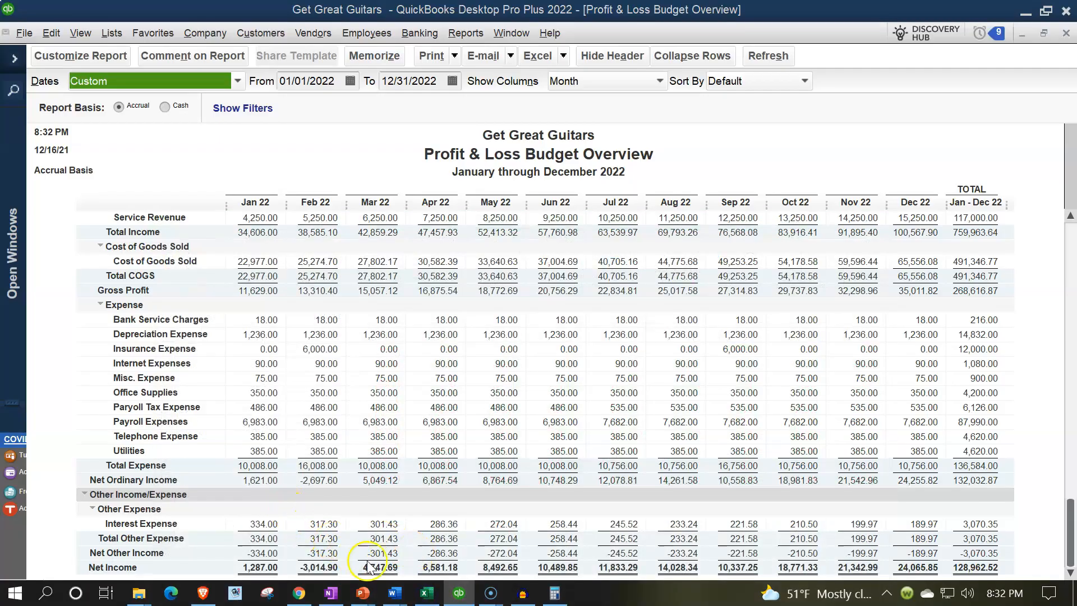
left_click(428, 592)
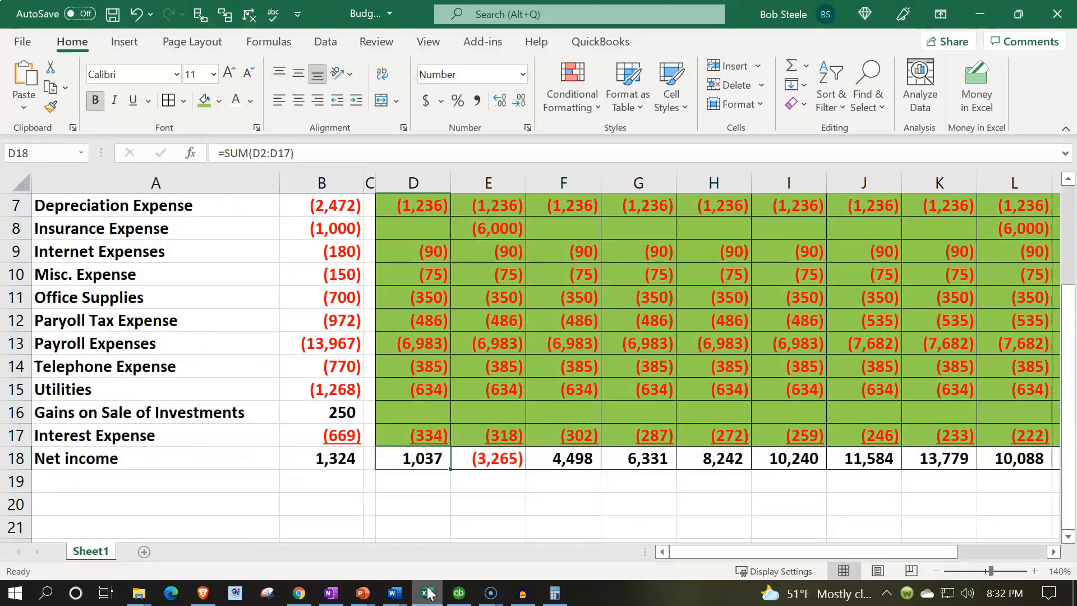
scroll(417, 496, "up", 2)
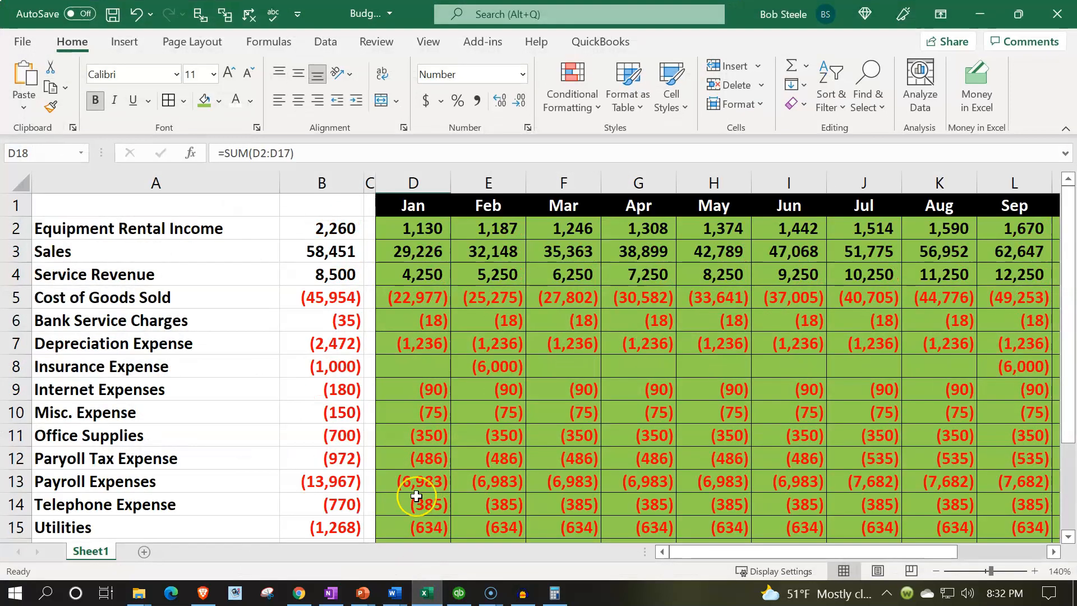
- Restore and resize the Excel window to sit beside the QuickBooks report
left_click_drag(729, 14, 3, 207)
left_click_drag(223, 19, 480, 42)
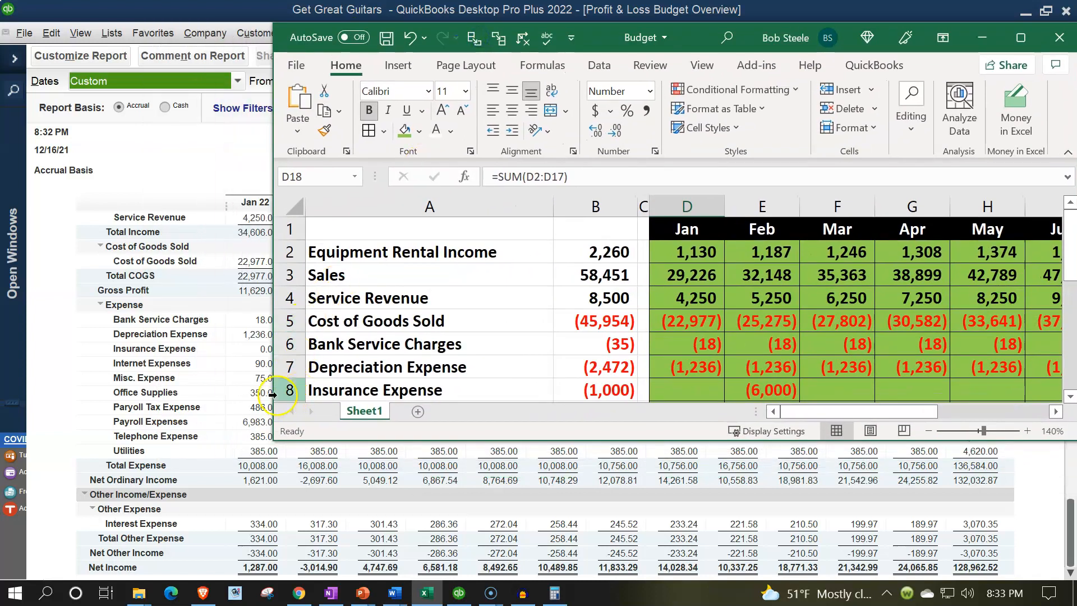
left_click_drag(268, 365, 517, 342)
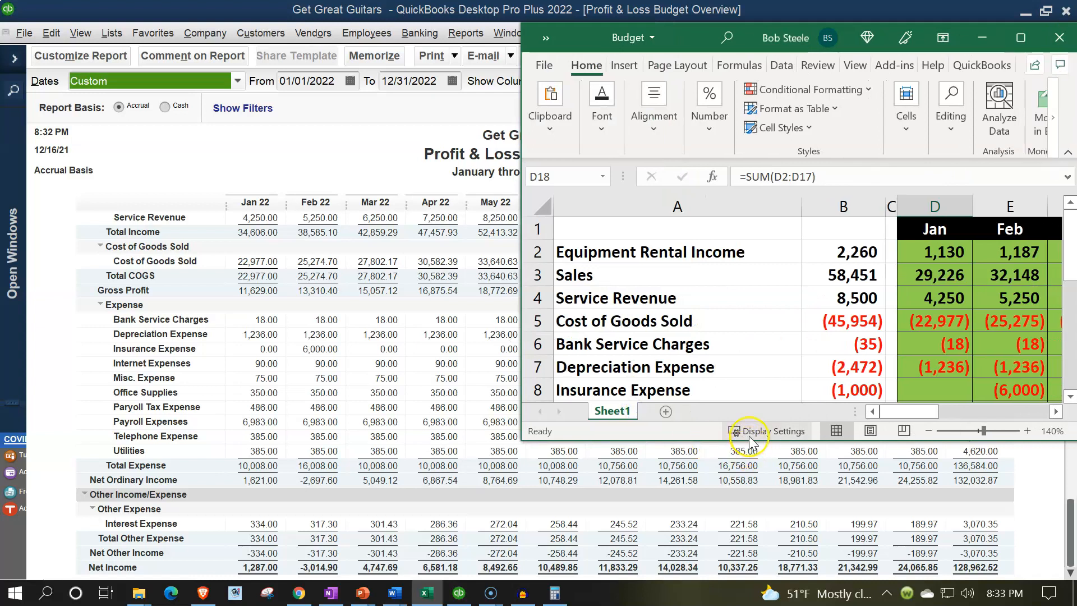
left_click_drag(746, 444, 746, 573)
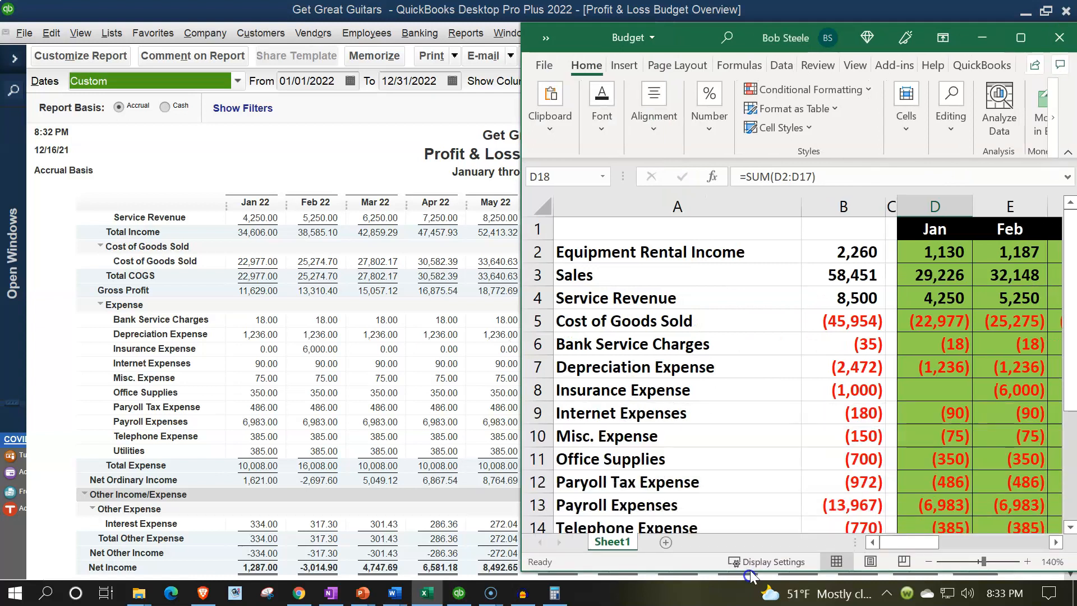
- Check the January income cells D2:D4 and Cost of Goods Sold D5 against the report
left_click(962, 395)
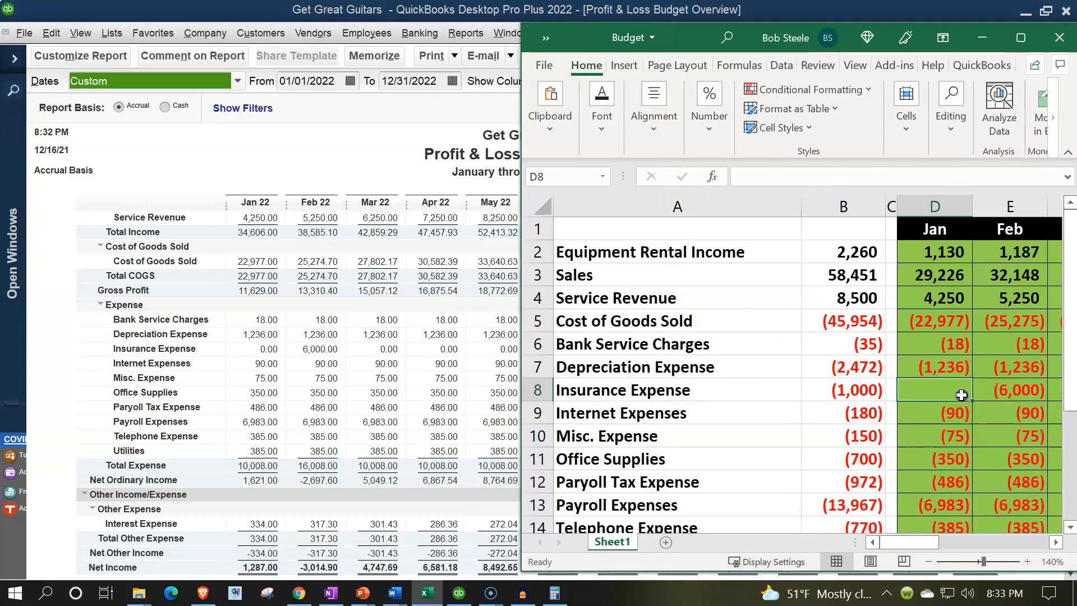
left_click(953, 343)
left_click(946, 253)
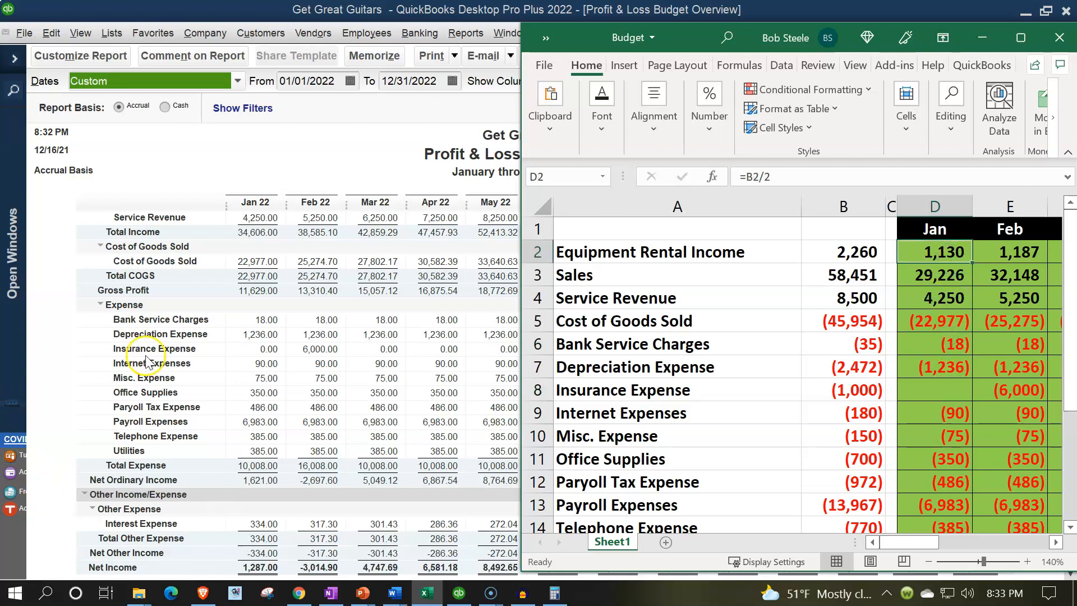
scroll(168, 353, "up", 2)
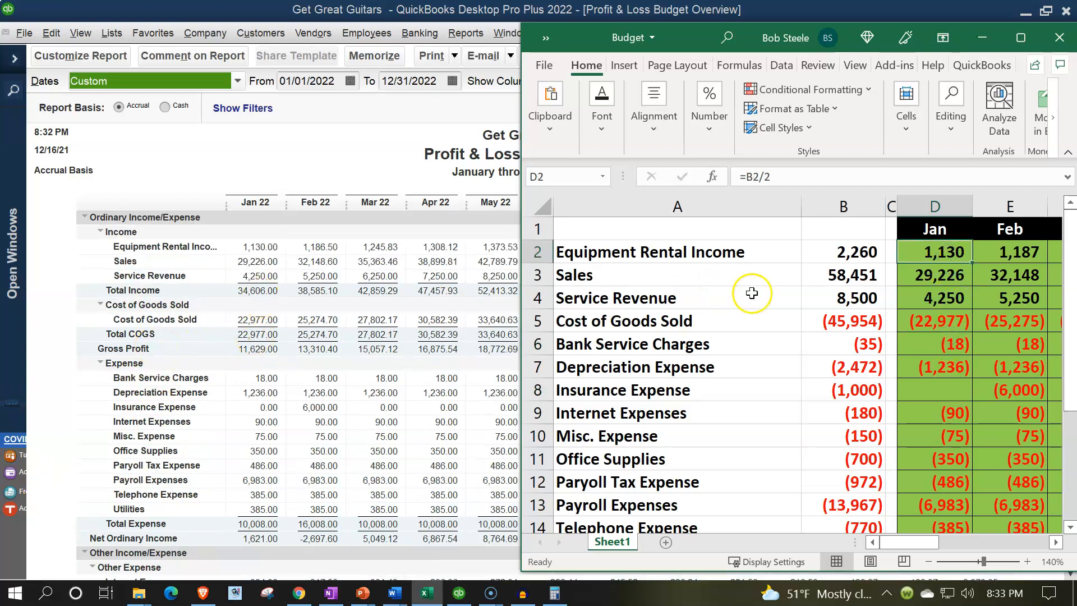
left_click_drag(927, 254, 923, 291)
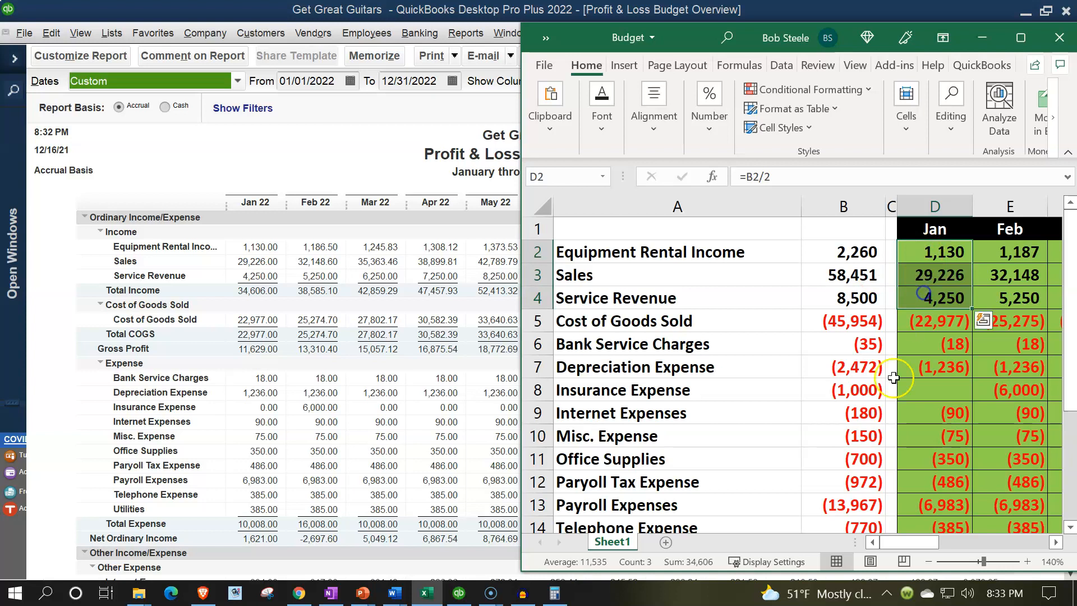
left_click(705, 567)
left_click(928, 324)
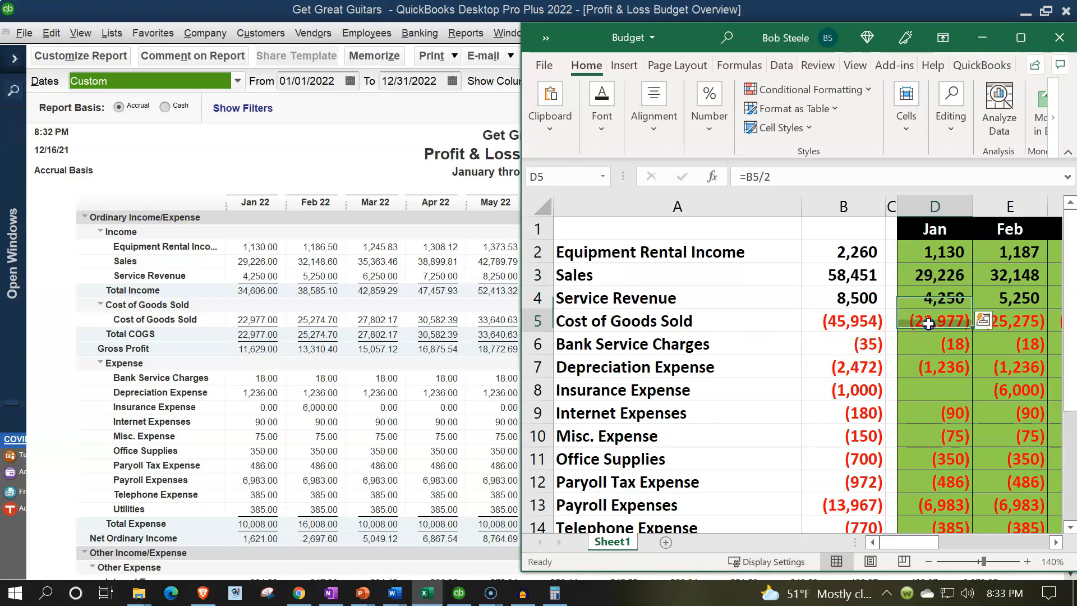
- Total the January expense cells D6:D16 to compare with the report's Jan 22 column
scroll(283, 328, "down", 2)
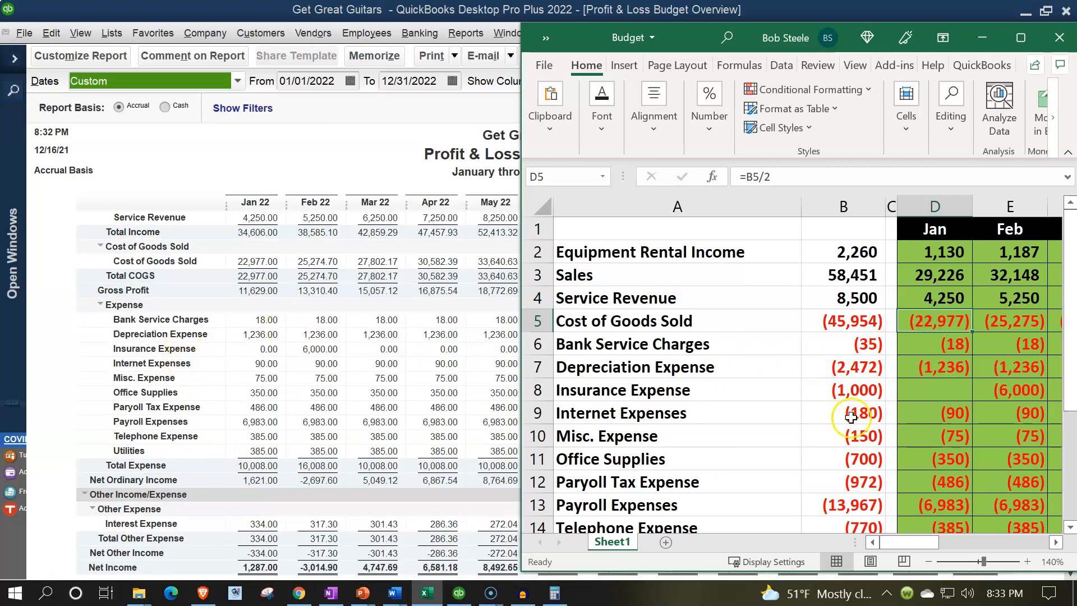
left_click(933, 387)
scroll(933, 368, "down", 1)
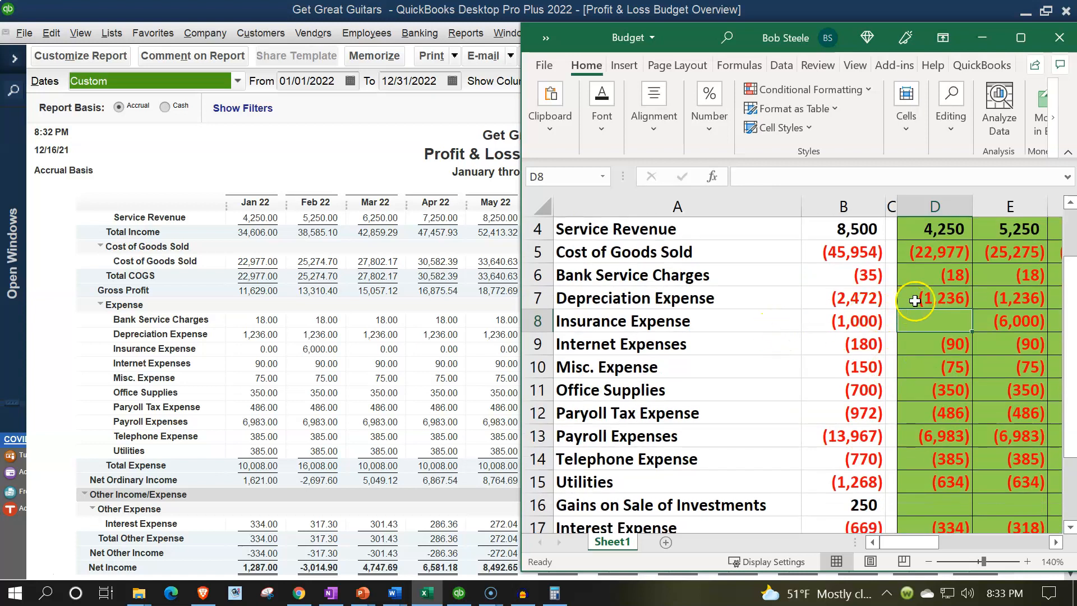
left_click_drag(925, 275, 941, 483)
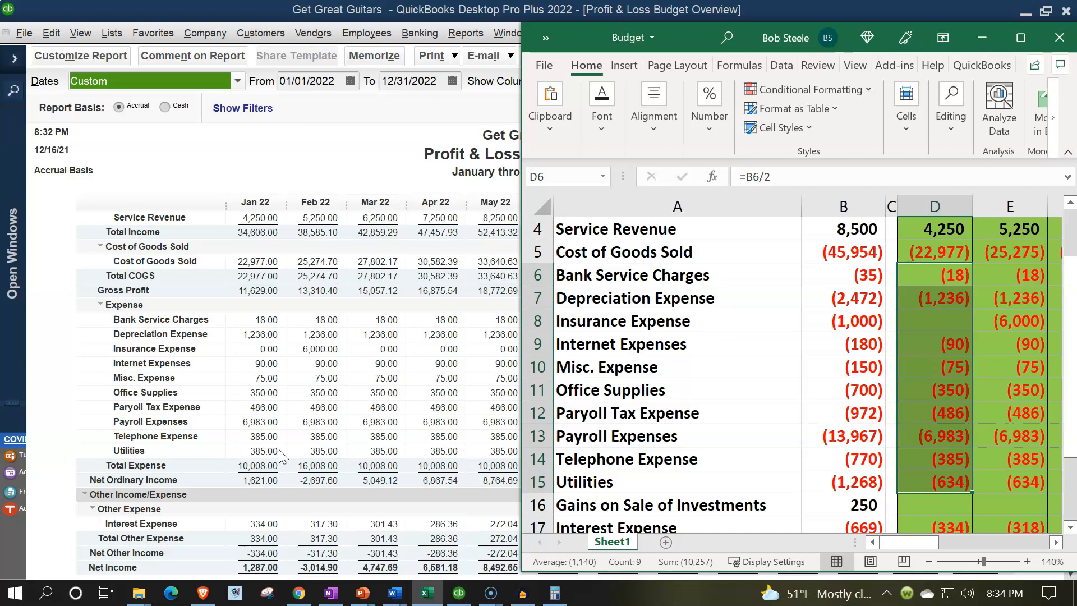
left_click(149, 180)
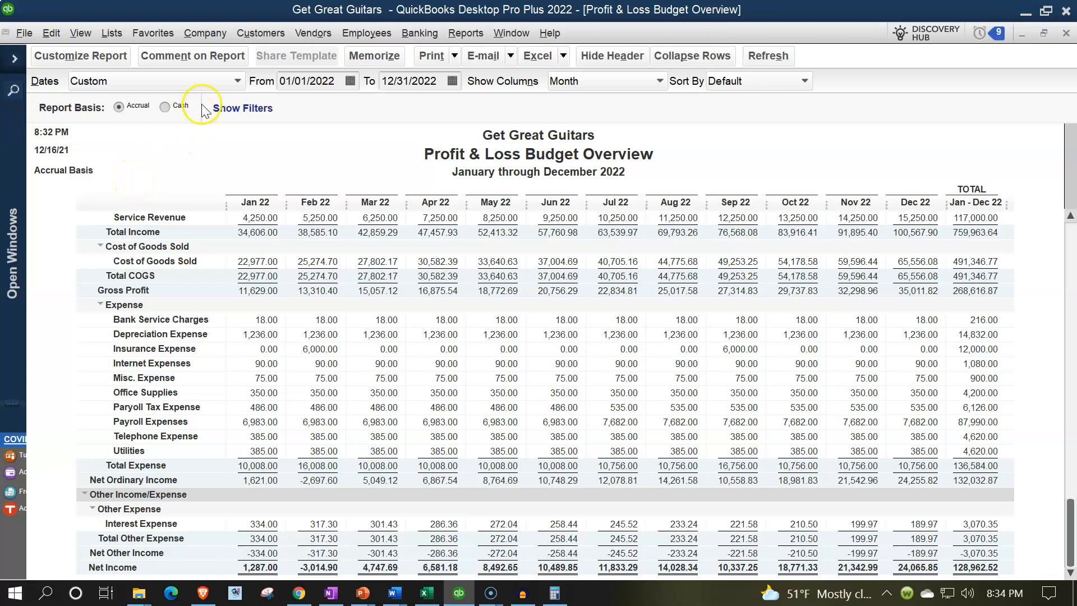
- Open Set Up Budgets and check the Utilities January amount against the Excel sheet
left_click(207, 31)
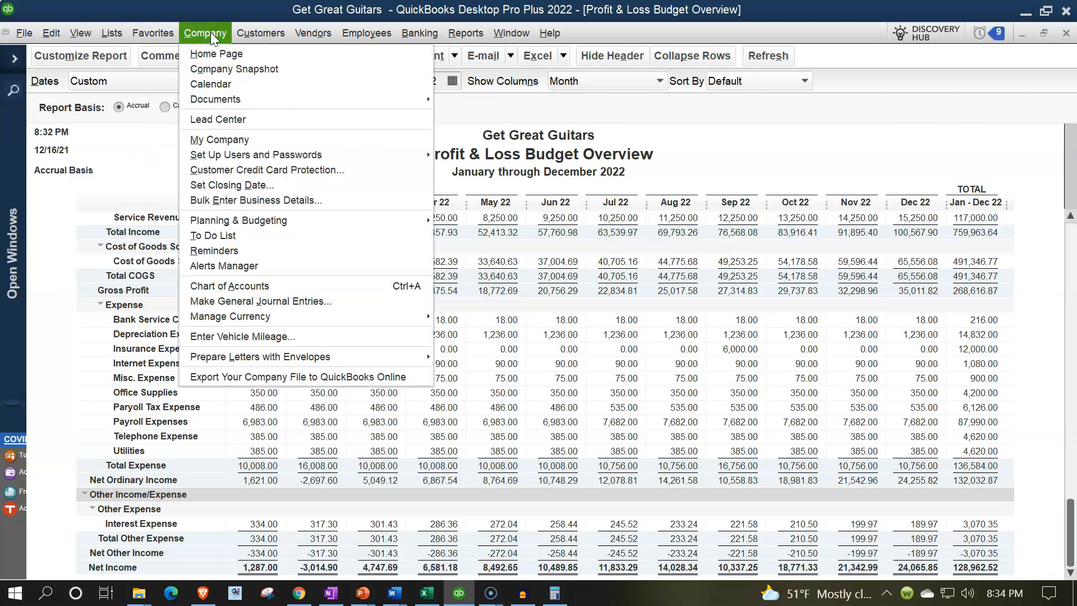
mouse_move(264, 221)
left_click(446, 221)
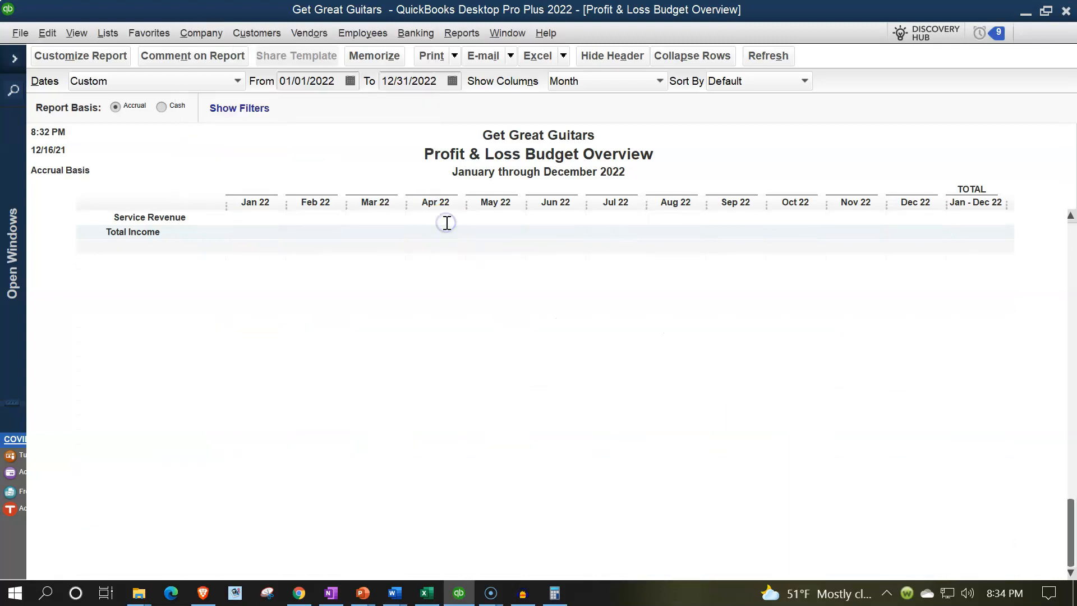
scroll(339, 360, "down", 5)
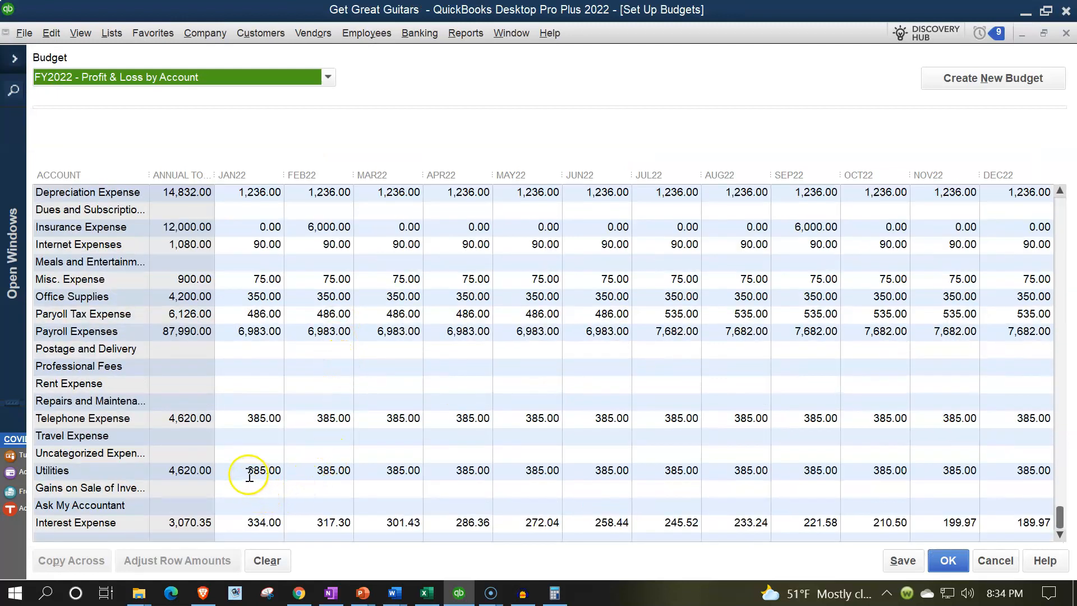
left_click_drag(250, 472, 266, 472)
left_click(427, 593)
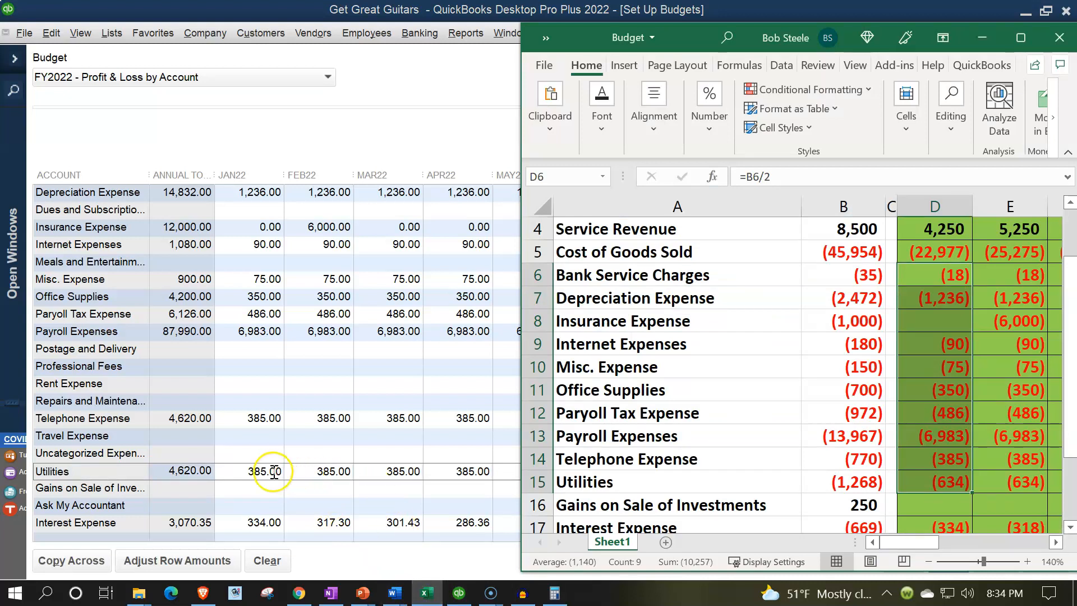
left_click(274, 472)
- Change Utilities to 634.00, copy it across all months, and save the budget
left_click_drag(245, 472, 332, 472)
type("63")
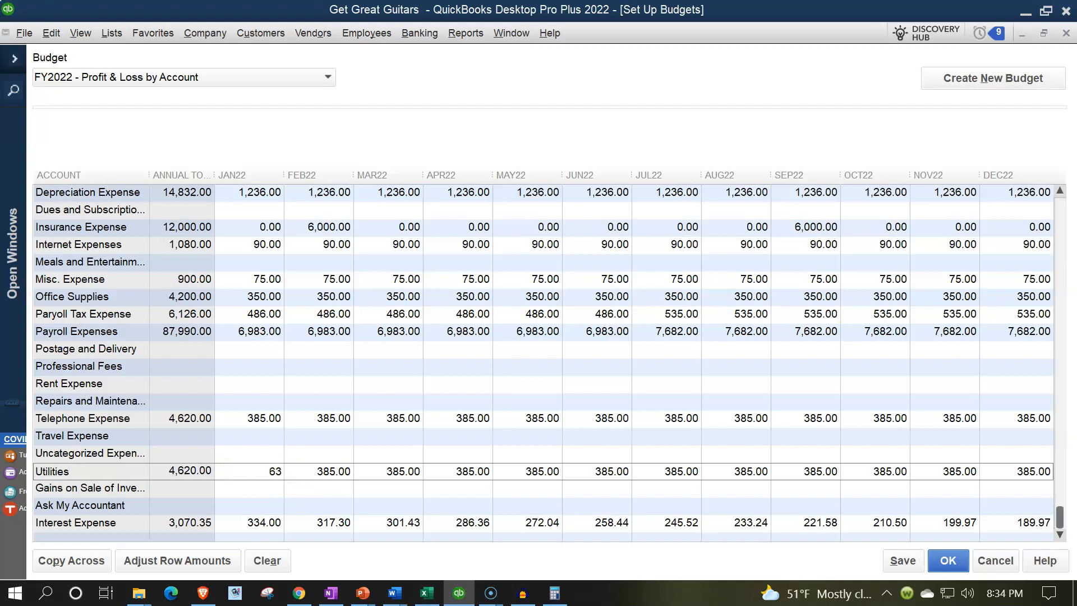
type("4")
key("Tab")
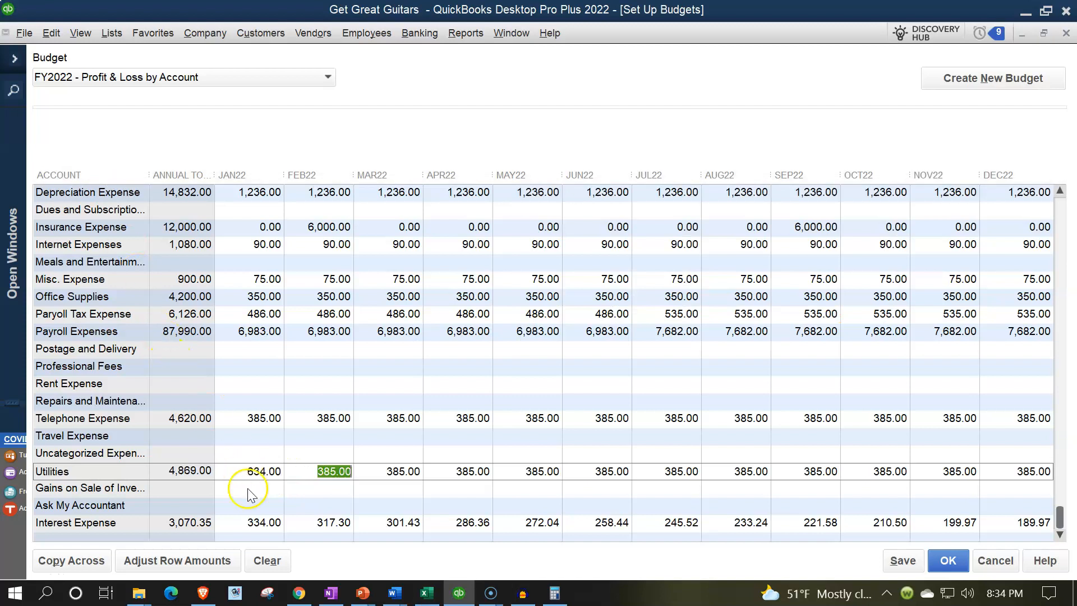
left_click(248, 472)
left_click(71, 560)
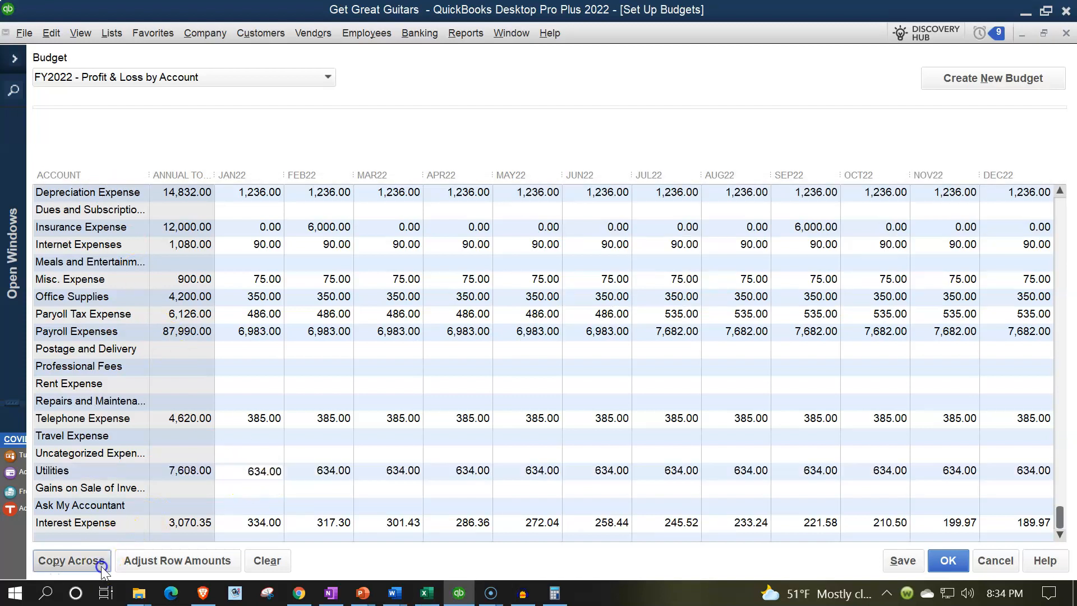
left_click(948, 561)
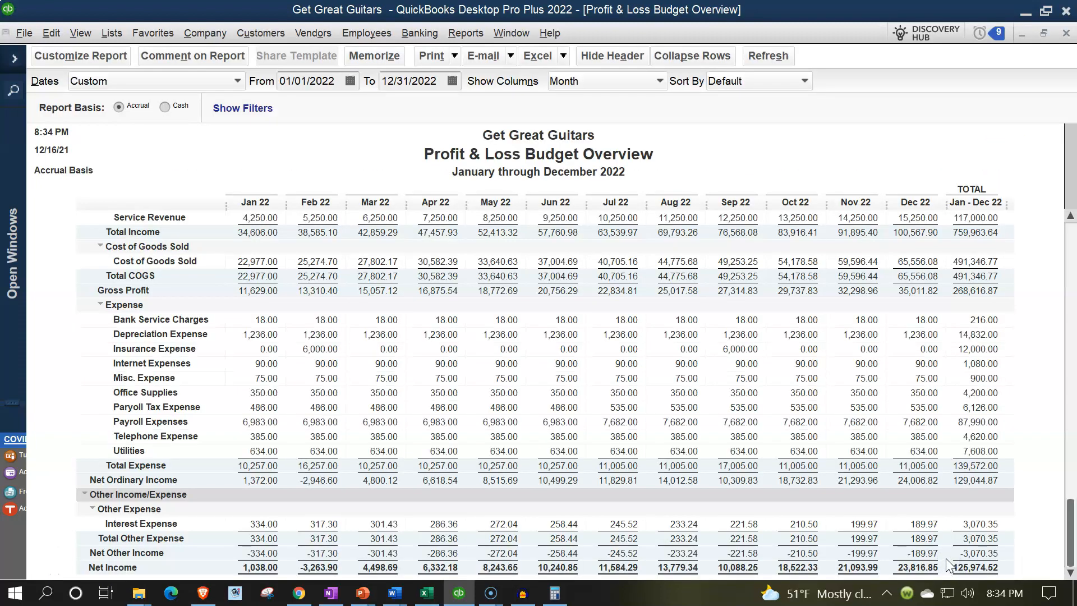
left_click(437, 597)
scroll(890, 402, "down", 3)
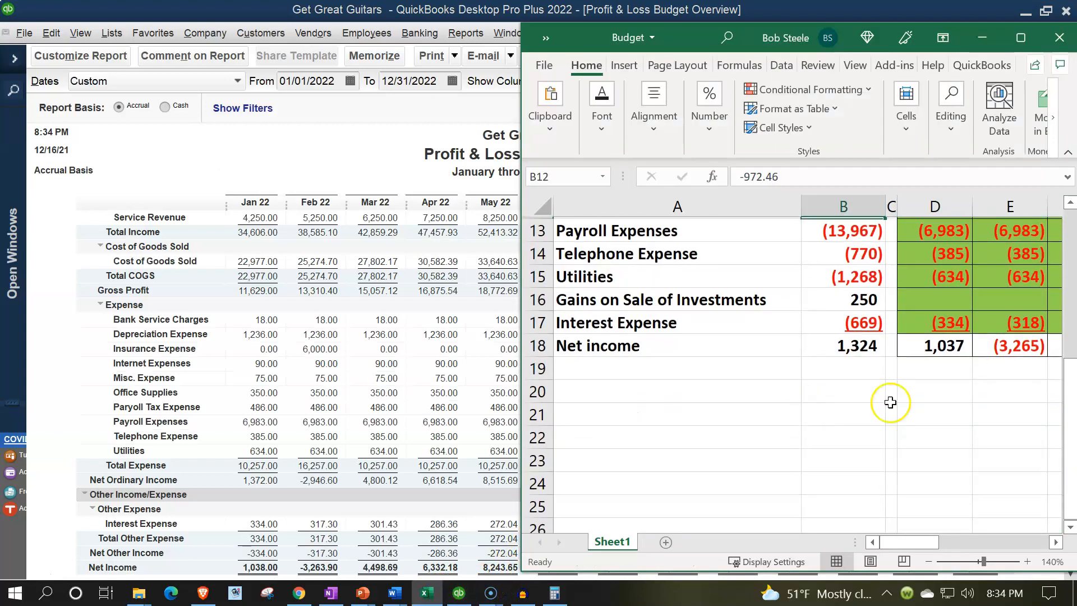
left_click(932, 345)
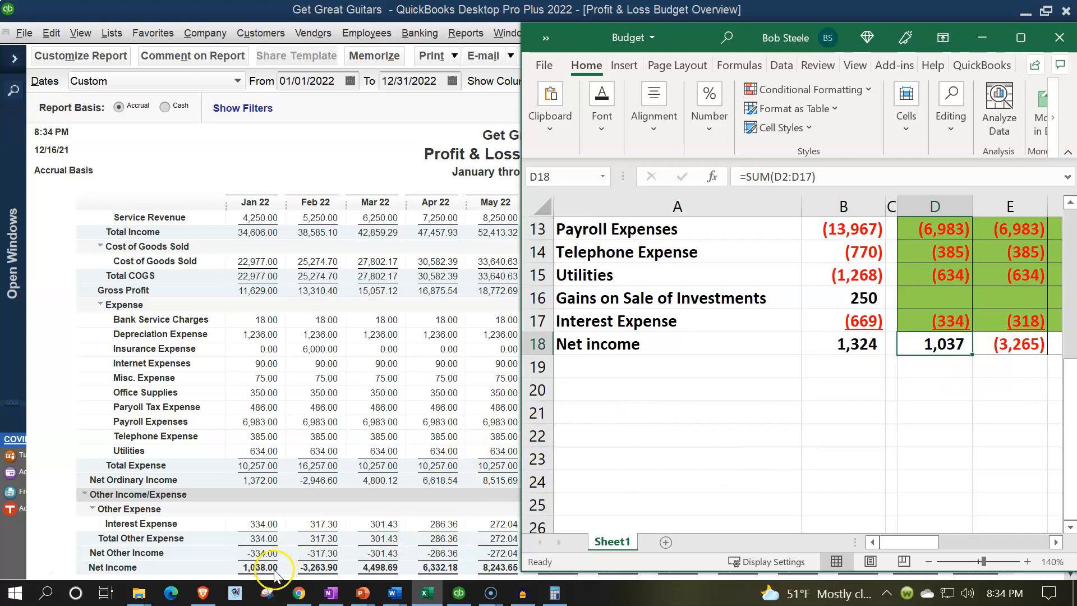
left_click(955, 362)
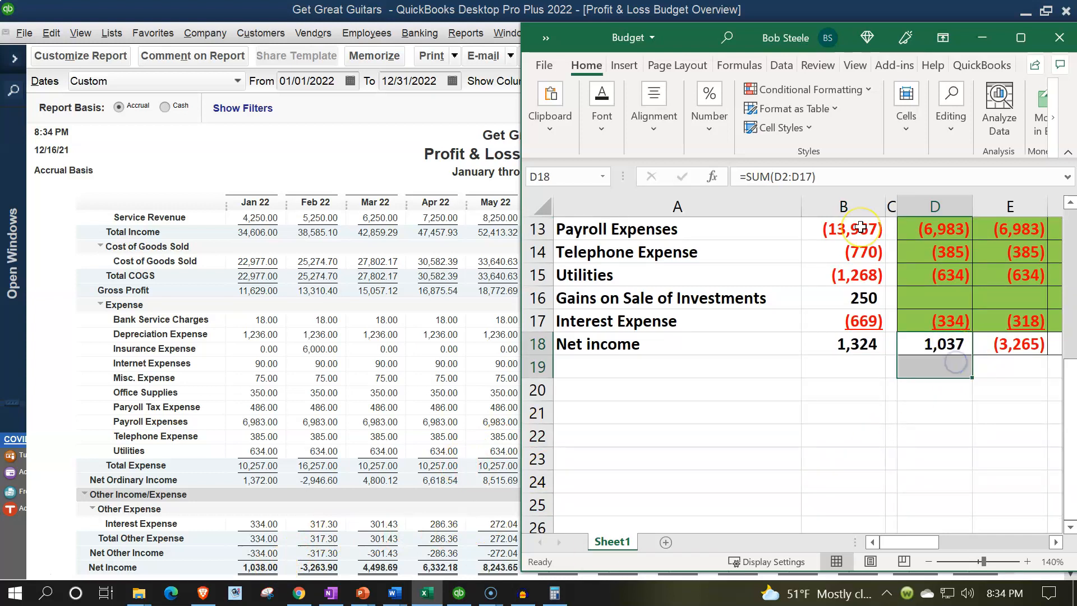
key("Up")
key("Down")
key("Right")
key("Right")
key("Right")
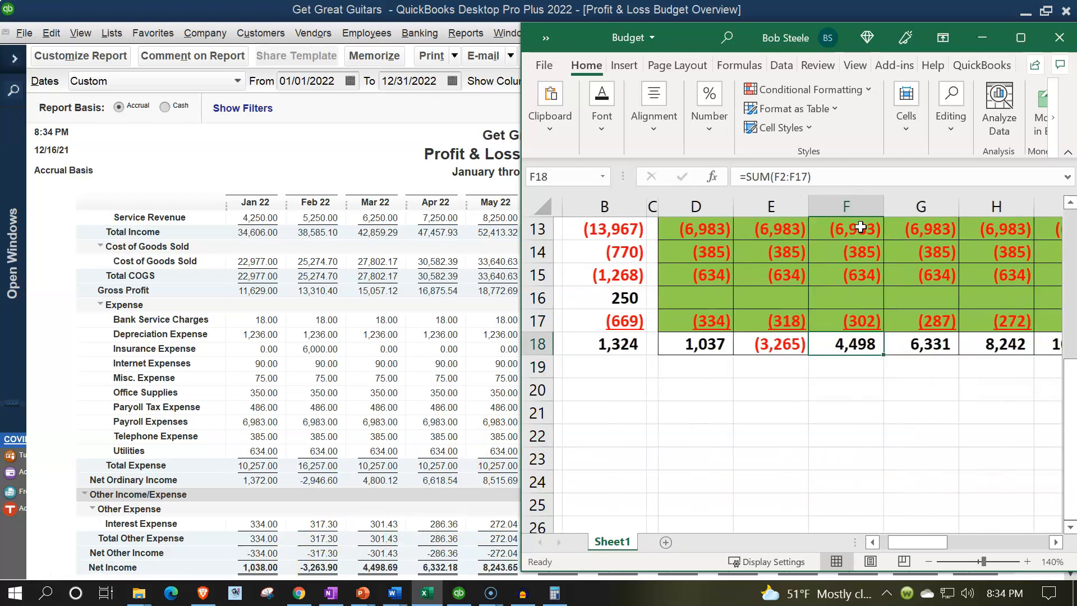
key("Right")
key("Left")
key("Left")
key("Left")
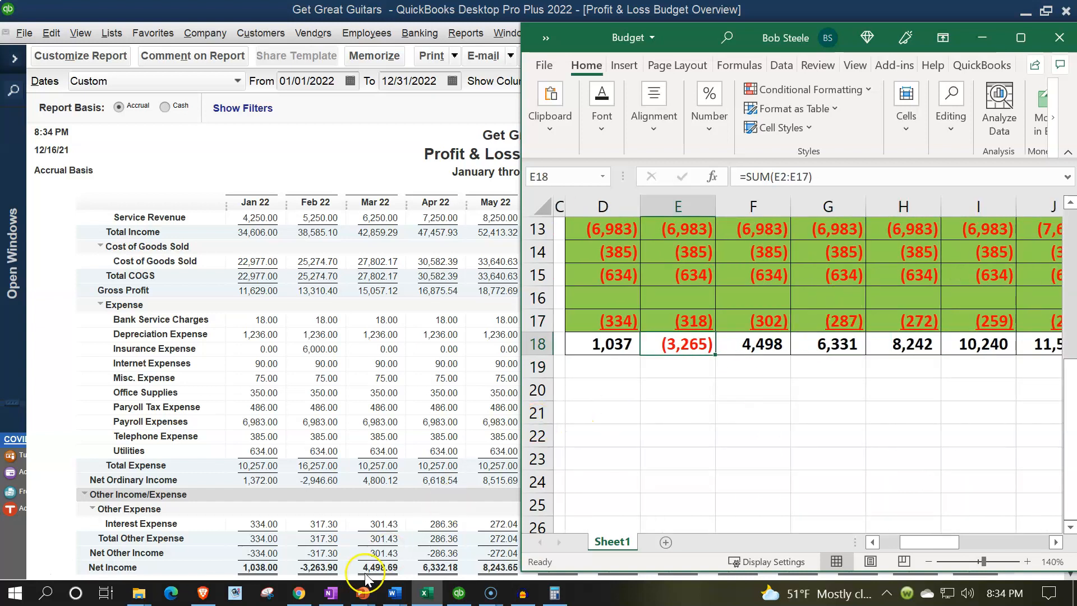
key("Right")
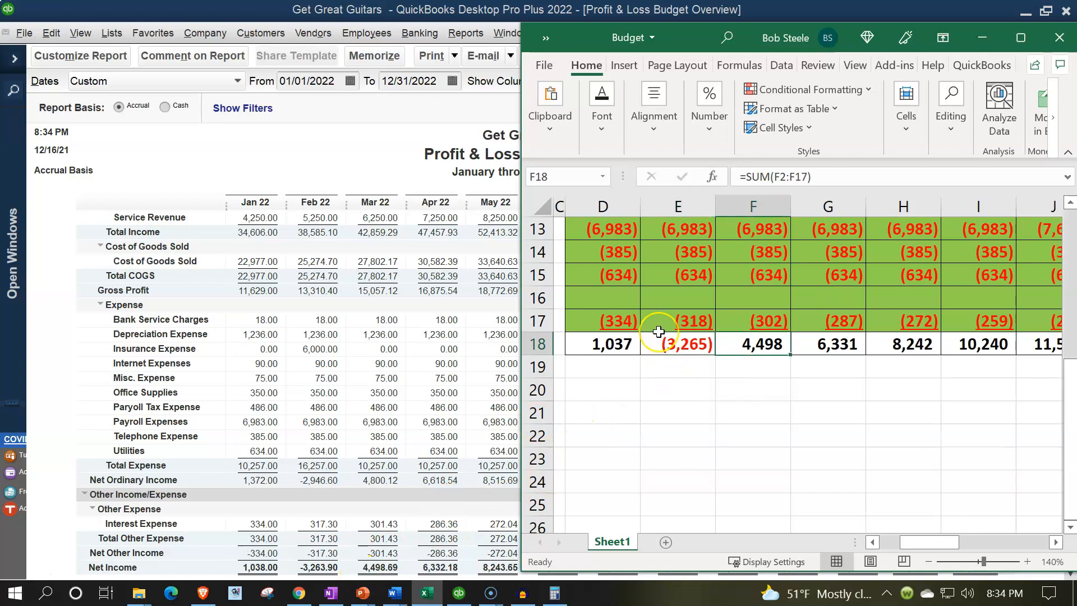
key("Right")
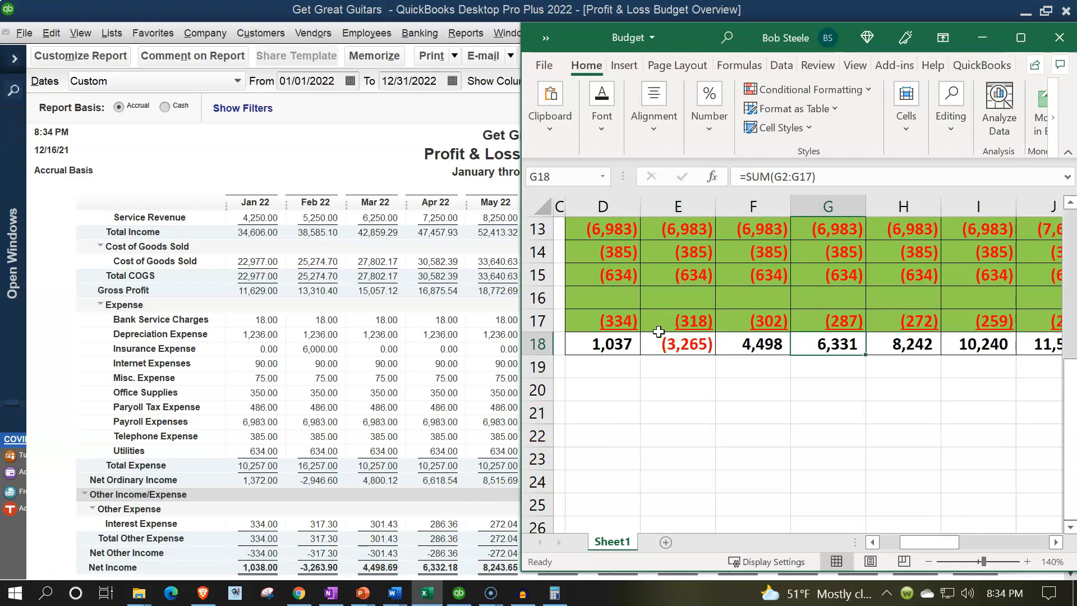
key("Right")
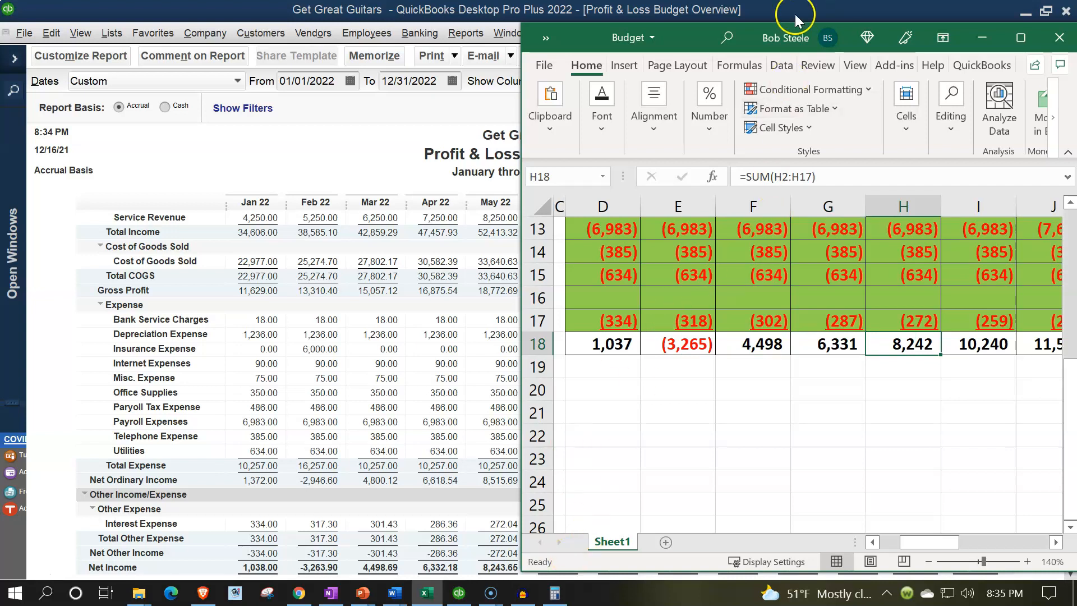
- Move the workbook to the left edge and narrow it to reveal the report's TOTAL column
left_click_drag(787, 50, 452, 59)
left_click_drag(287, 35, 265, 45)
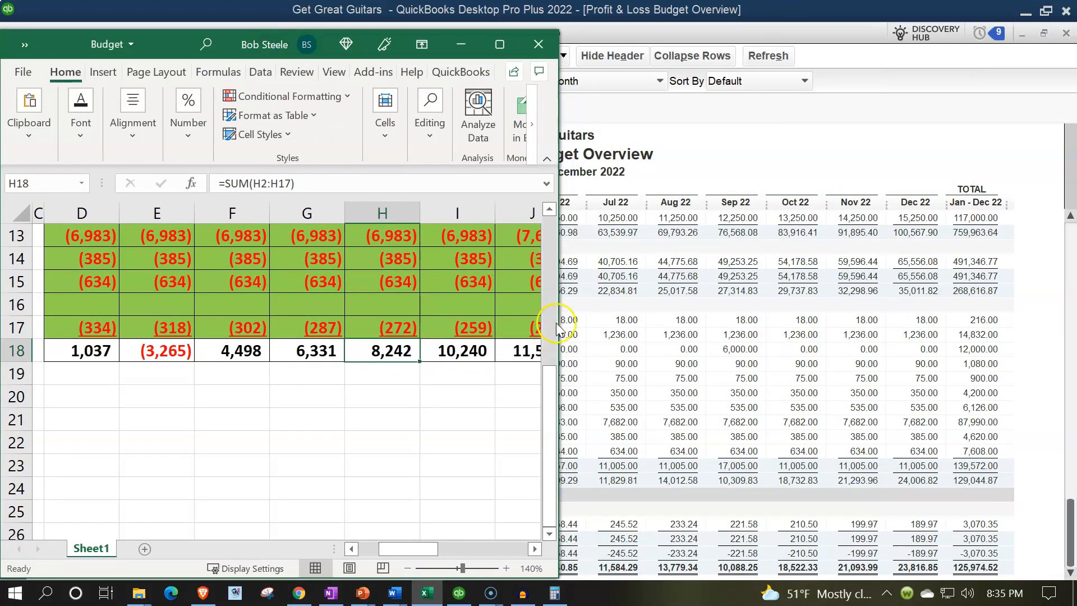
left_click_drag(557, 324, 428, 324)
- Step along row 18 from May to December, matching net income 10,240 through 23,816 to the report
left_click(363, 364)
left_click(371, 353)
key("Right")
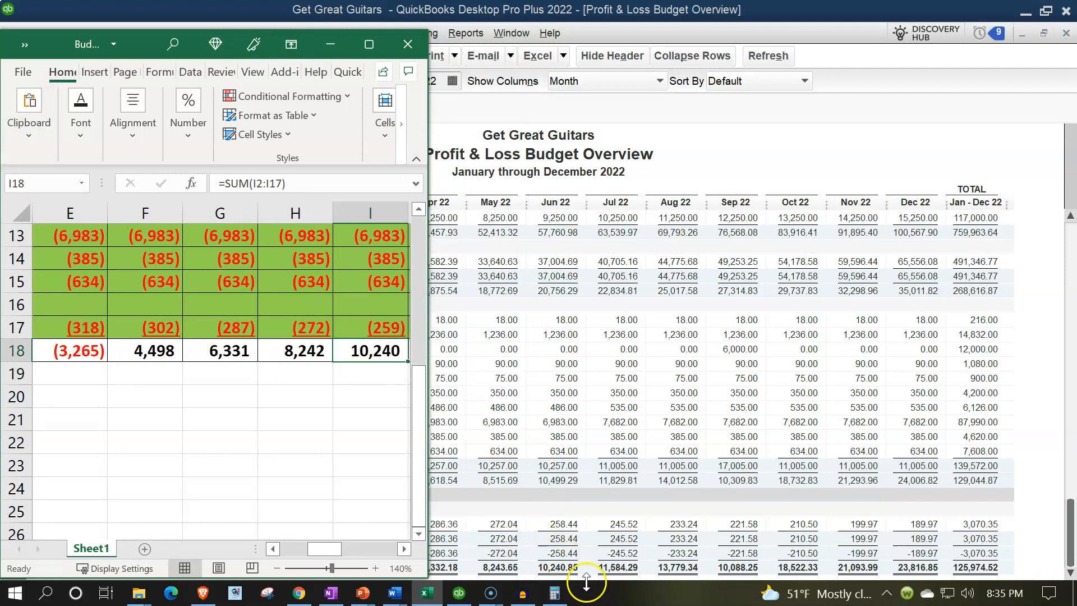
key("Right")
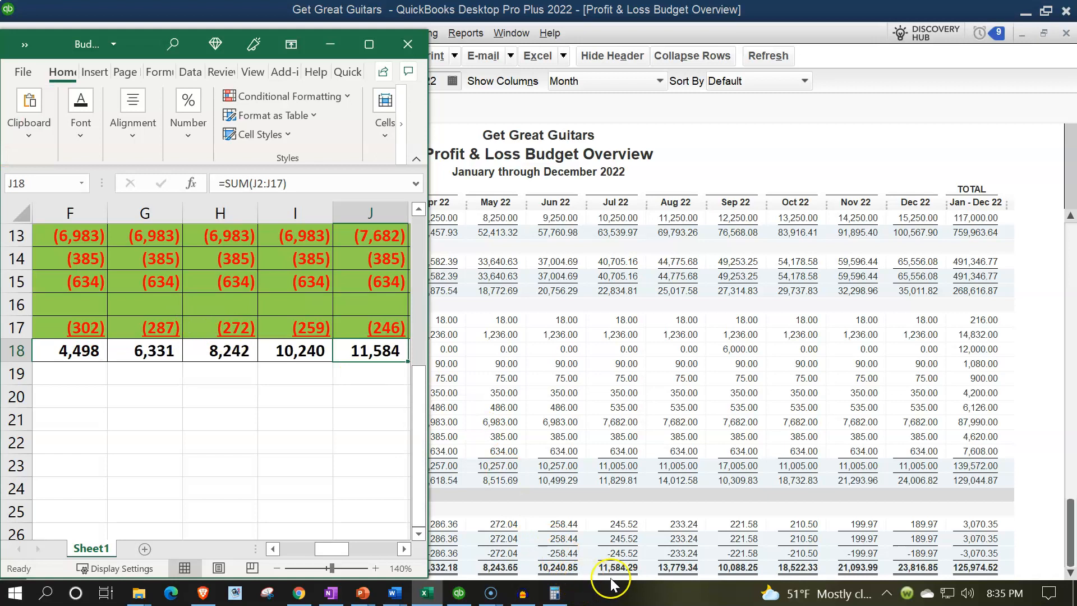
key("Right")
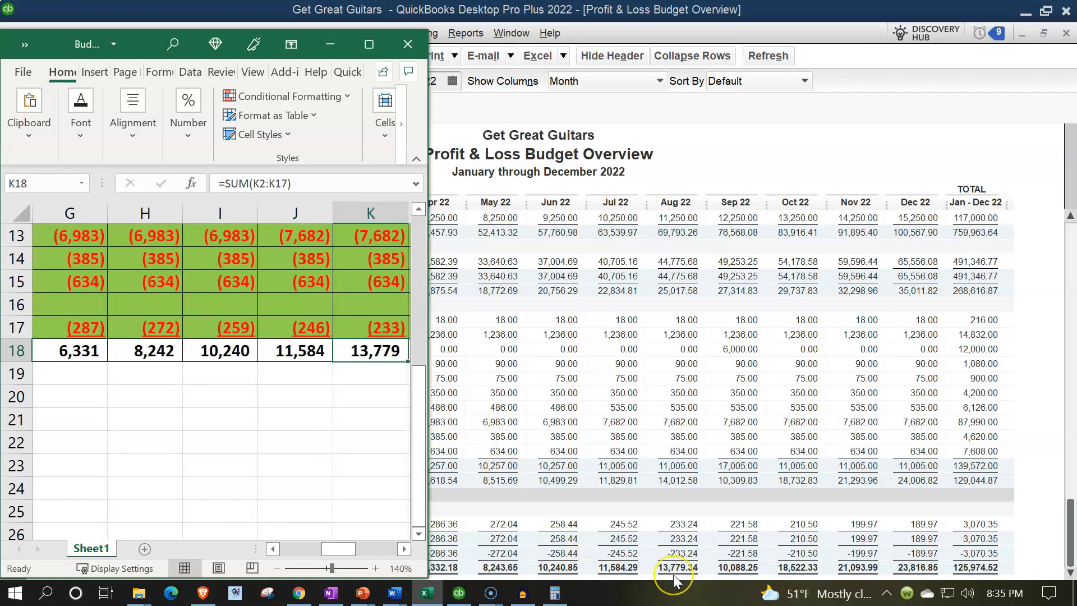
key("Right")
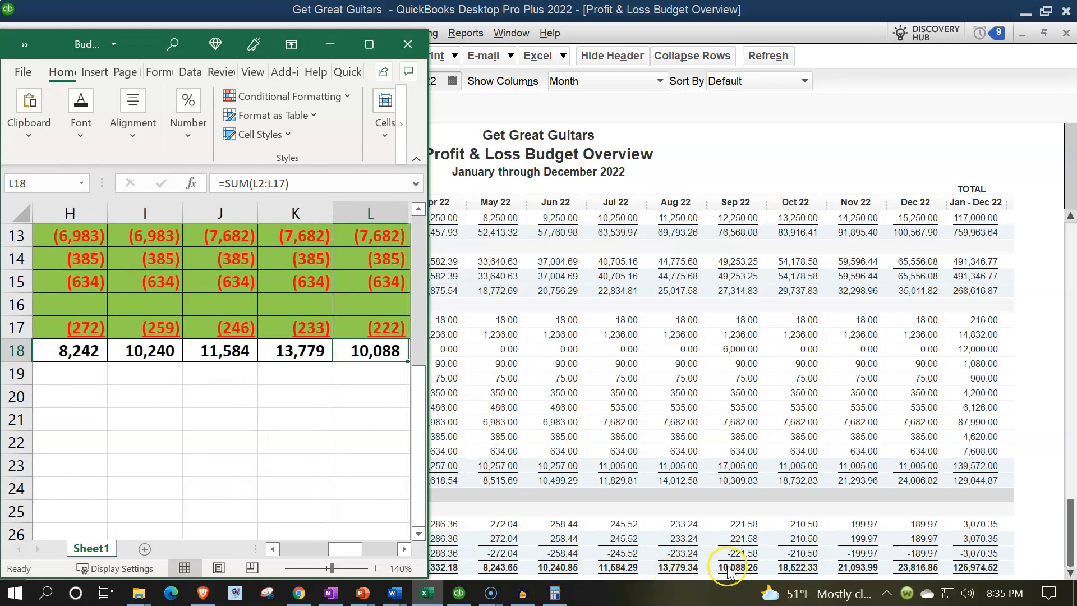
key("Right")
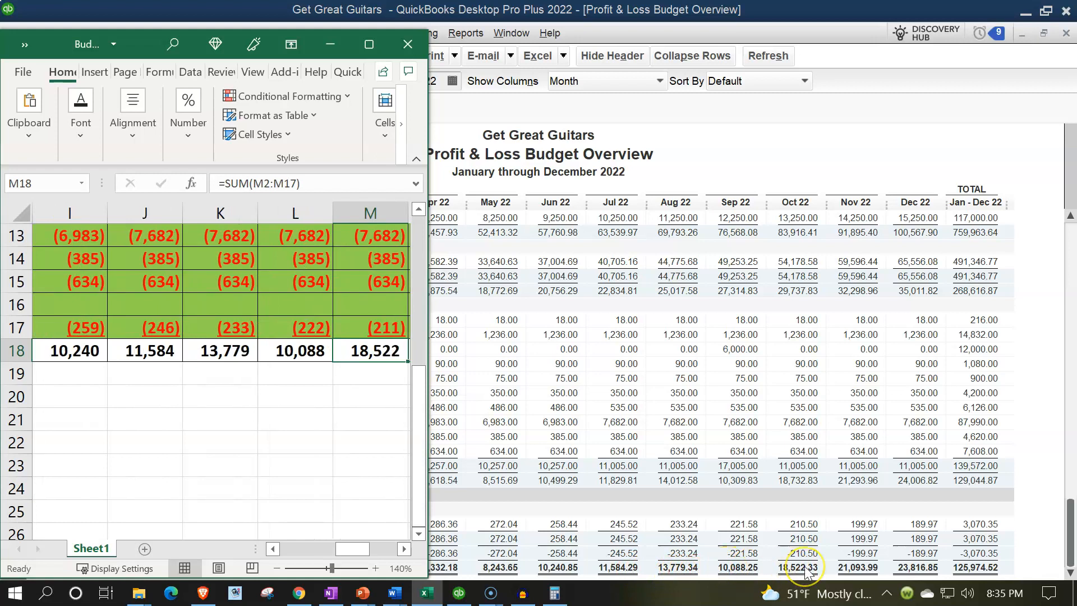
key("Right")
key("Right")
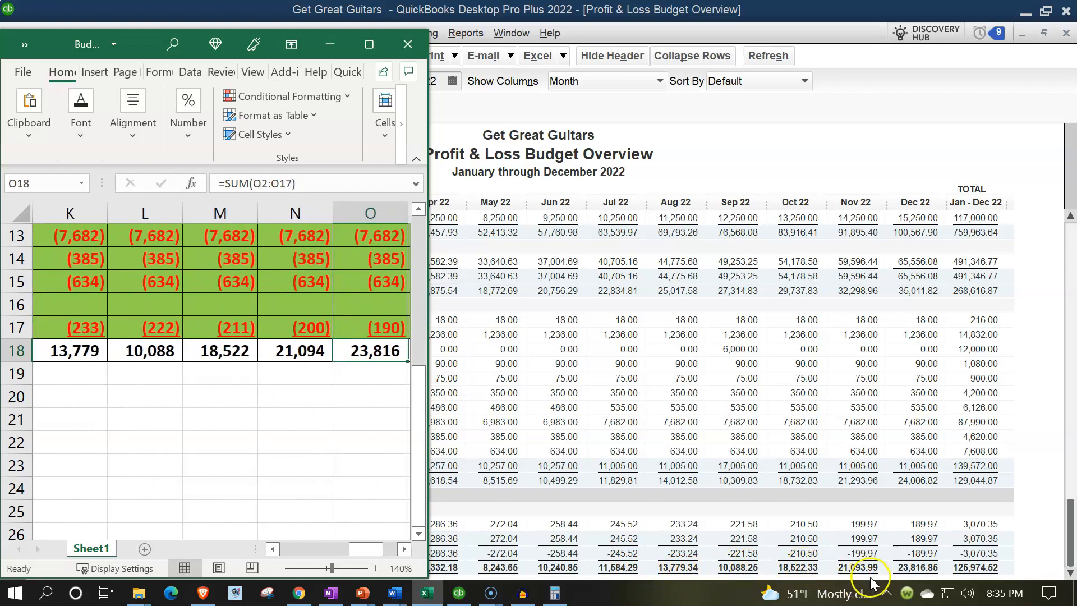
key("Right")
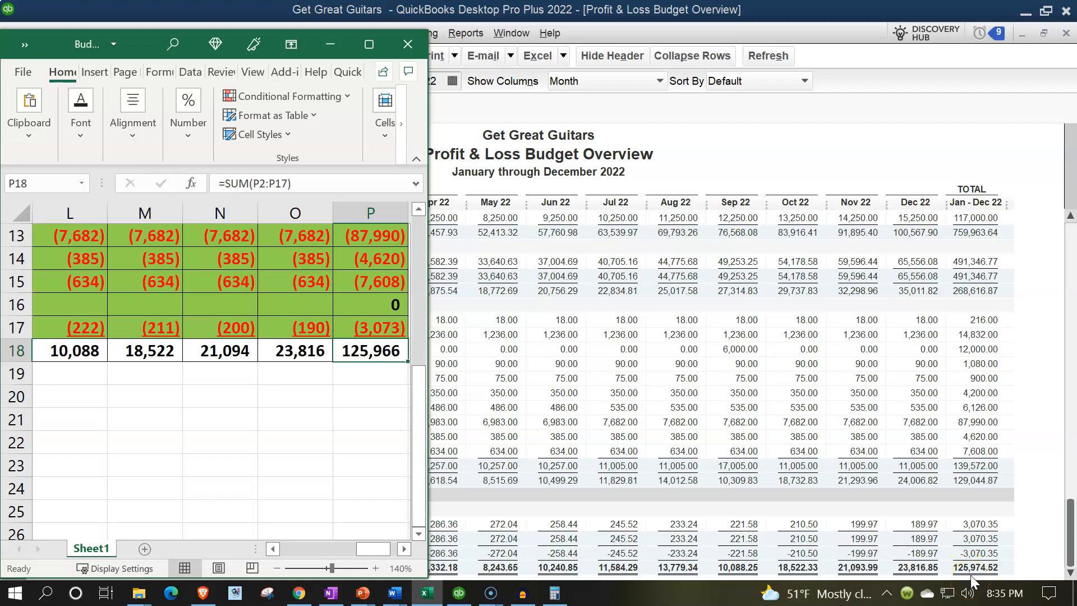
- Enter 125,975 in P19 and =+P18-P19 in P20 to show the difference, then clear both
left_click(367, 371)
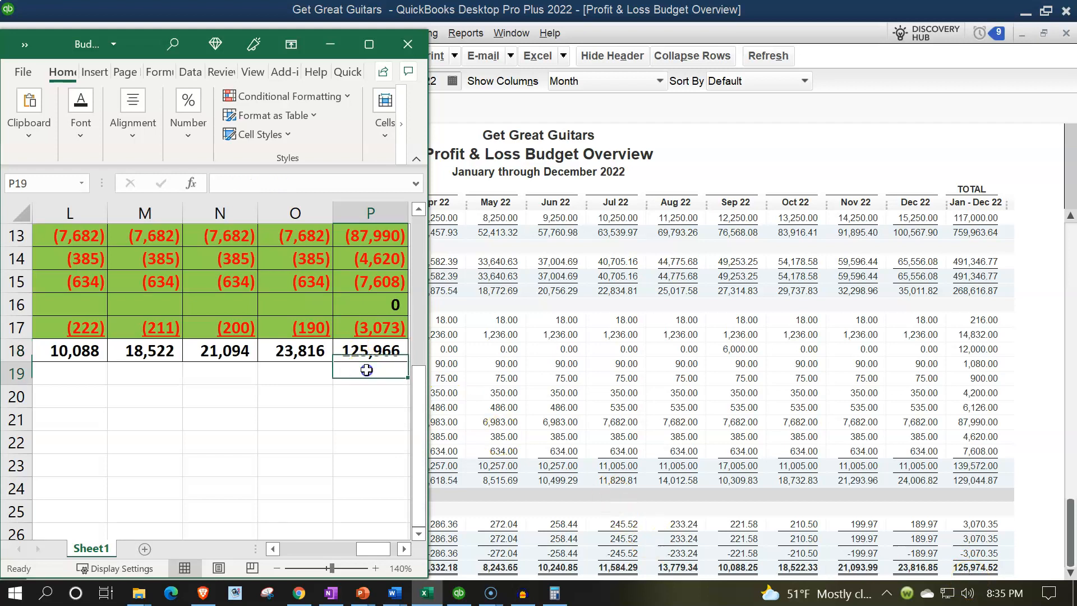
type("1259")
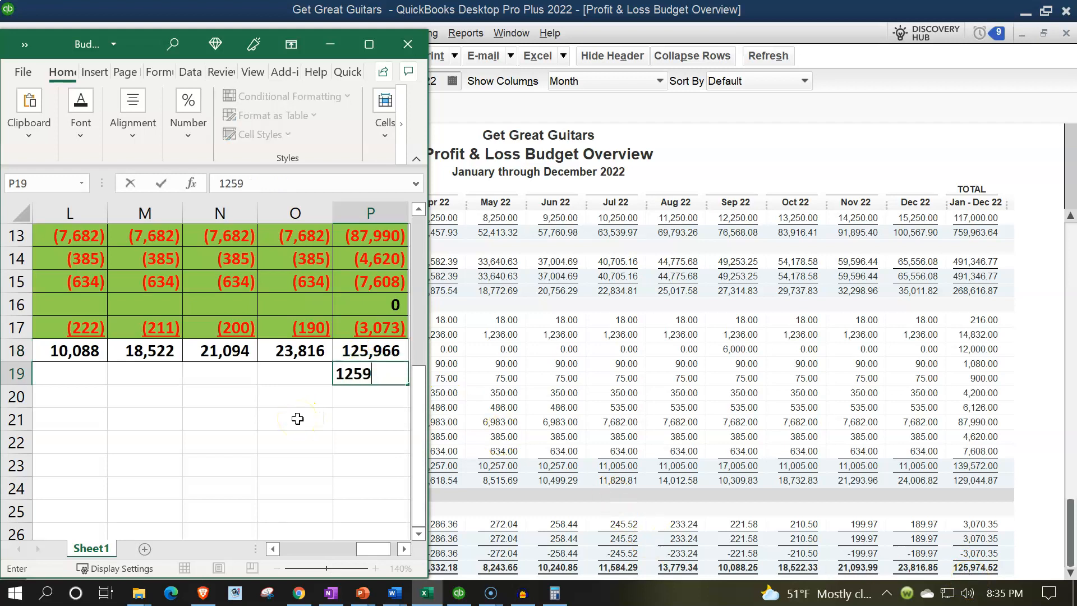
type("5,975")
key("Return")
type("+P18-P19")
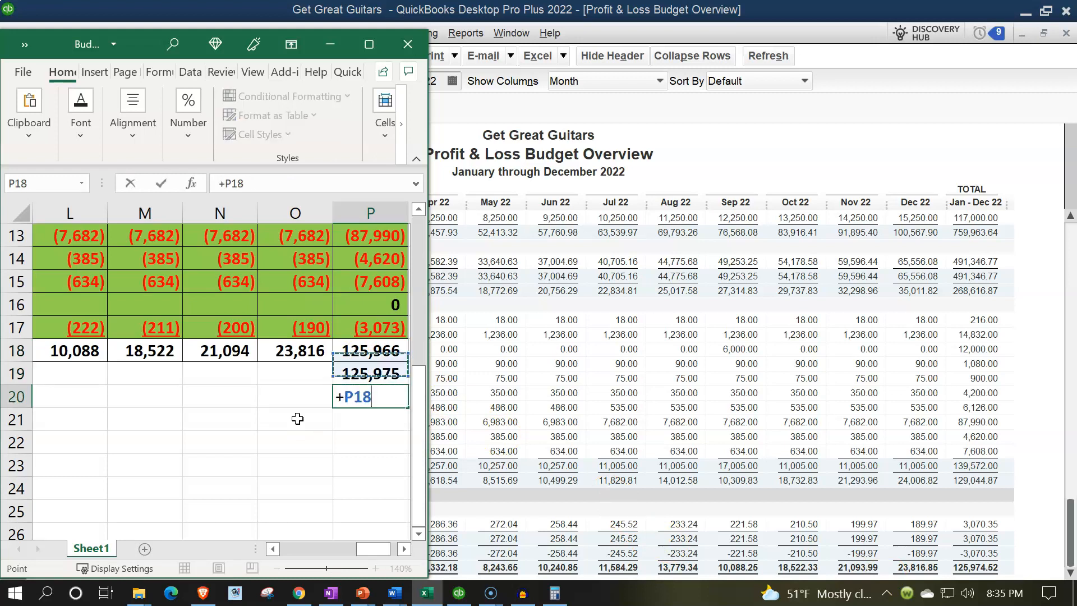
key("ctrl+Return")
key("Return")
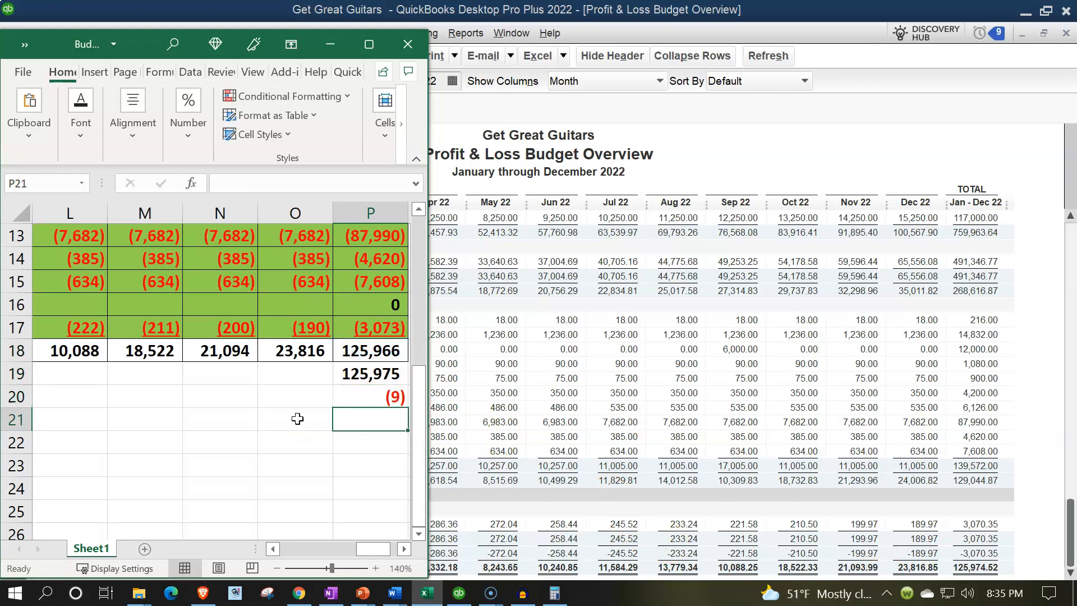
key("Up")
key("Delete")
key("Up")
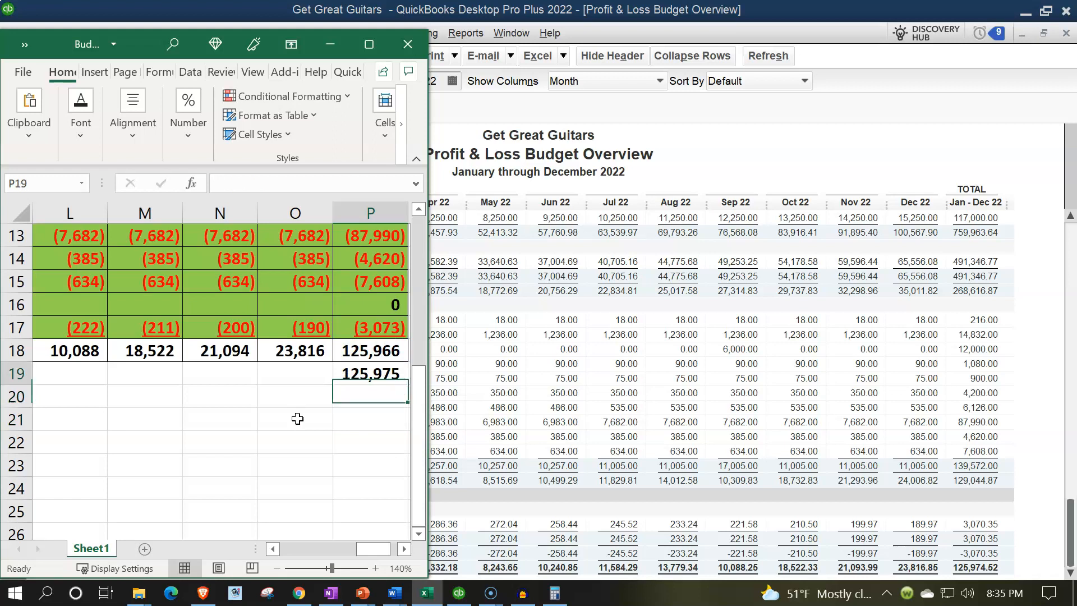
key("Delete")
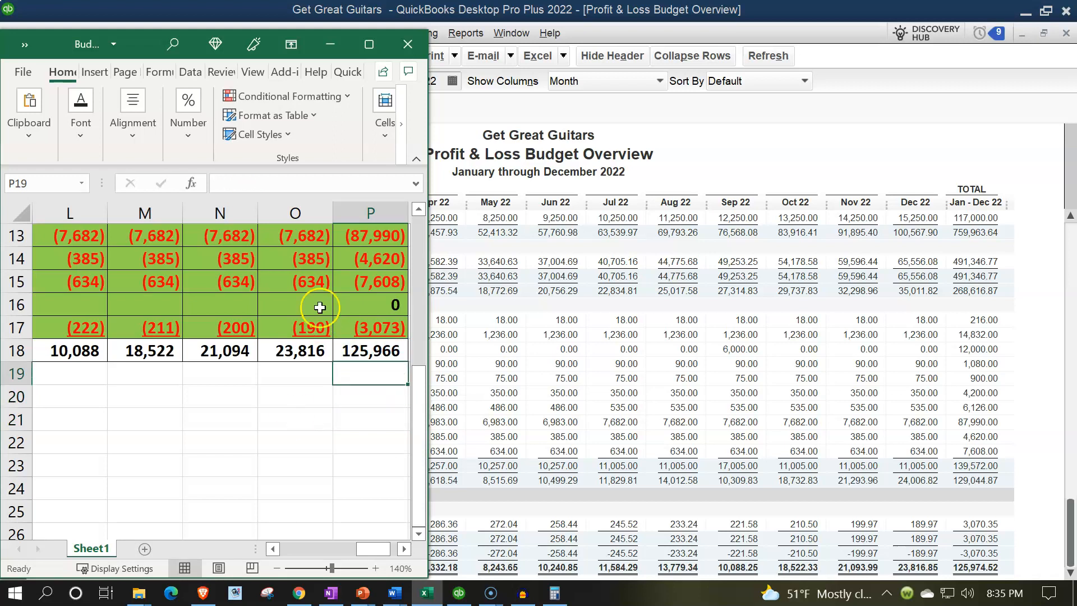
- Maximize the workbook, scroll to the top, and minimize Excel to show the Budget Overview
left_click(369, 44)
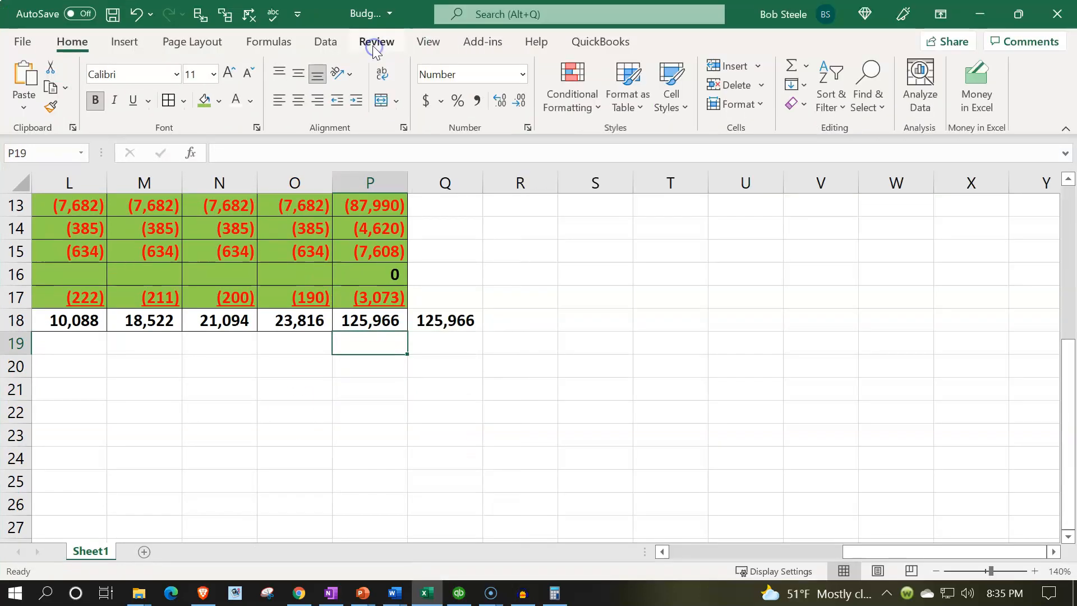
left_click(494, 462)
left_click_drag(954, 555, 824, 544)
left_click(396, 362)
scroll(376, 336, "up", 4)
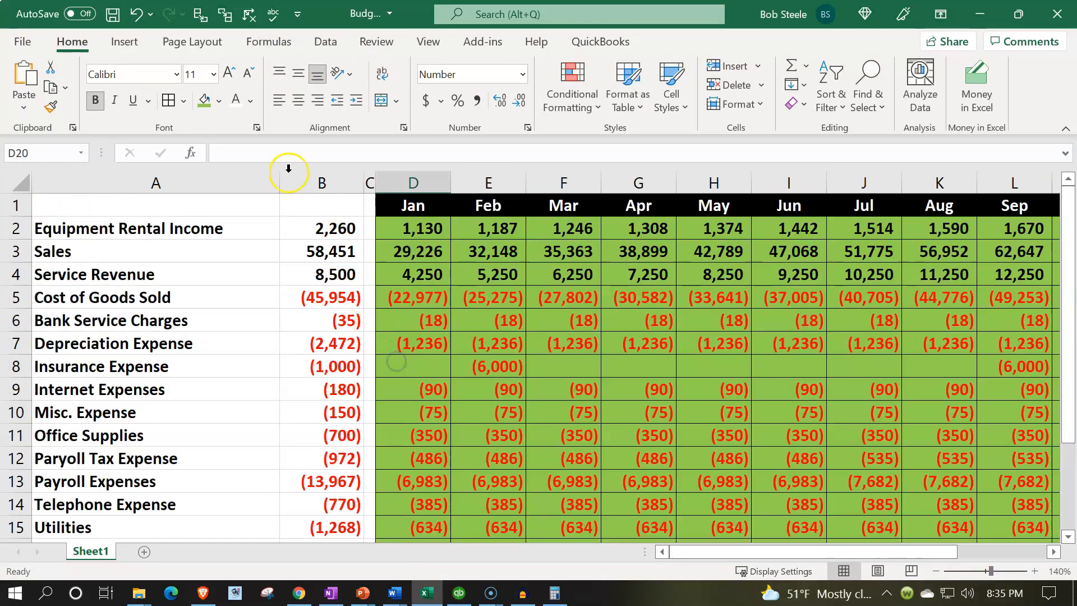
left_click(980, 14)
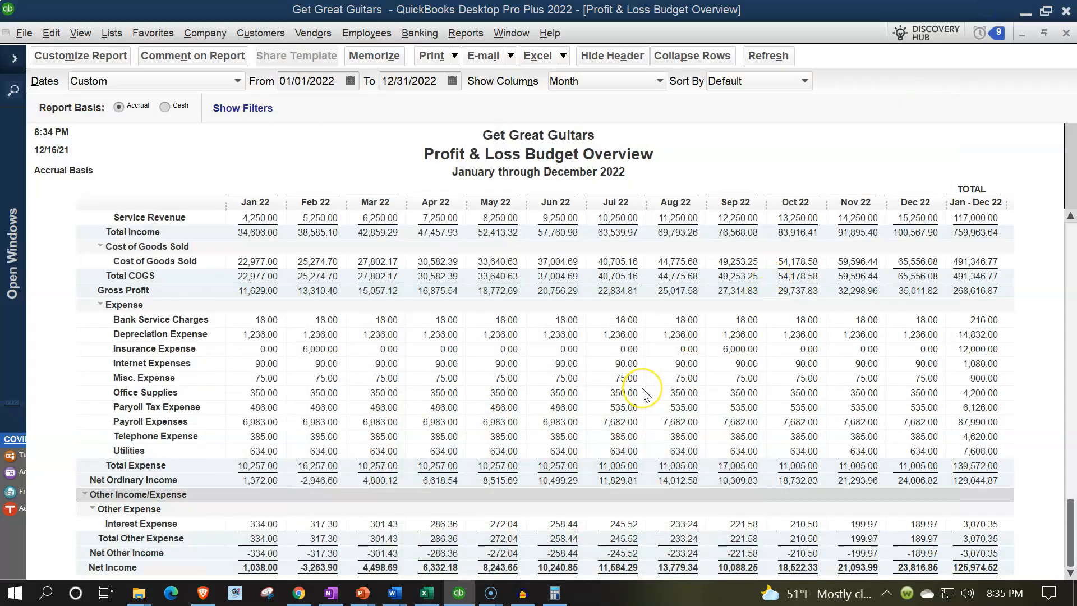